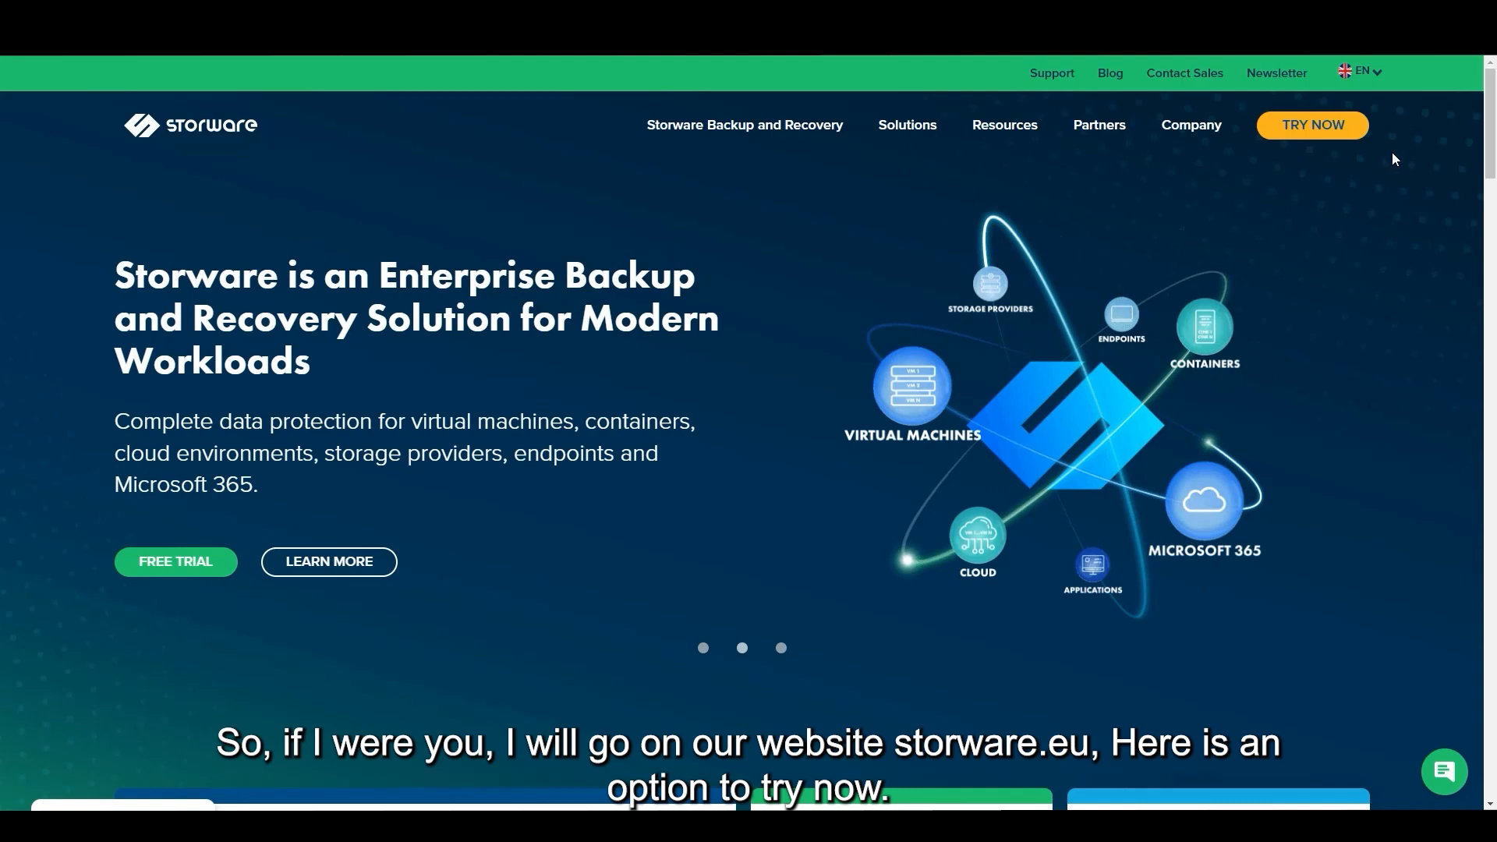
Open the TRY NOW licence page and scroll to the Freemium versus 60-day Trial plan table
left_click(1329, 136)
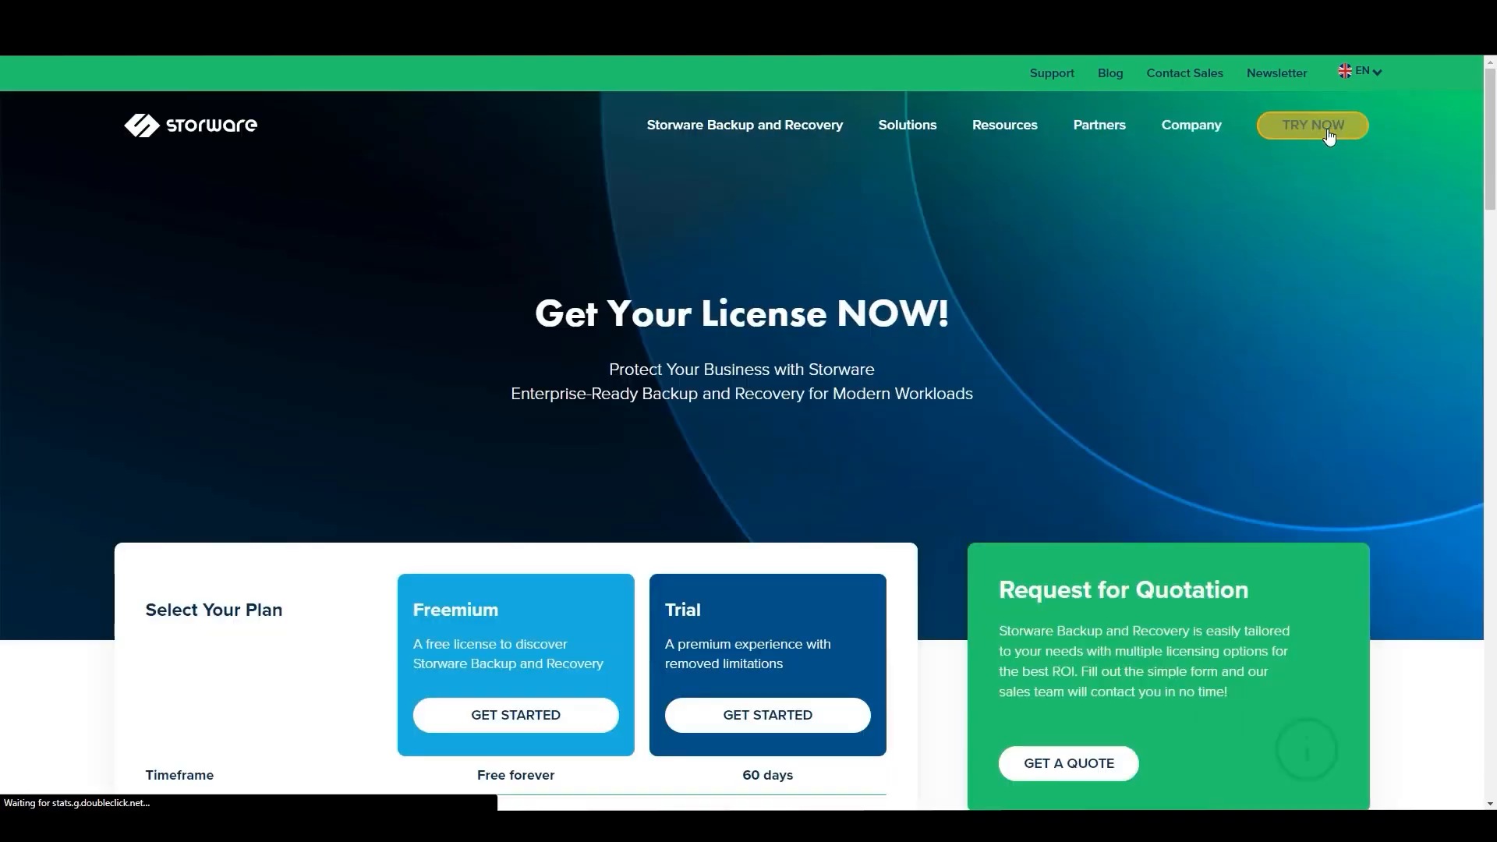
scroll(951, 425, "down", 1)
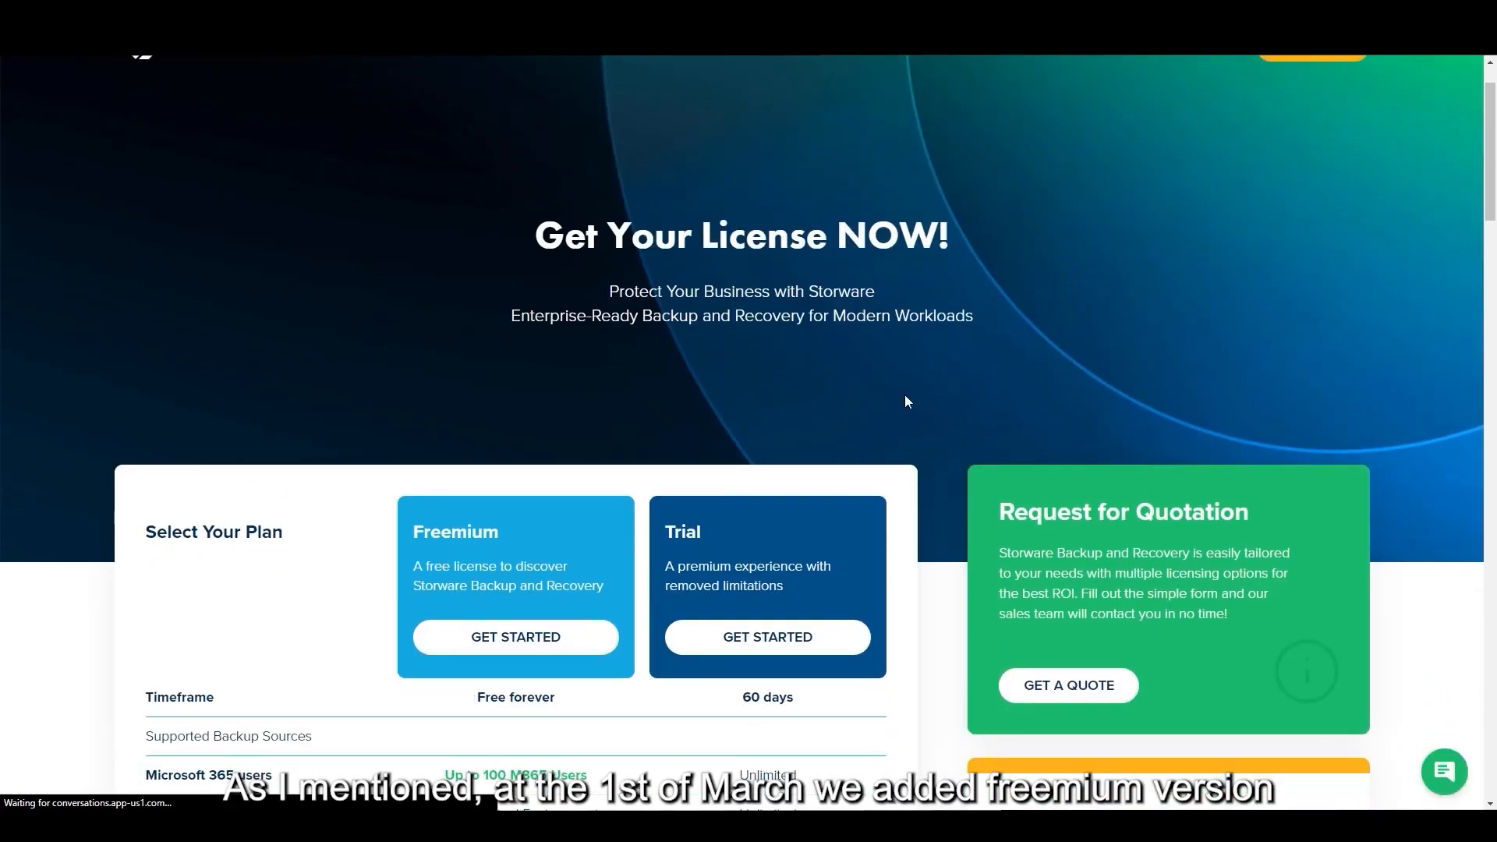
scroll(876, 357, "down", 2)
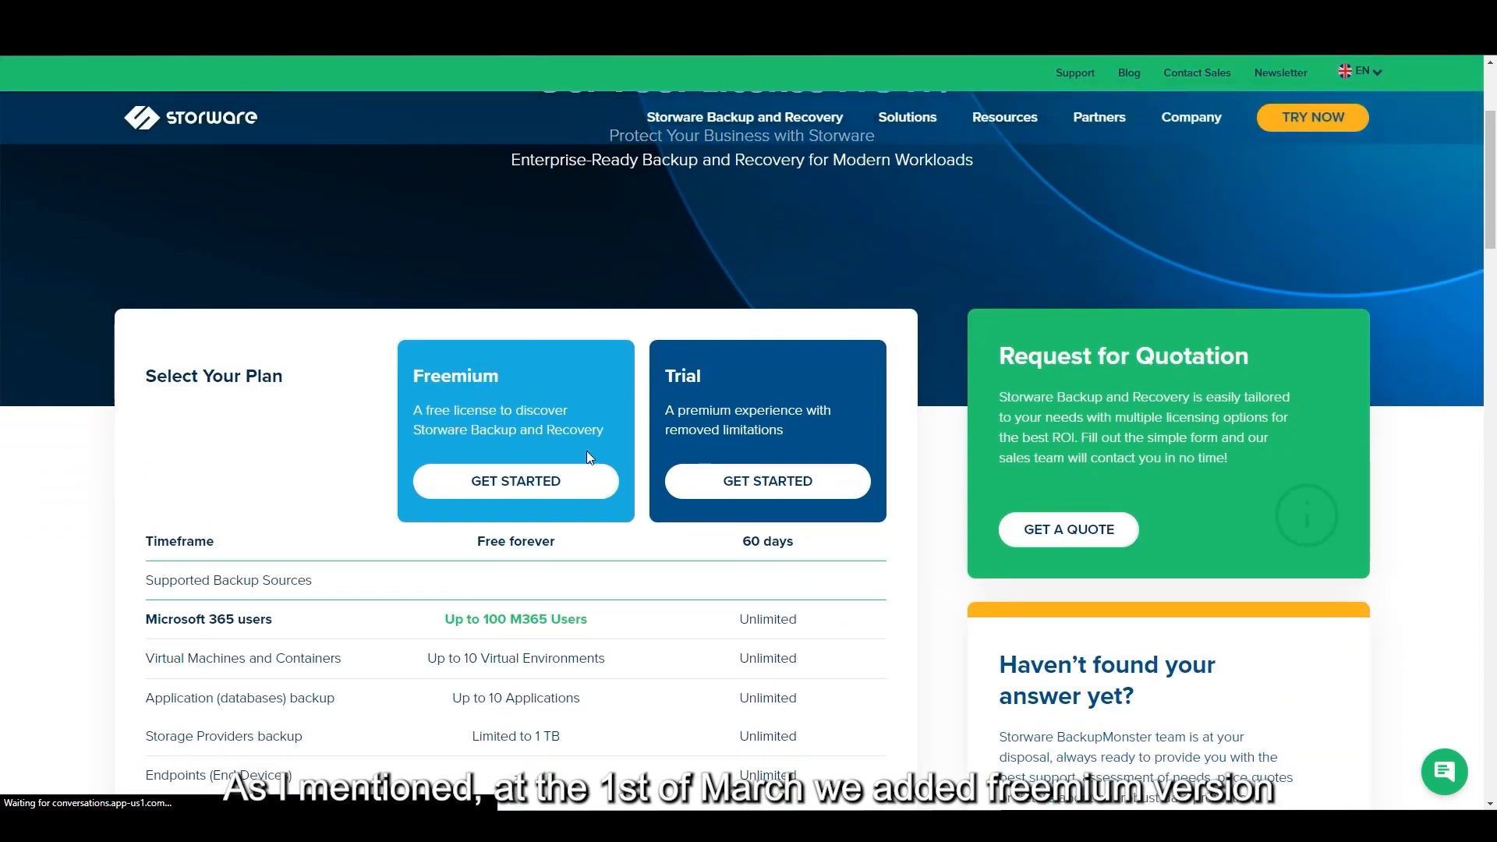
scroll(616, 456, "down", 1)
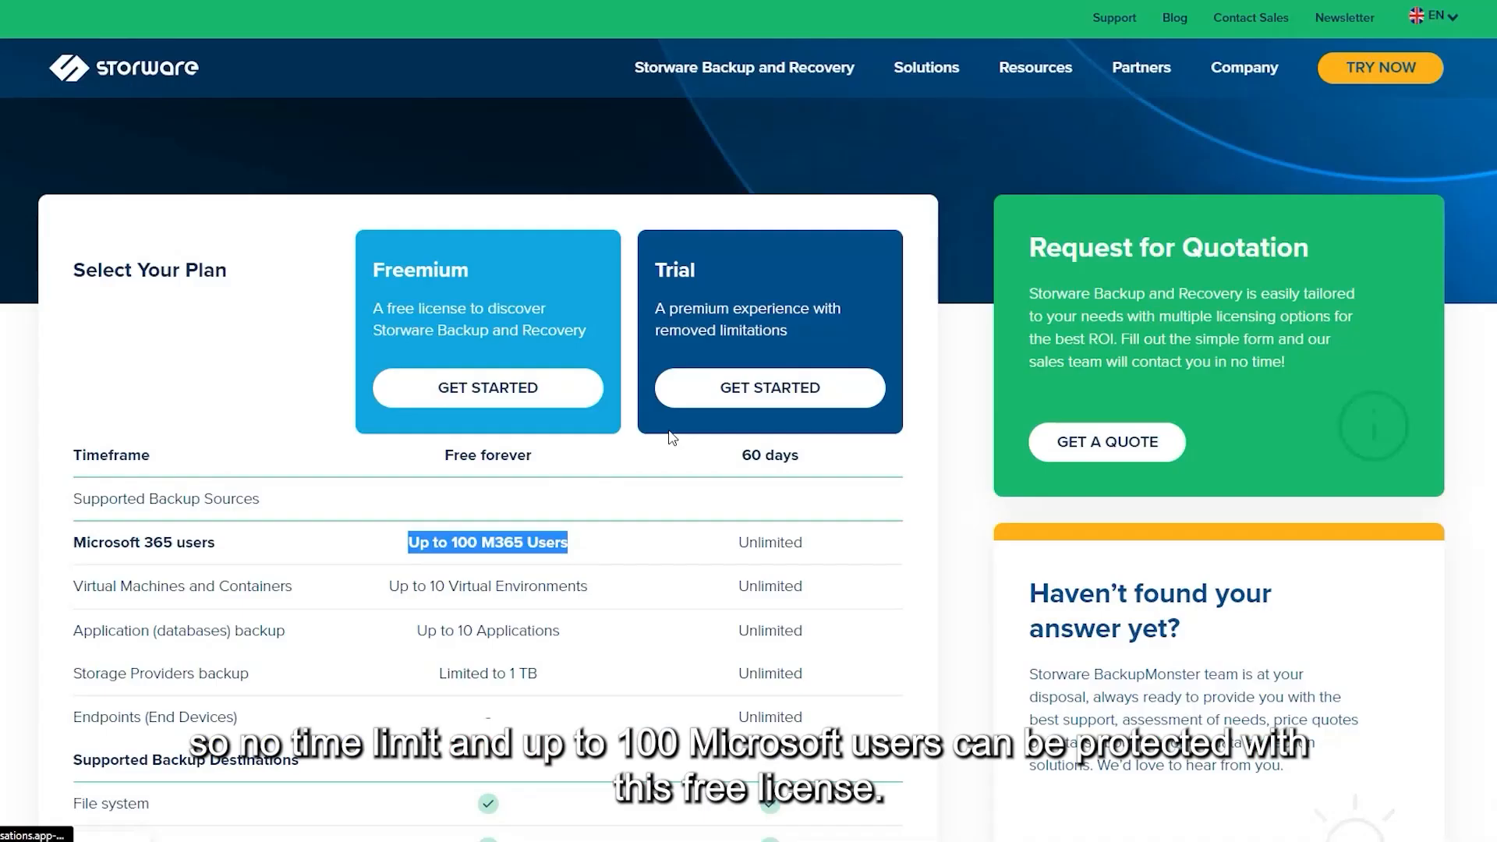
Start the Freemium licence request with Microsoft 365 as the backup source and enter the full name
left_click(559, 389)
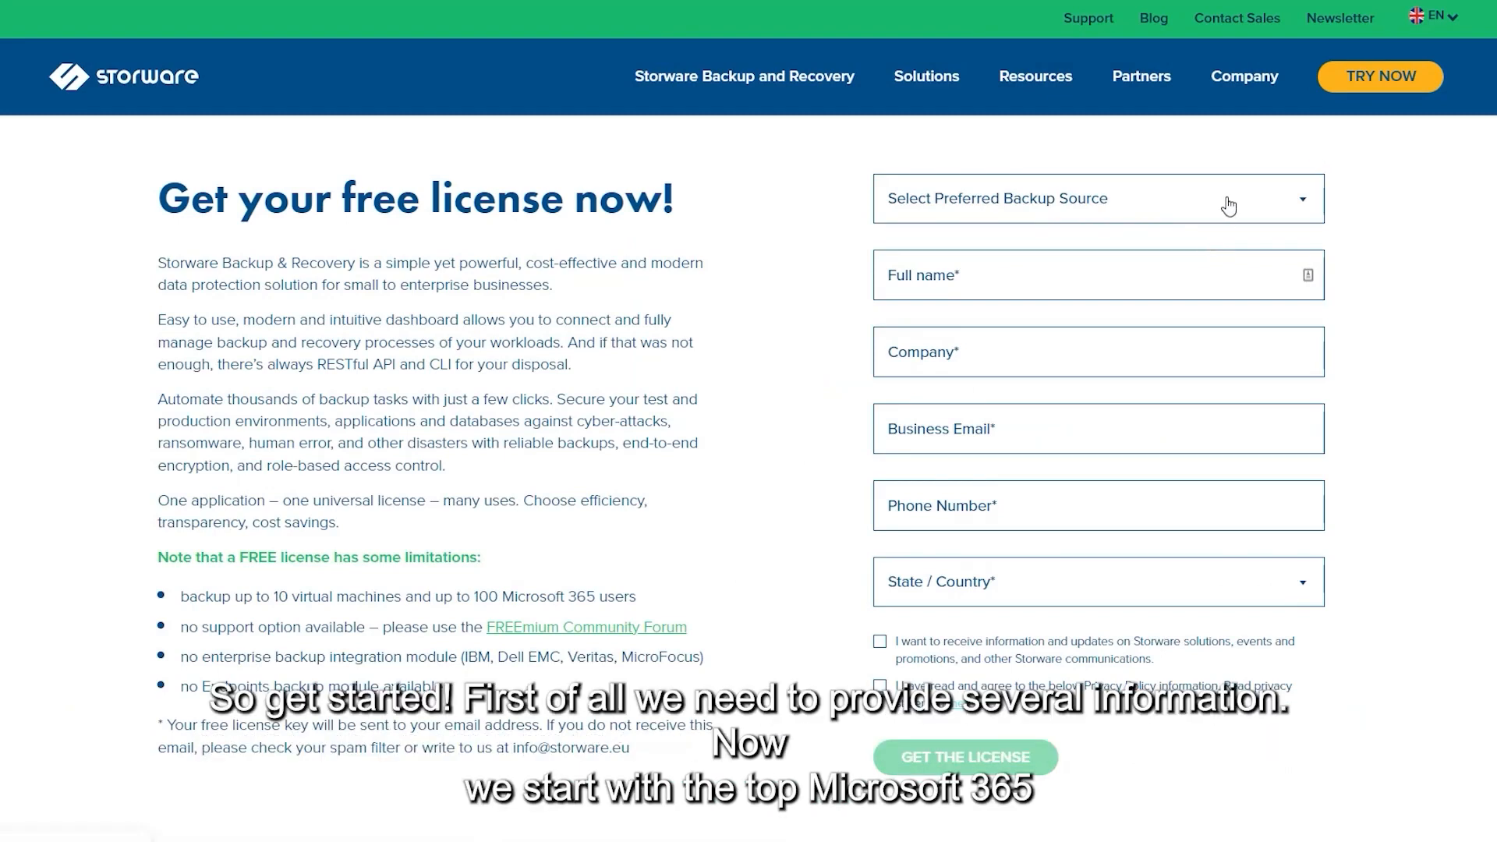
left_click(1181, 213)
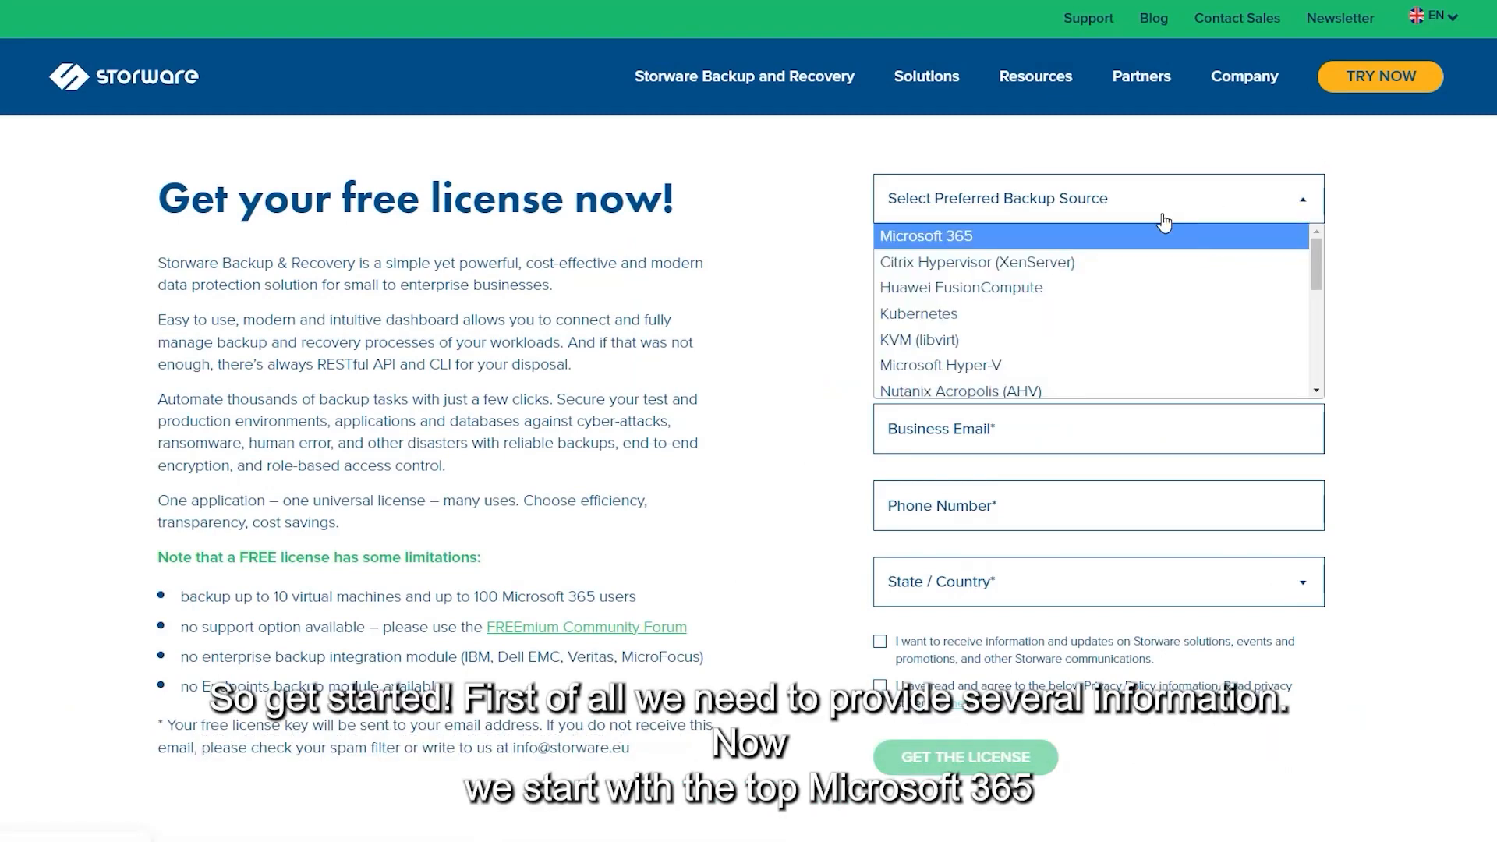
left_click(966, 242)
left_click(1066, 263)
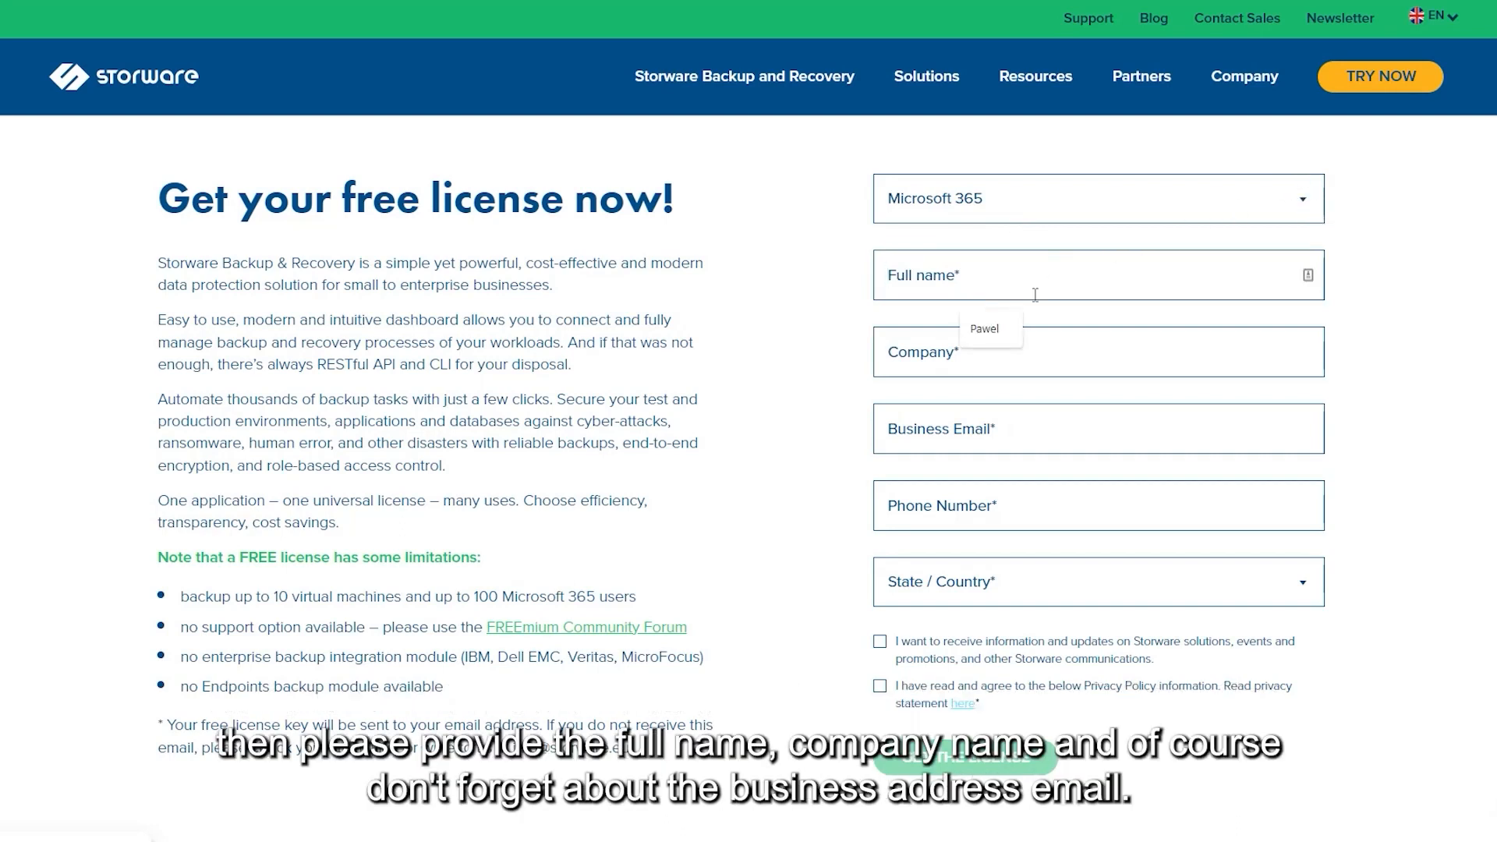
left_click(989, 332)
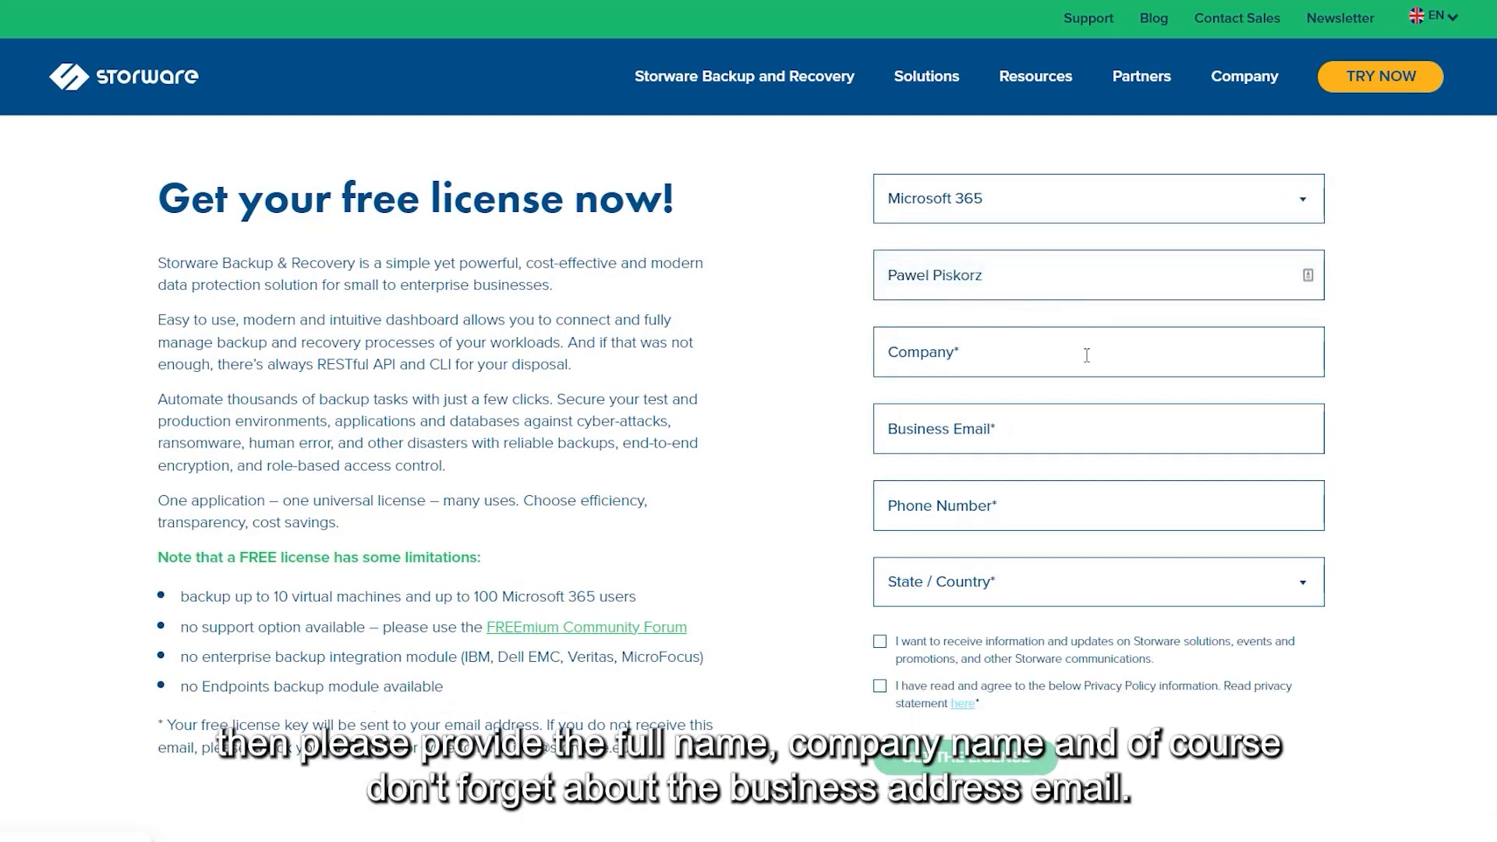
Fill in the company as Storware, the business e-mail and the phone number
left_click(1086, 354)
left_click(1004, 412)
left_click(969, 428)
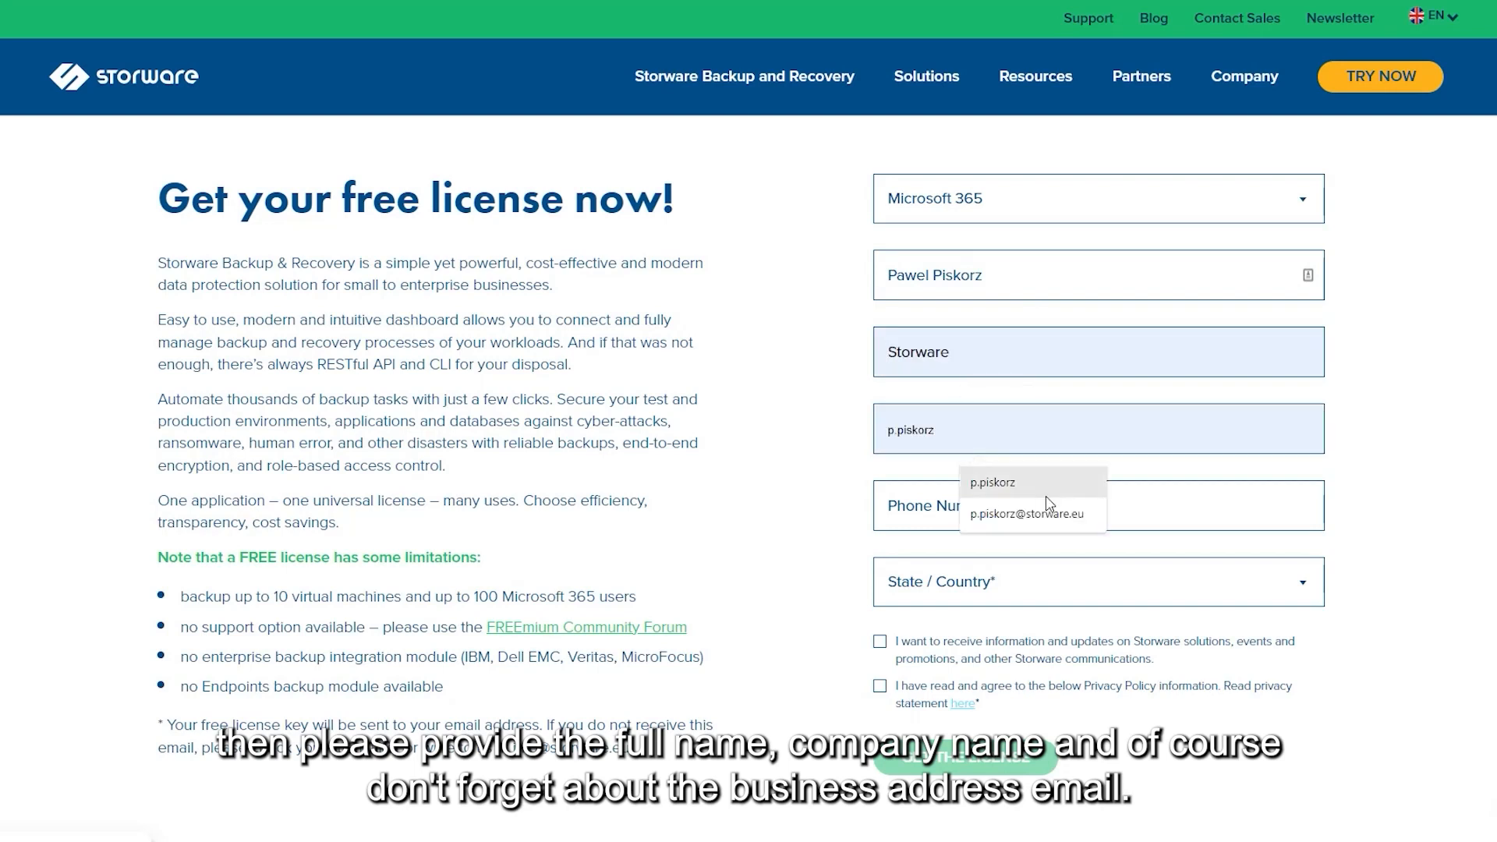
left_click(1061, 518)
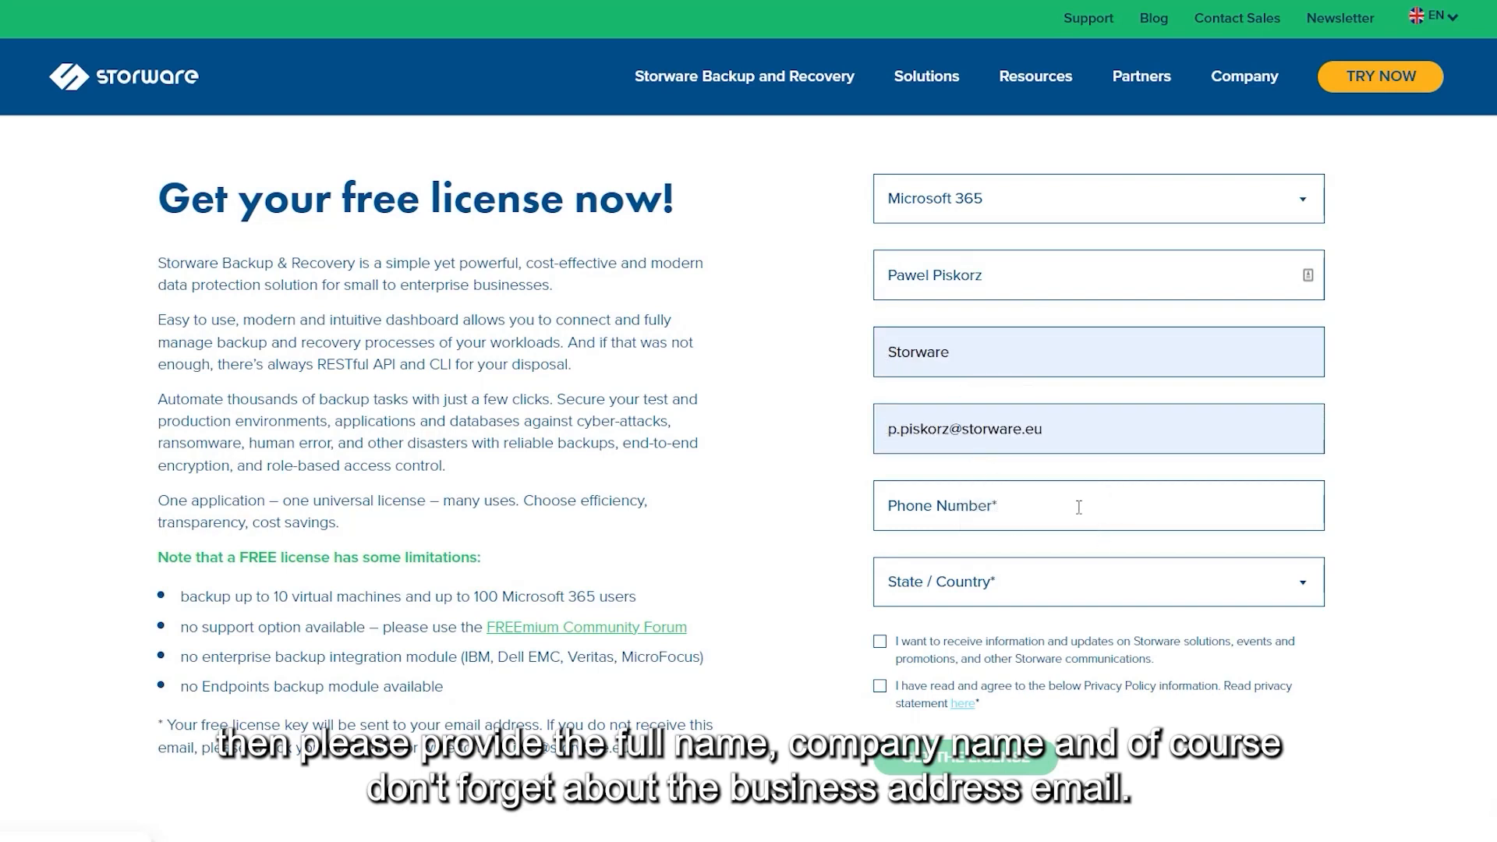
left_click(1016, 508)
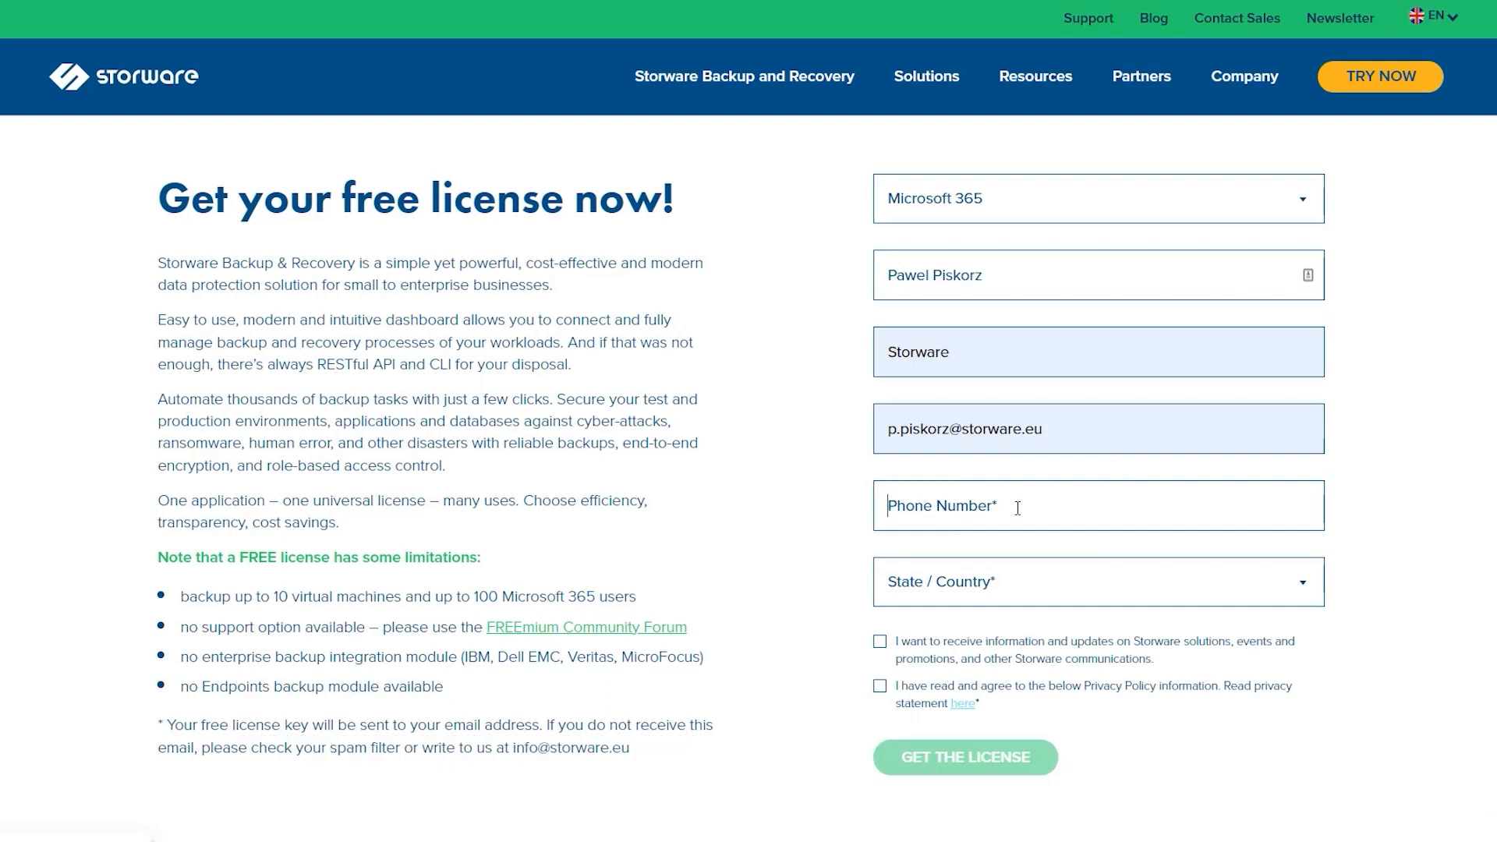
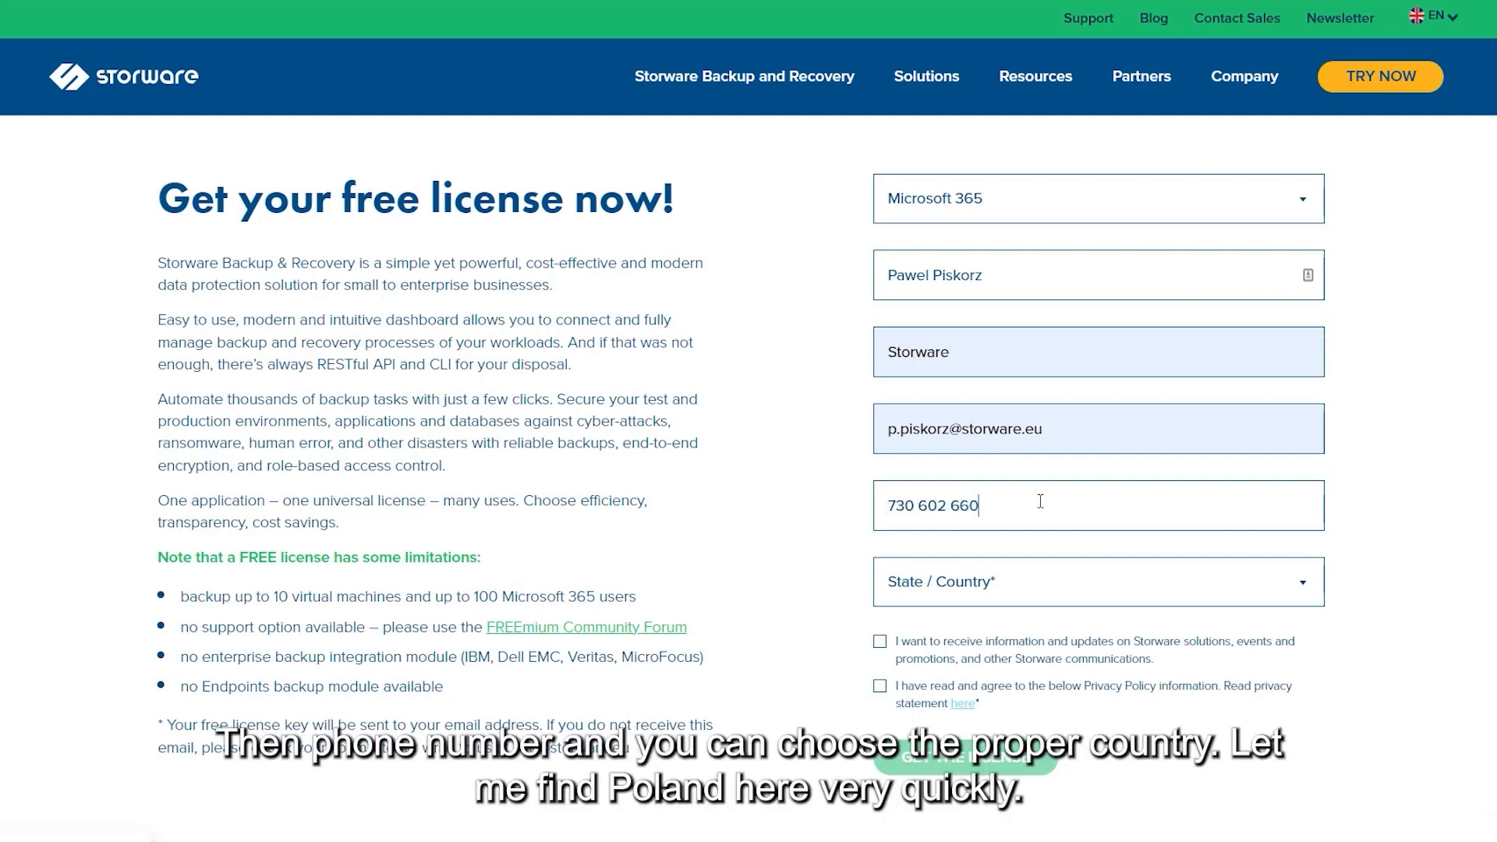
Open the country list and scroll down toward Poland
left_click(1023, 589)
scroll(1090, 661, "down", 15)
scroll(1090, 661, "down", 15)
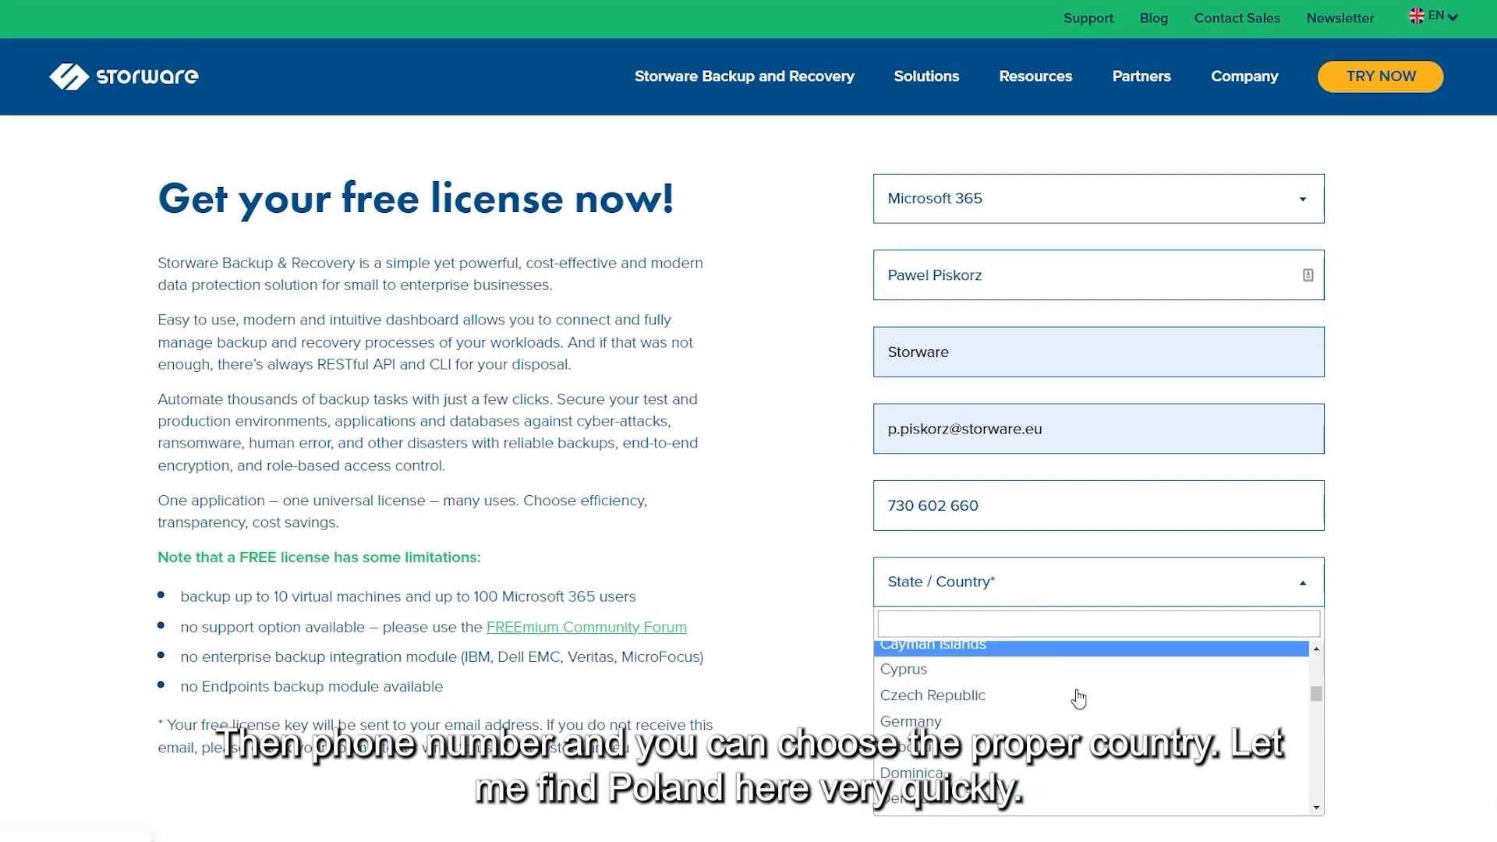
scroll(1090, 677, "down", 10)
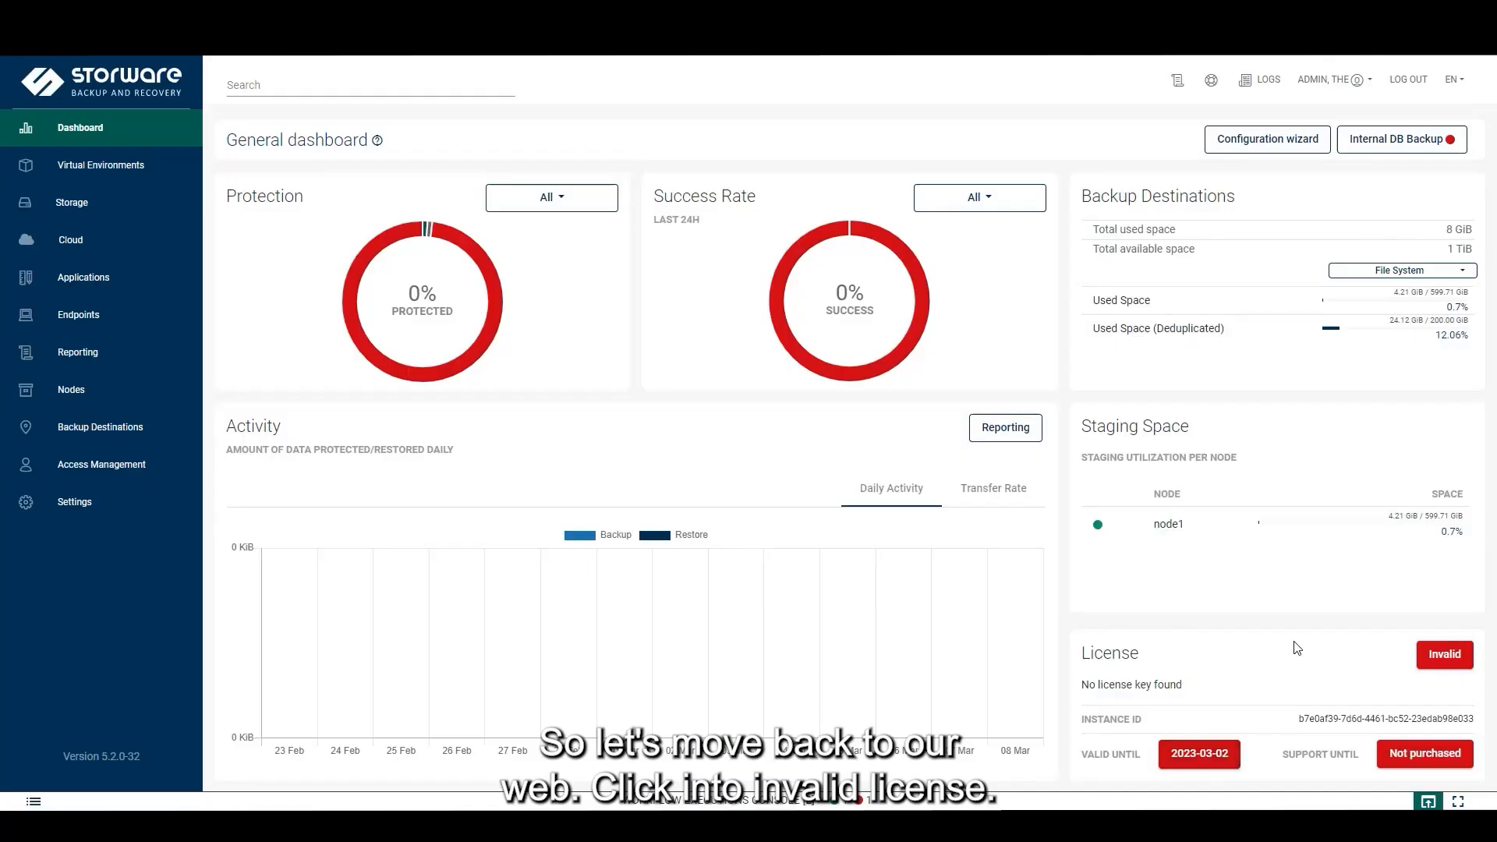
Upload license_freemium.key in the licence settings and accept the software licence agreement
left_click(1446, 659)
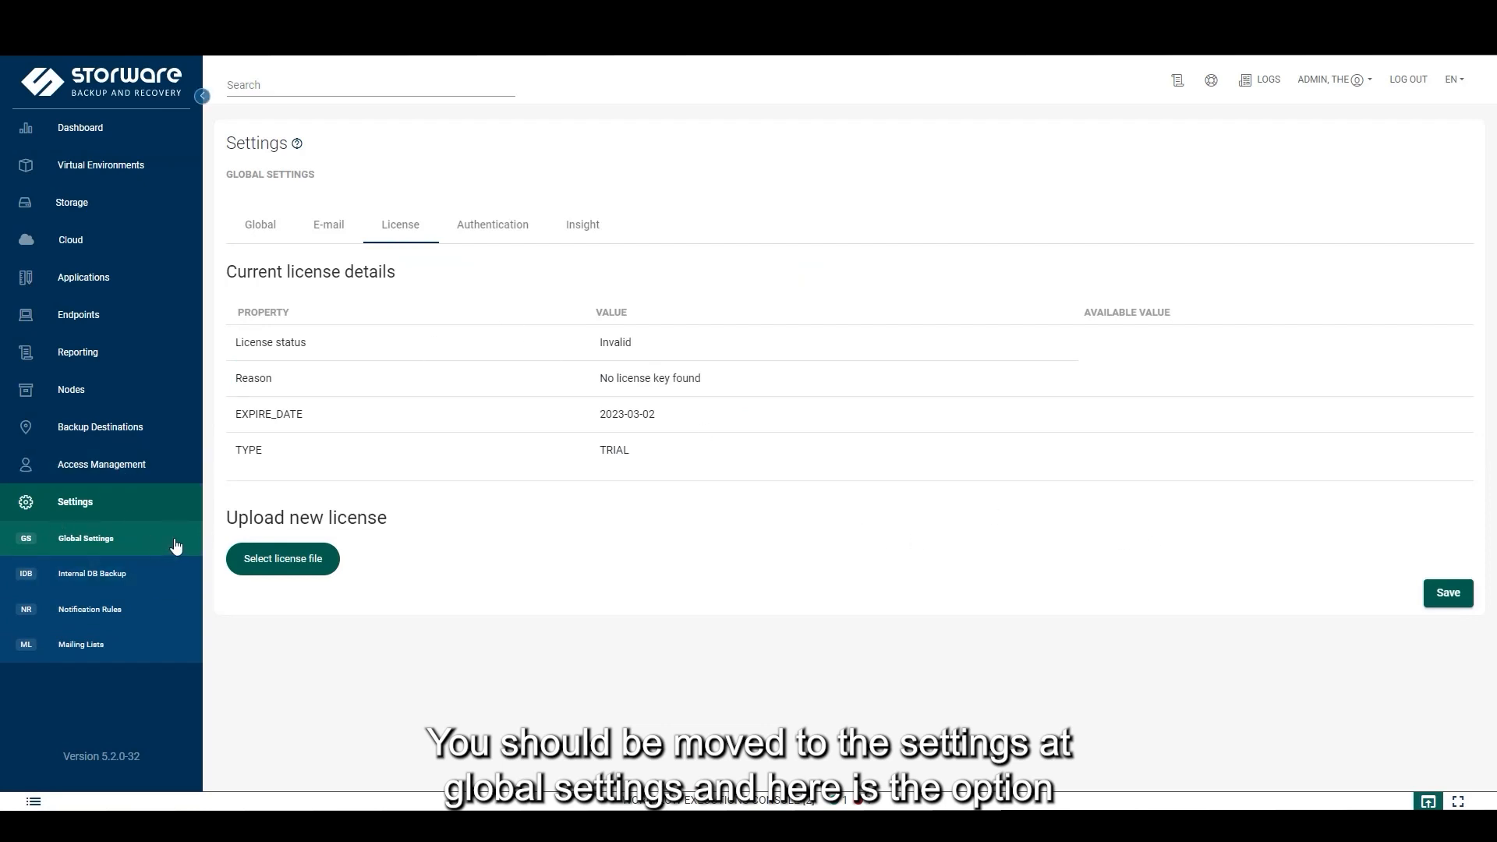
left_click(314, 573)
left_click(249, 116)
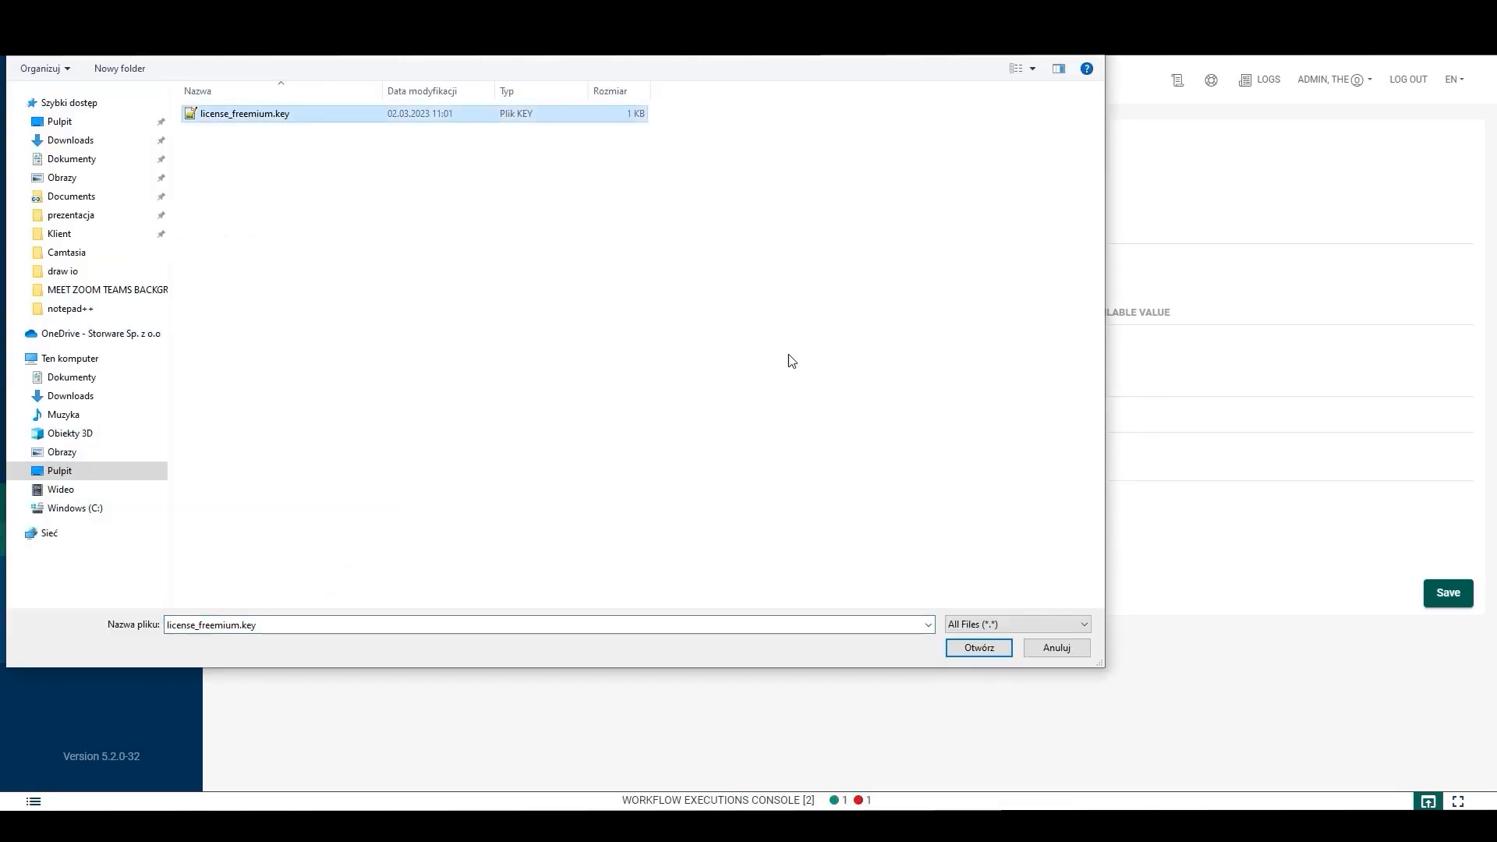
left_click(994, 655)
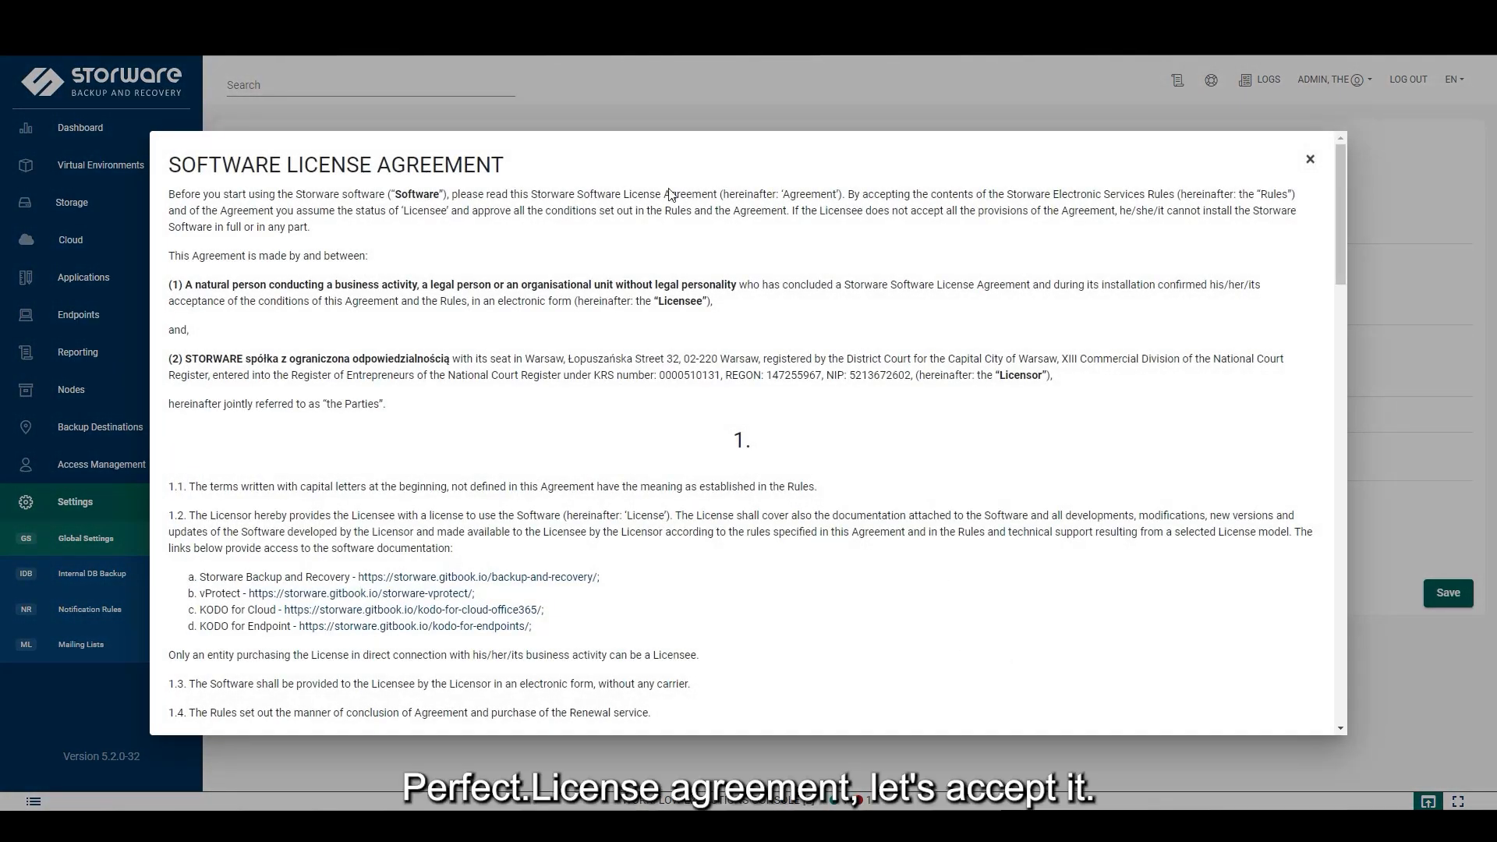
scroll(1048, 245, "down", 15)
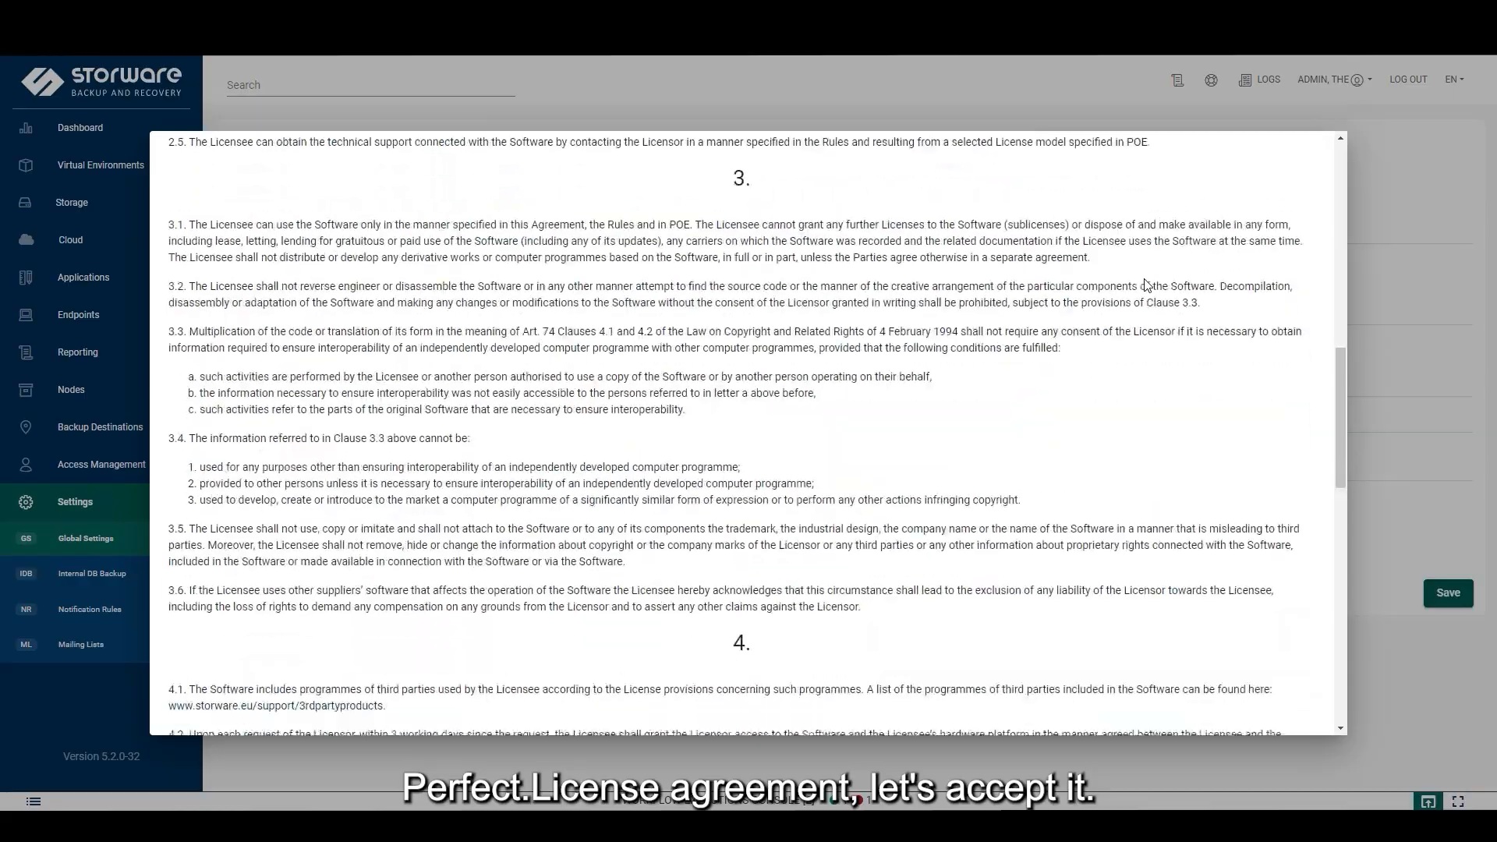
scroll(1167, 294, "down", 2)
left_click(1282, 705)
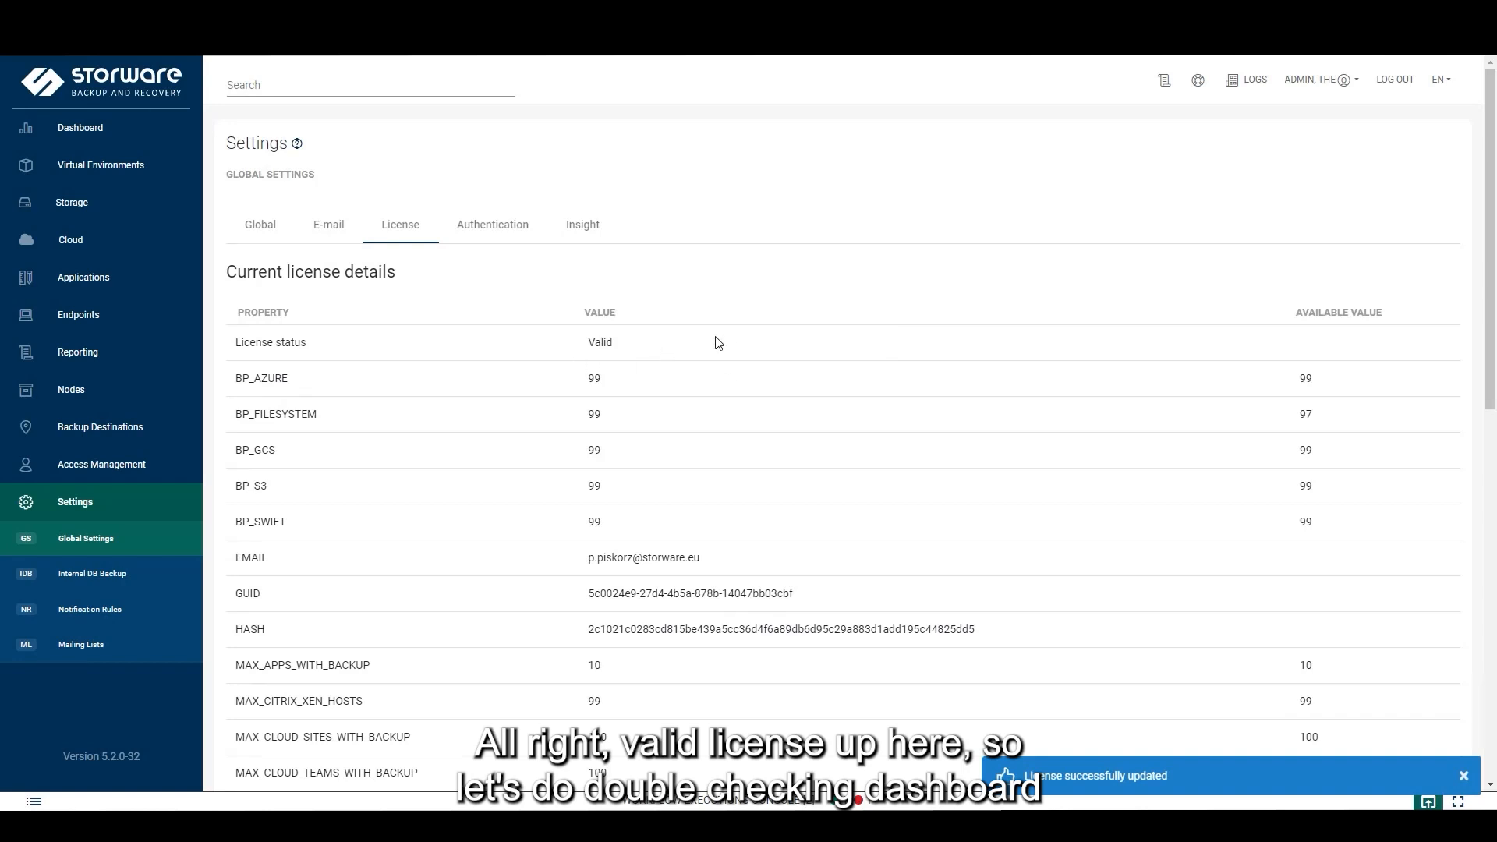
Return to the dashboard, dismiss the licence-updated notification, and review the File System backup destinations list
left_click(129, 142)
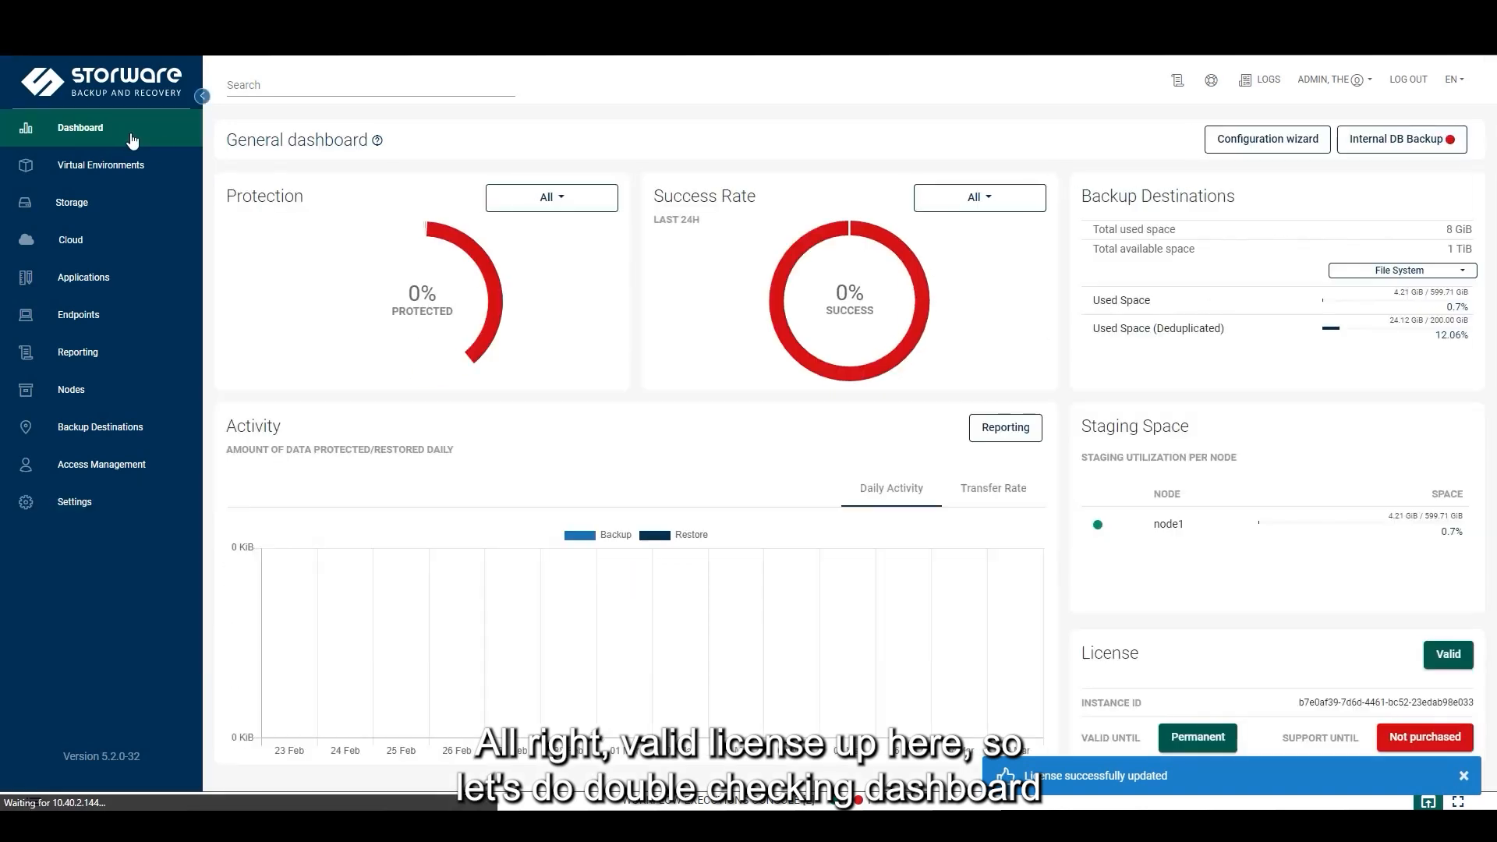
left_click(1465, 777)
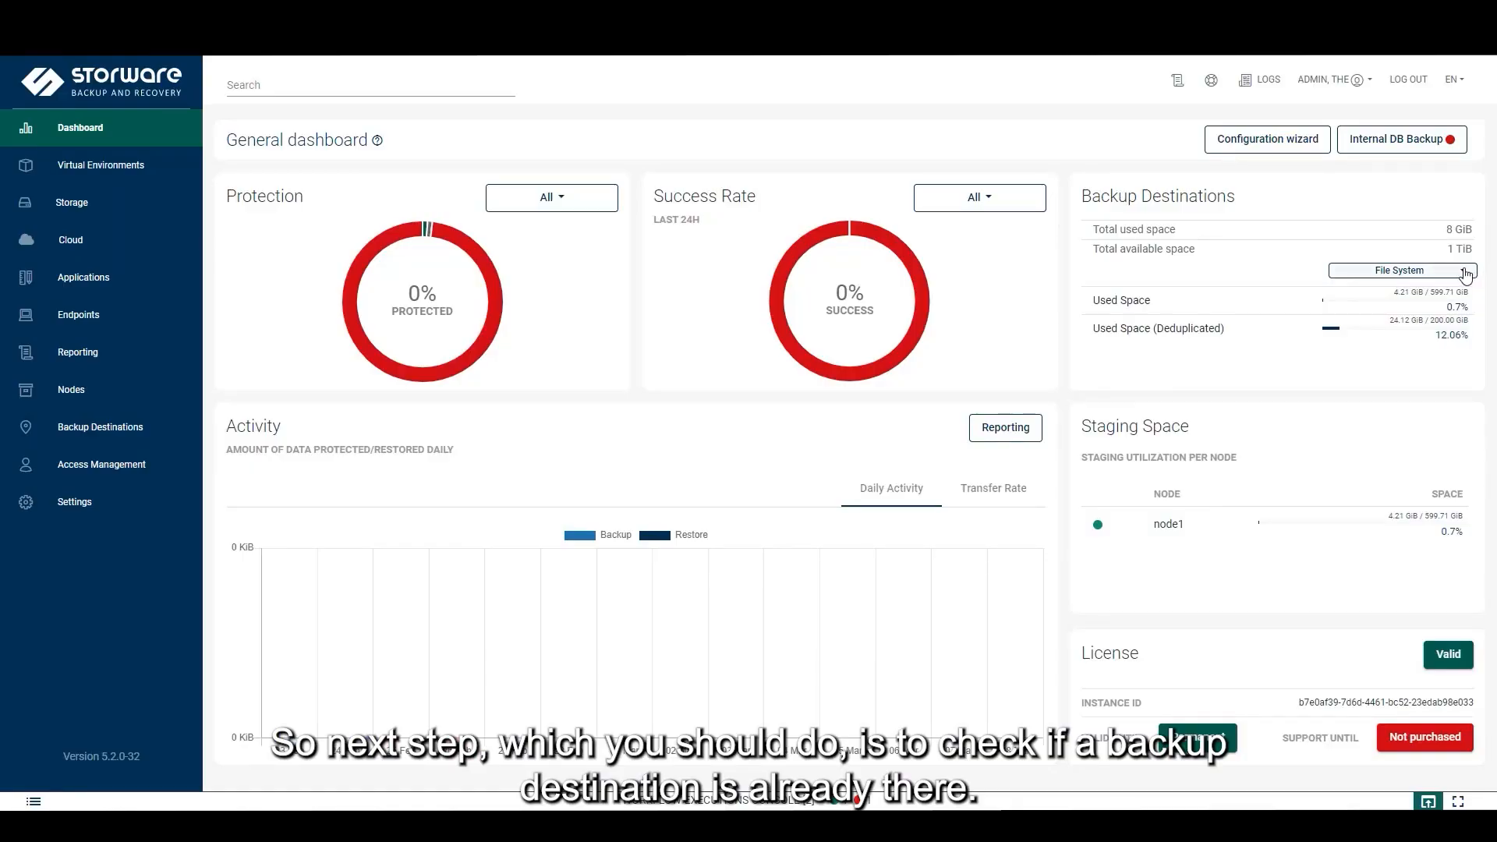
left_click(1470, 278)
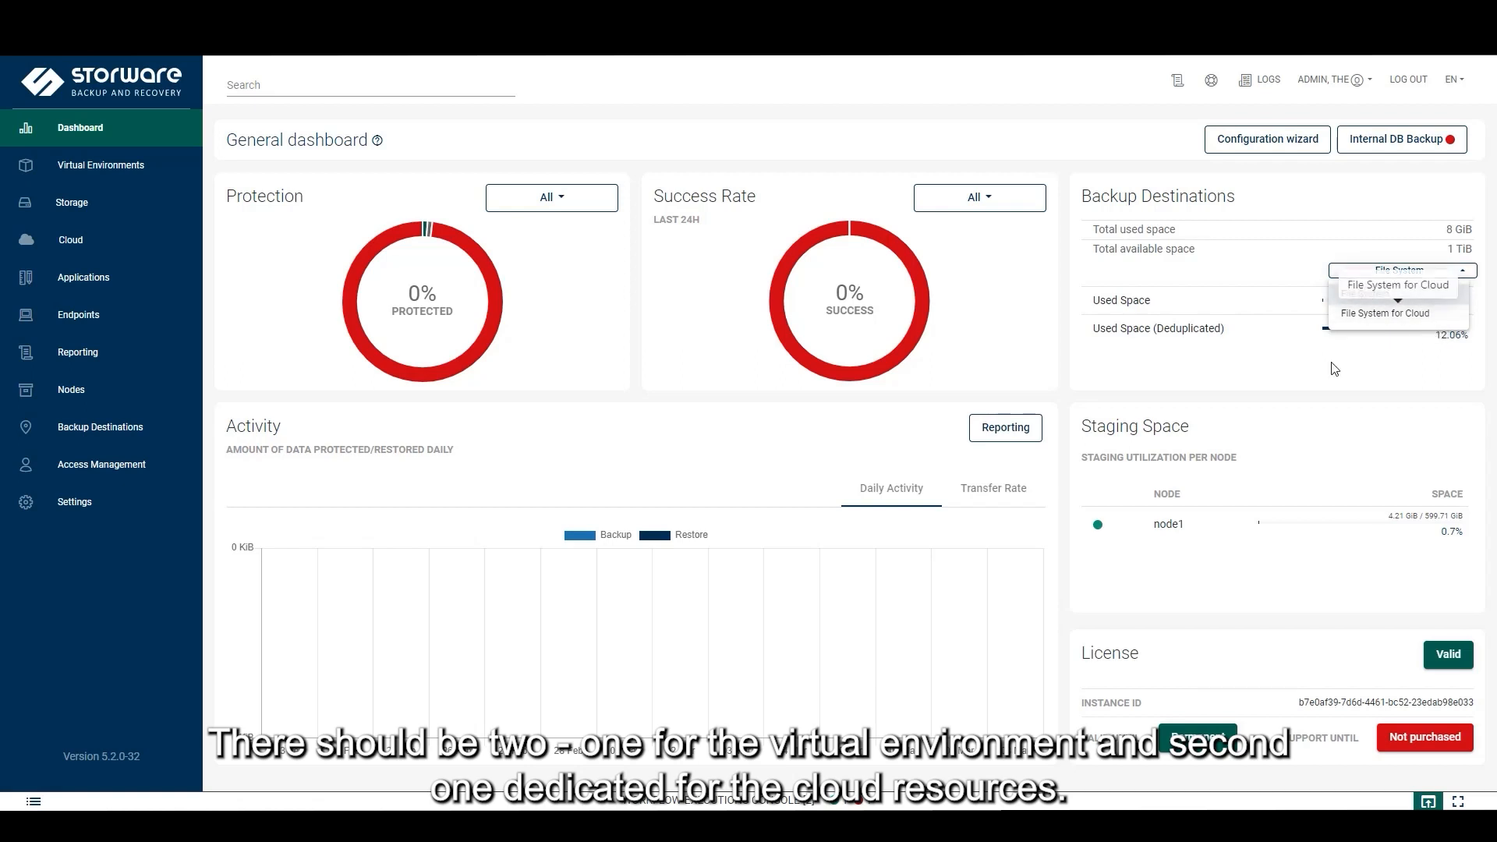
left_click(1312, 388)
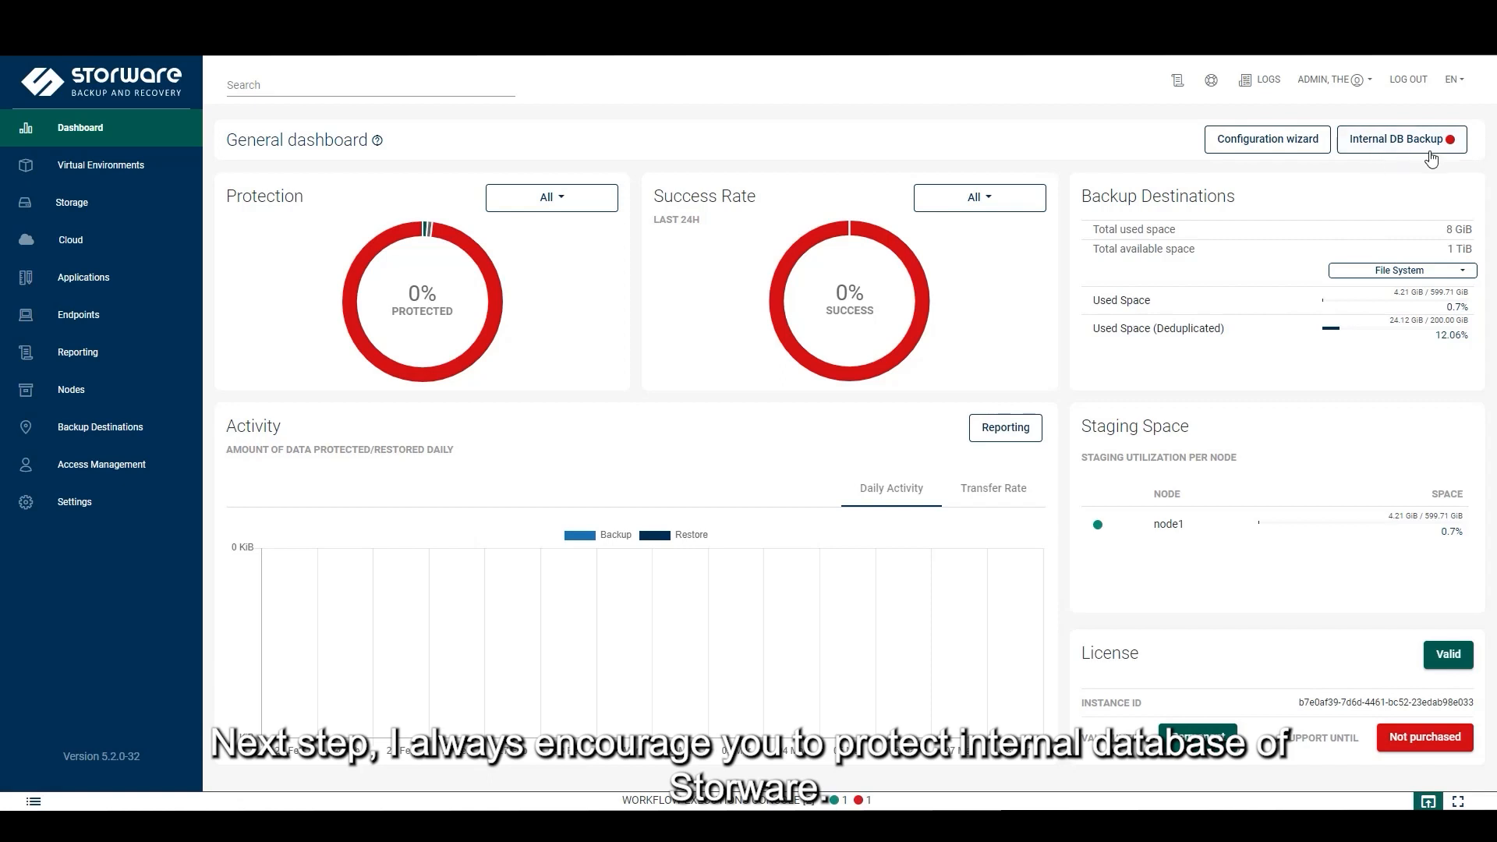
mouse_move(1448, 148)
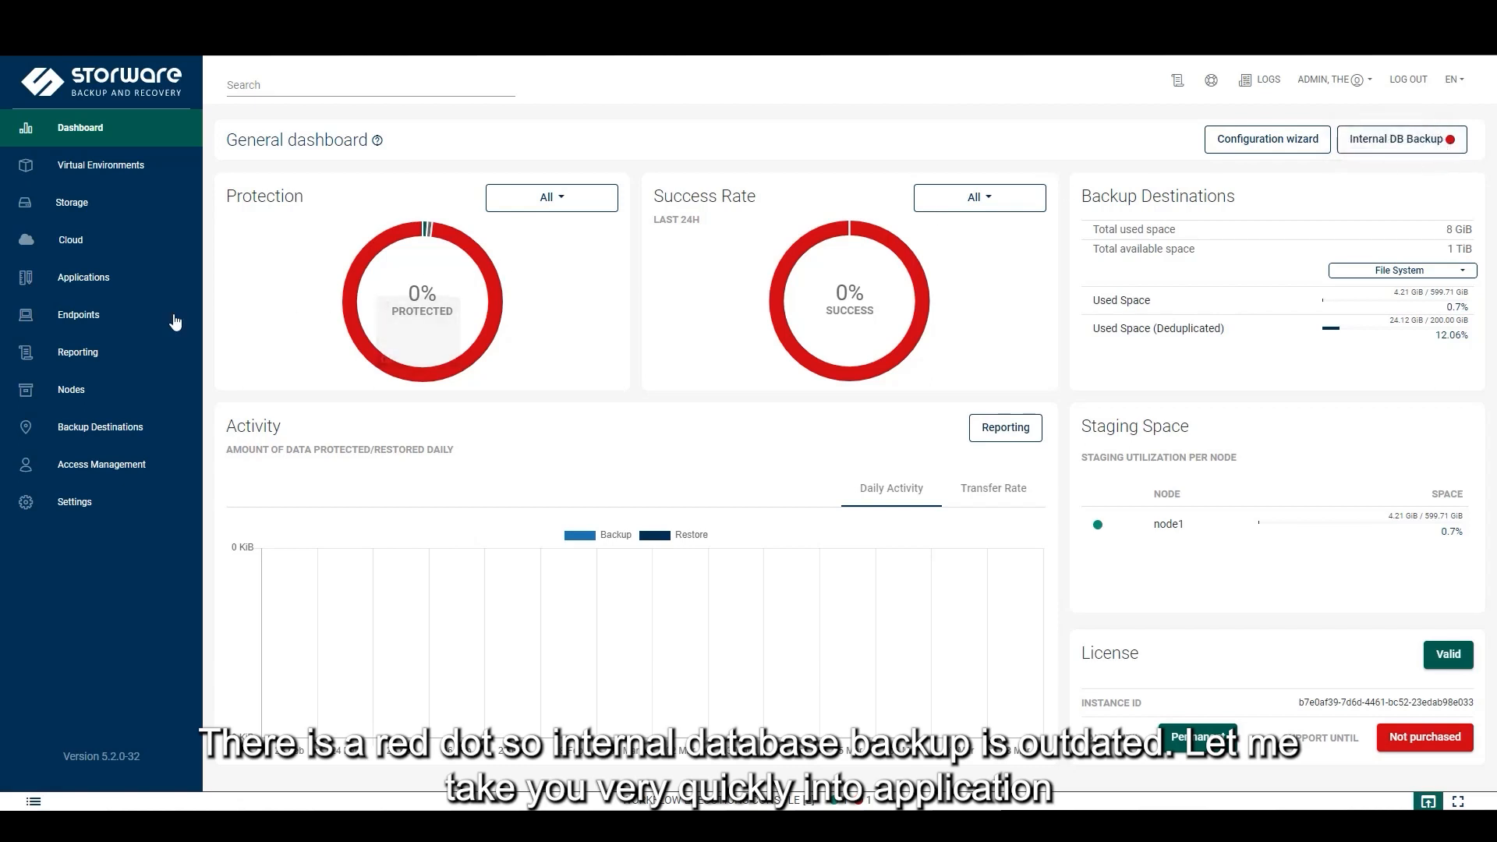
Submit a full backup of the Internal DB application instance
left_click(123, 285)
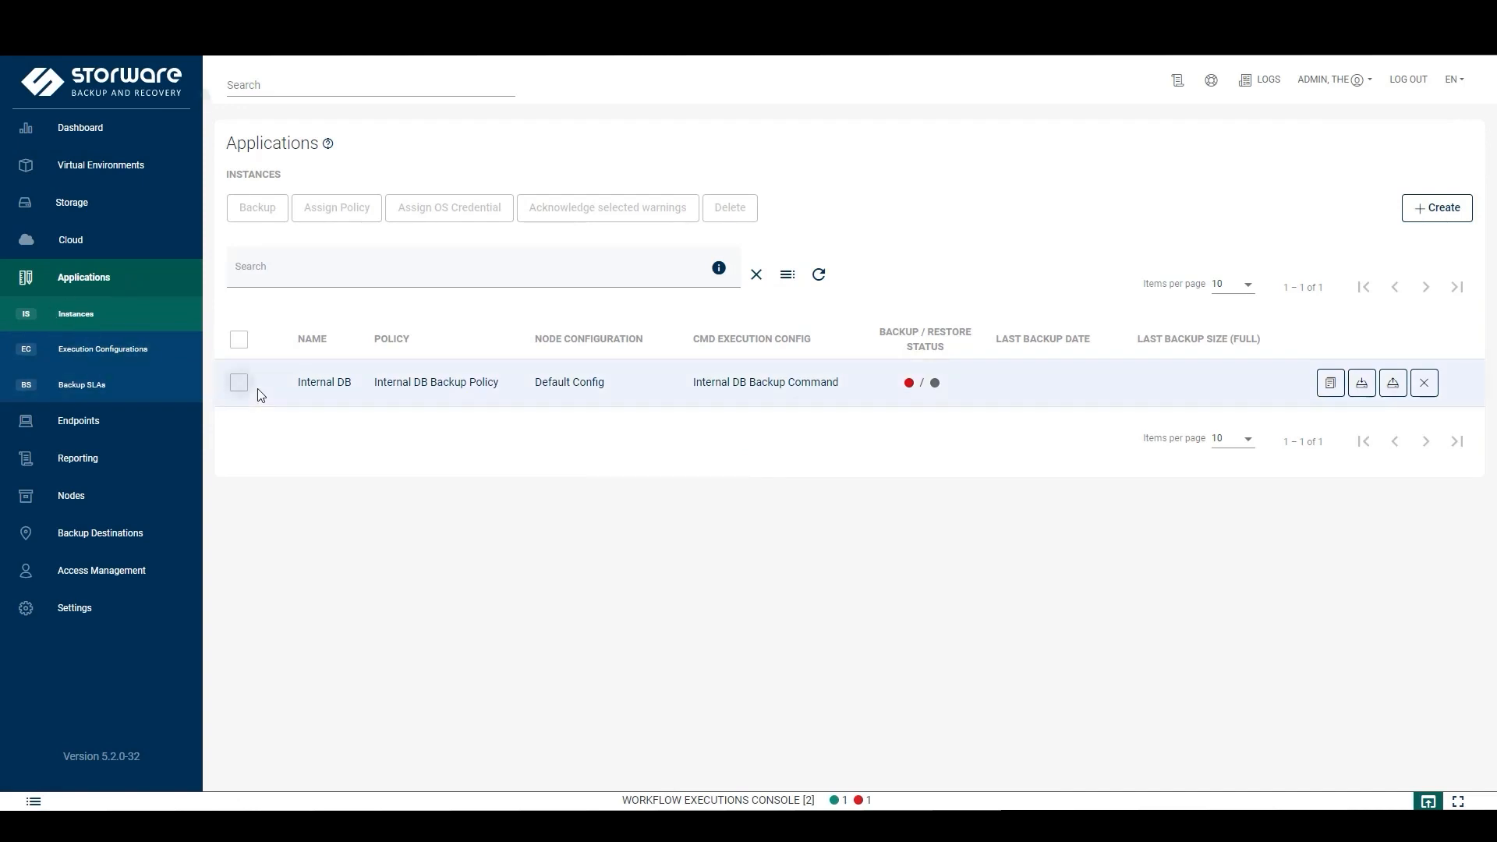
left_click(240, 385)
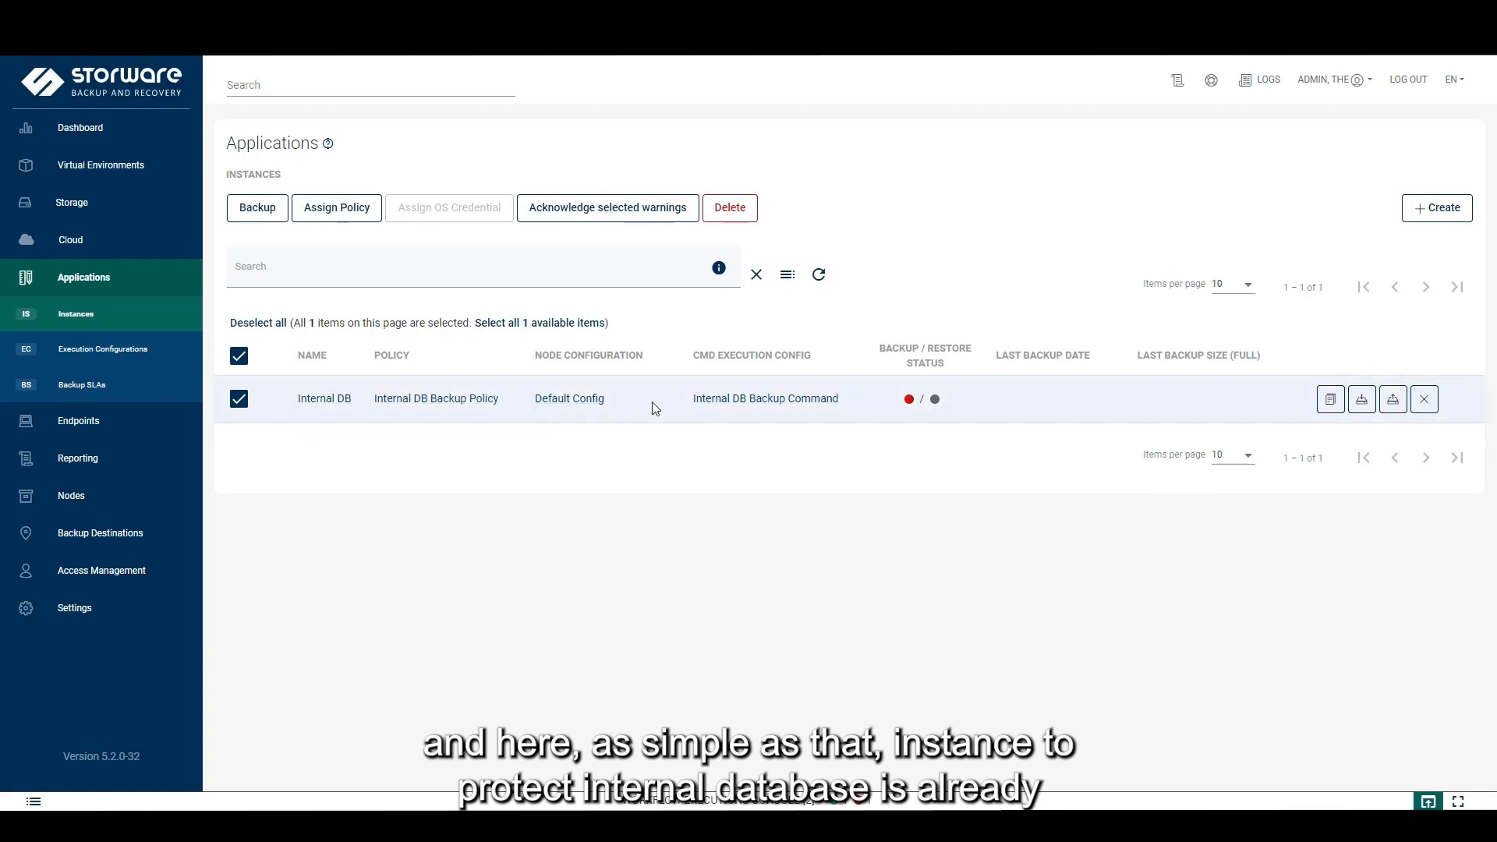
left_click(1361, 400)
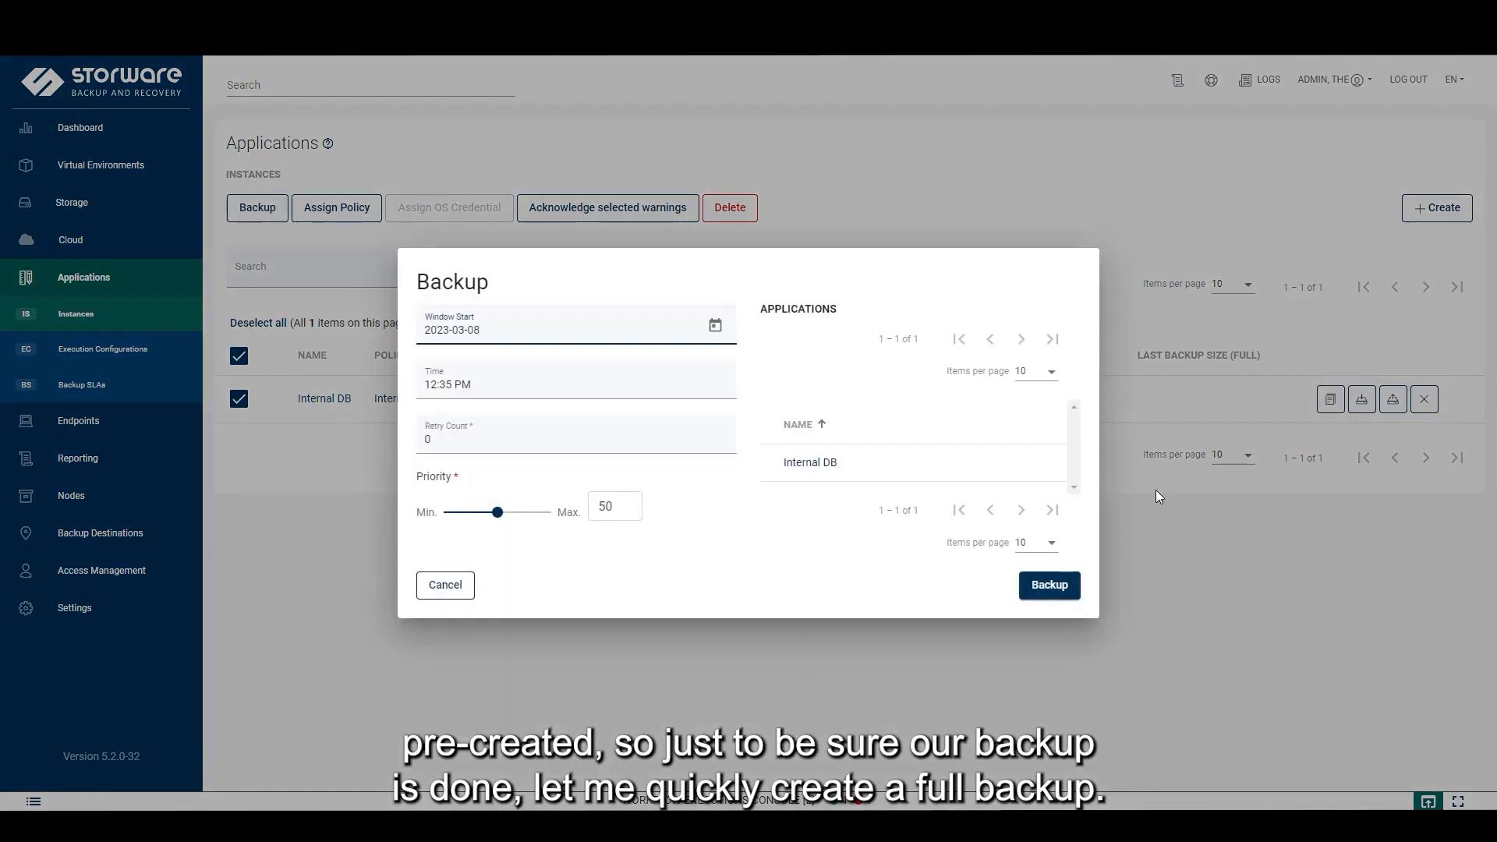
left_click(1049, 586)
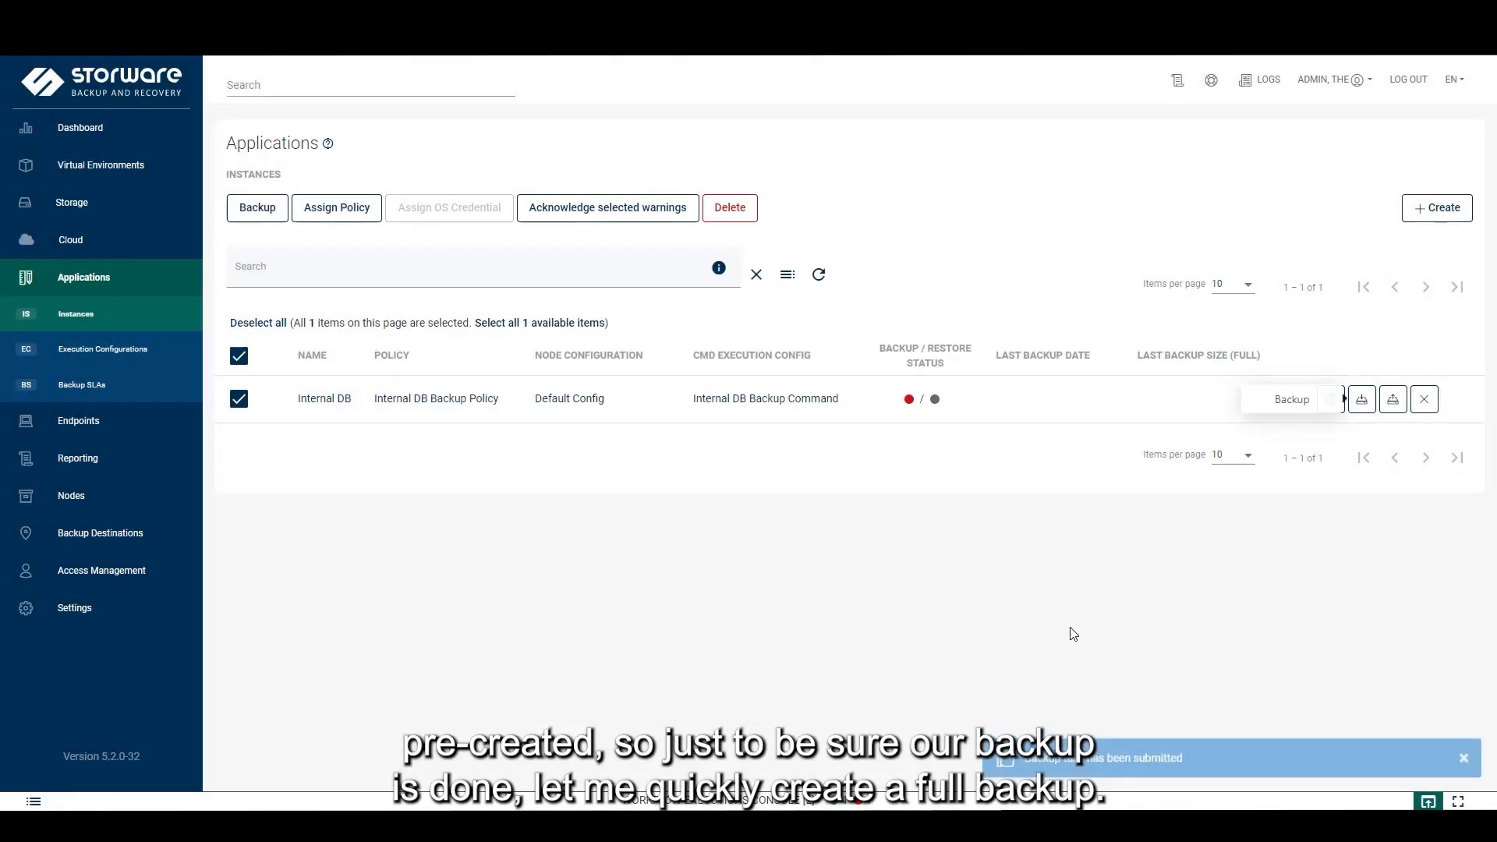
Delete the failed Backup execution in the workflow console, check the running backup's subtasks, then collapse the console
left_click(916, 803)
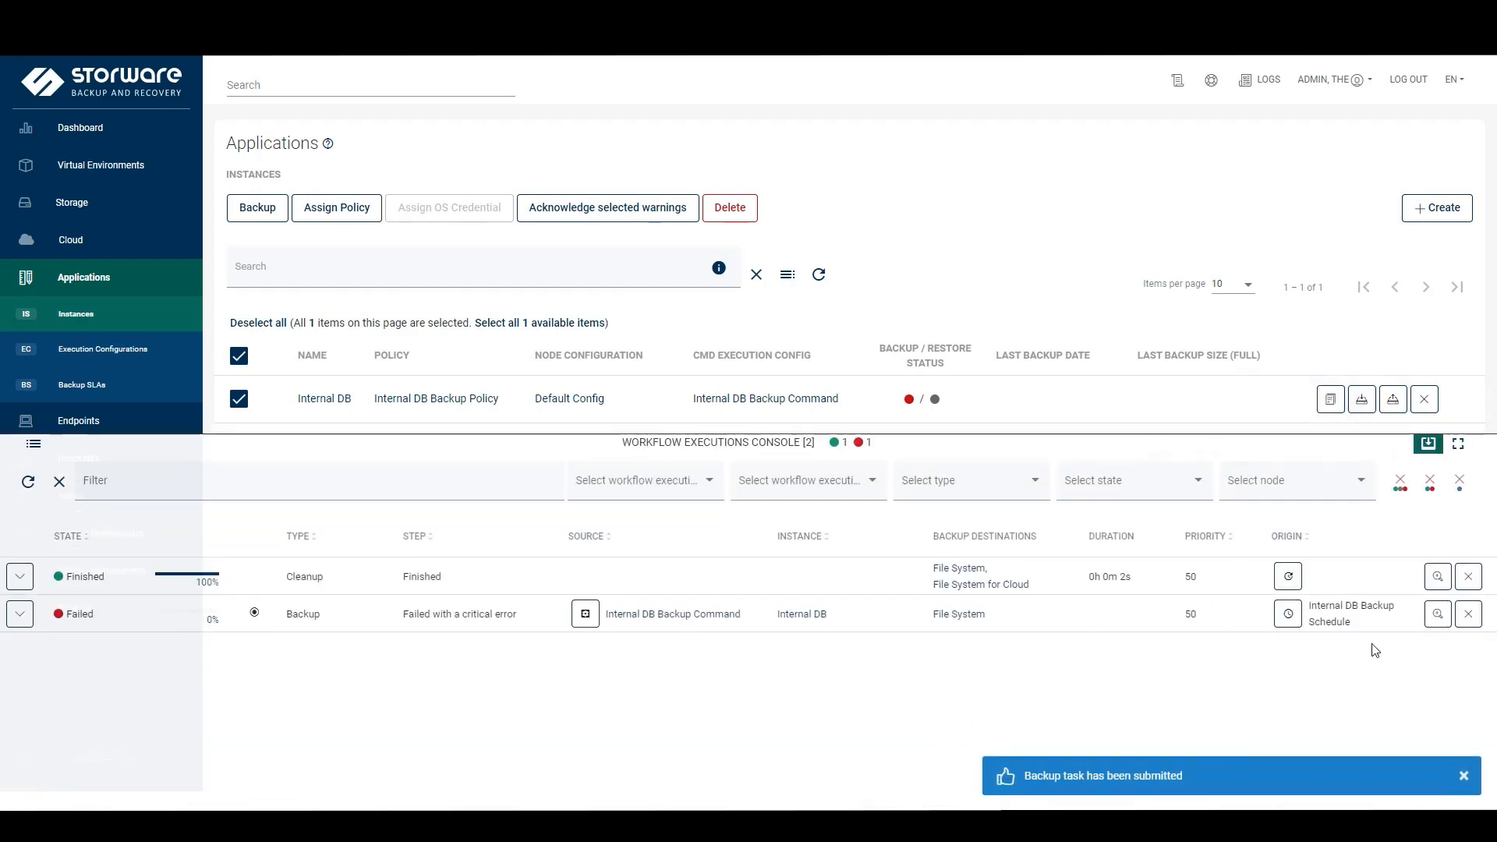
left_click(1468, 613)
left_click(1034, 474)
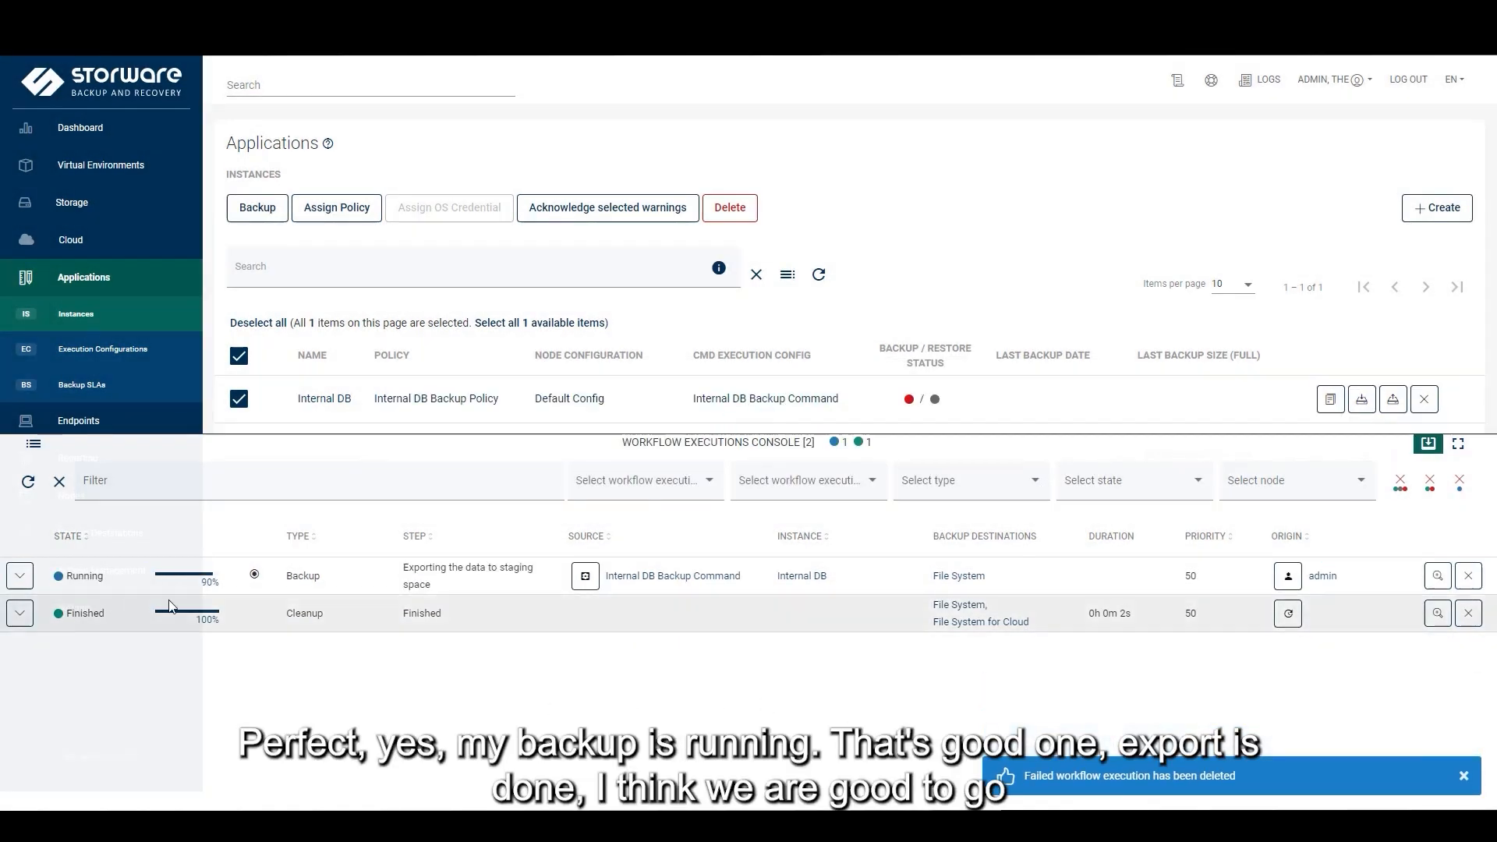
left_click(20, 577)
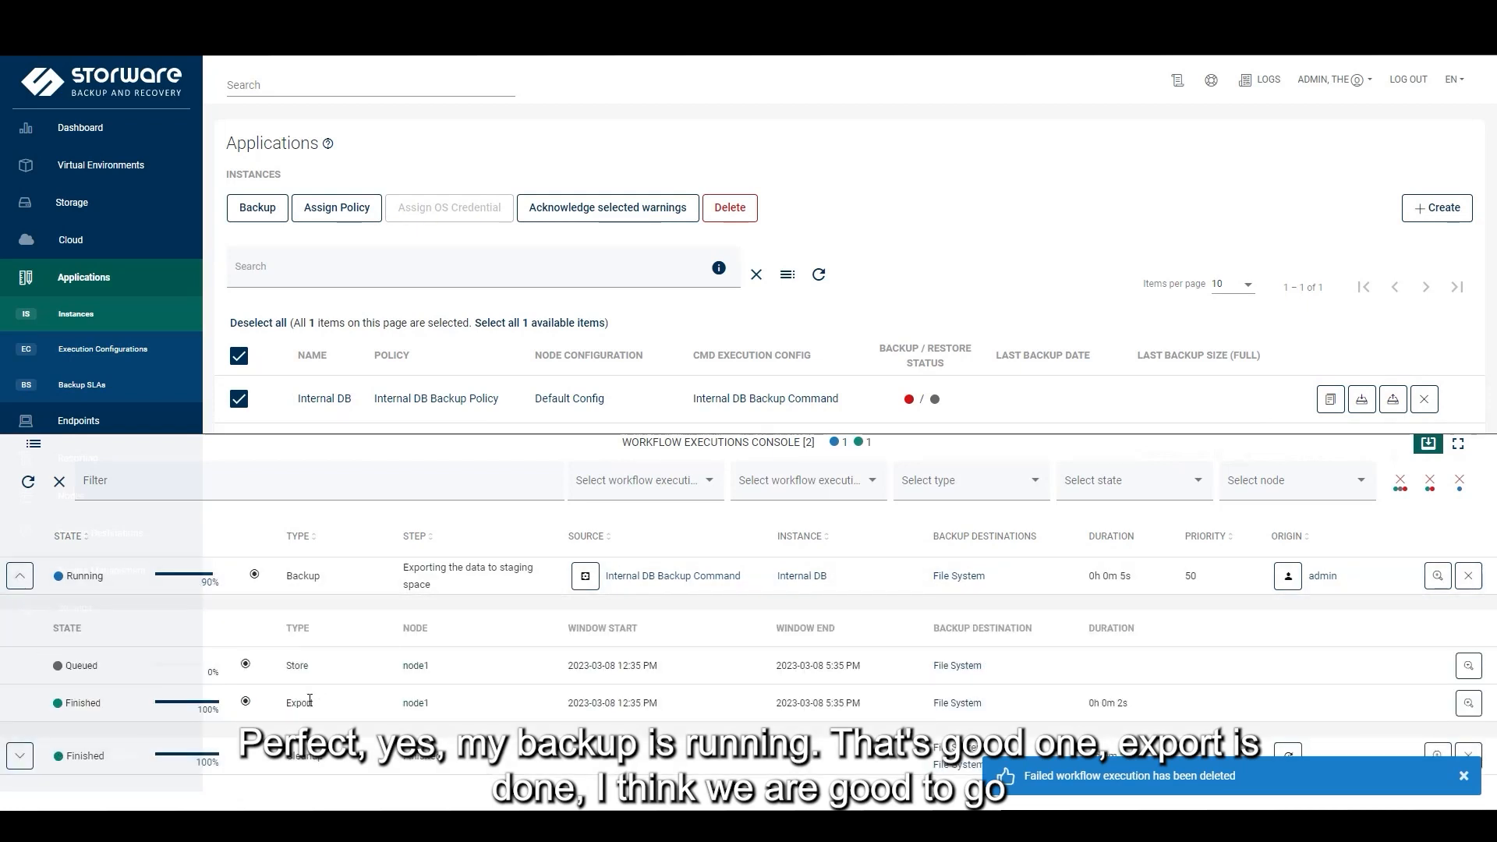
left_click(20, 581)
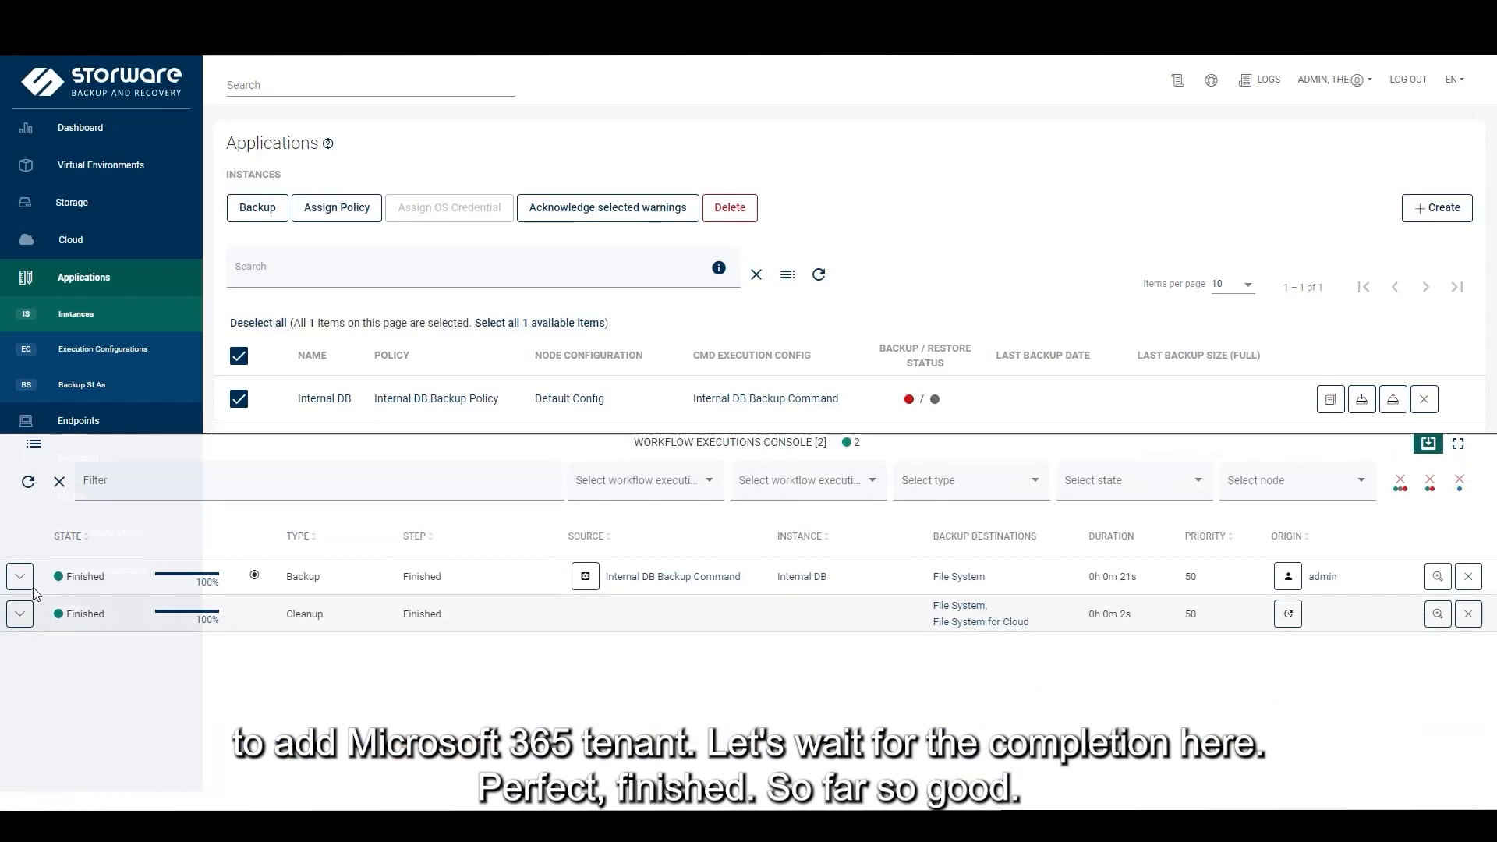
left_click(1428, 443)
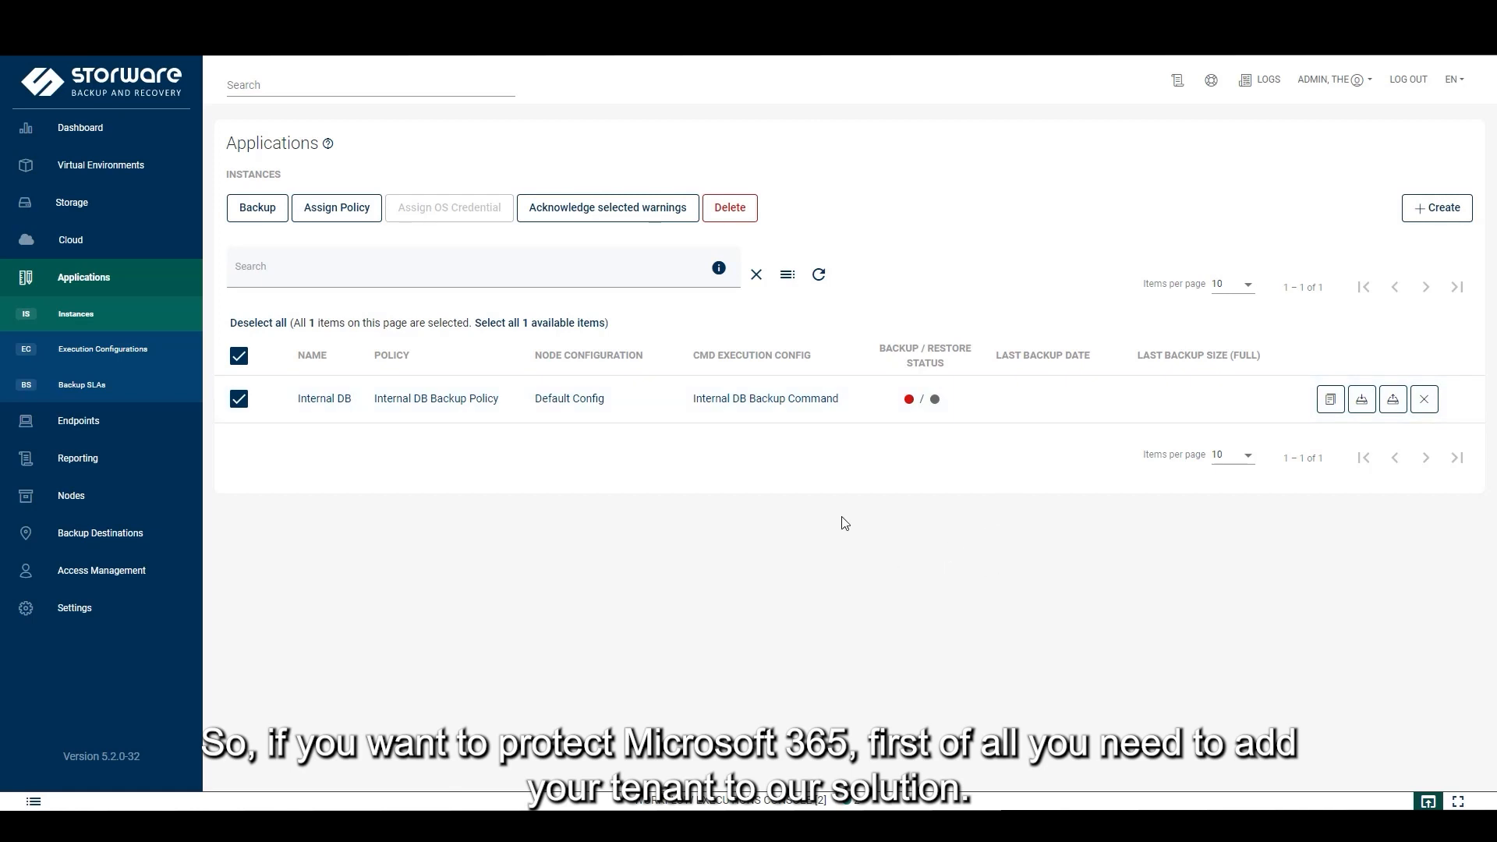
Launch the configuration wizard from the dashboard and accept the UTC/English welcome settings
left_click(151, 138)
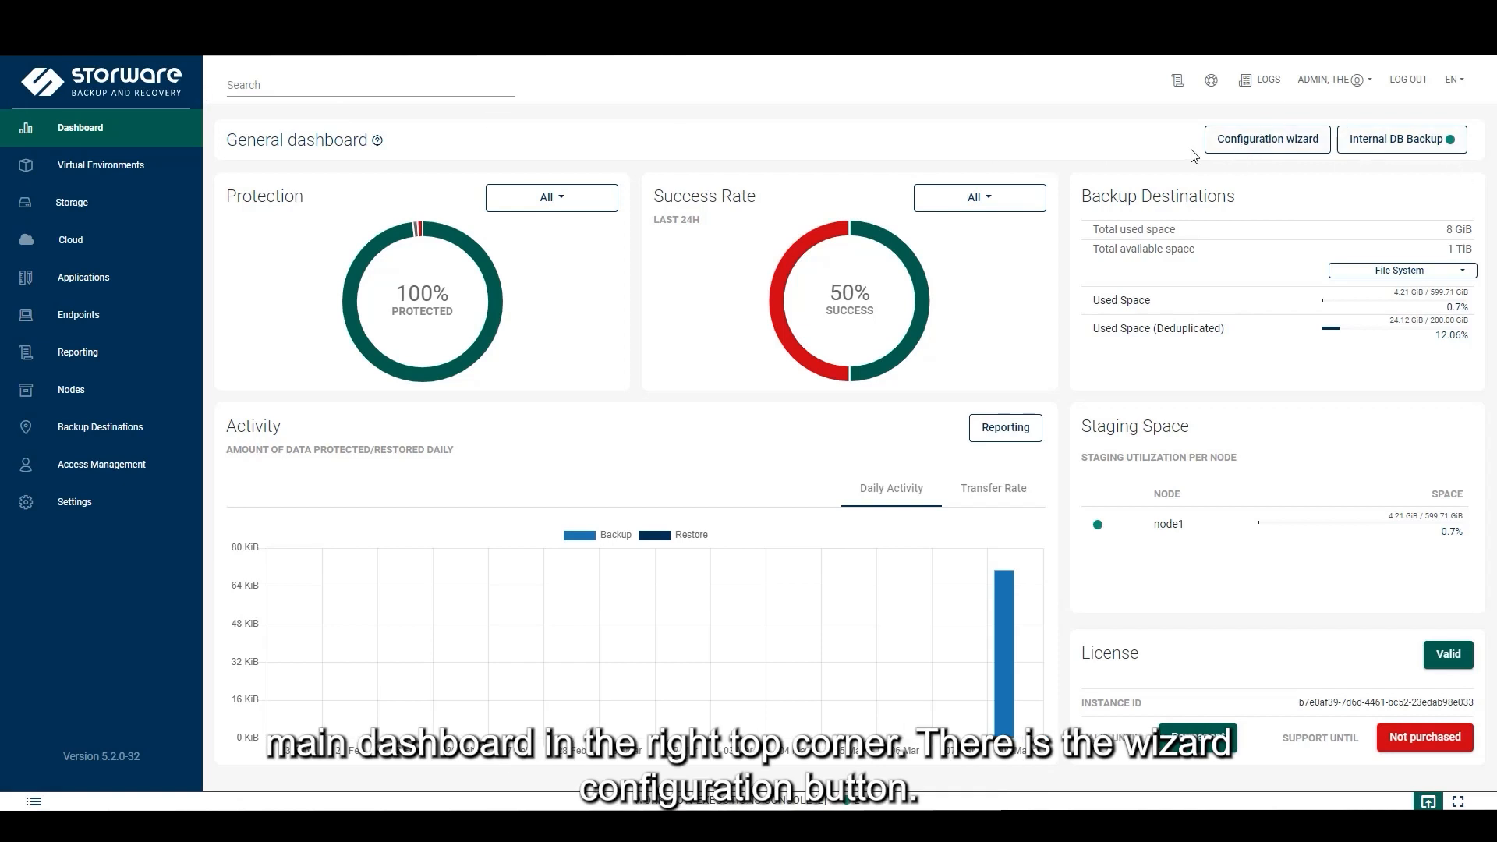
left_click(1312, 145)
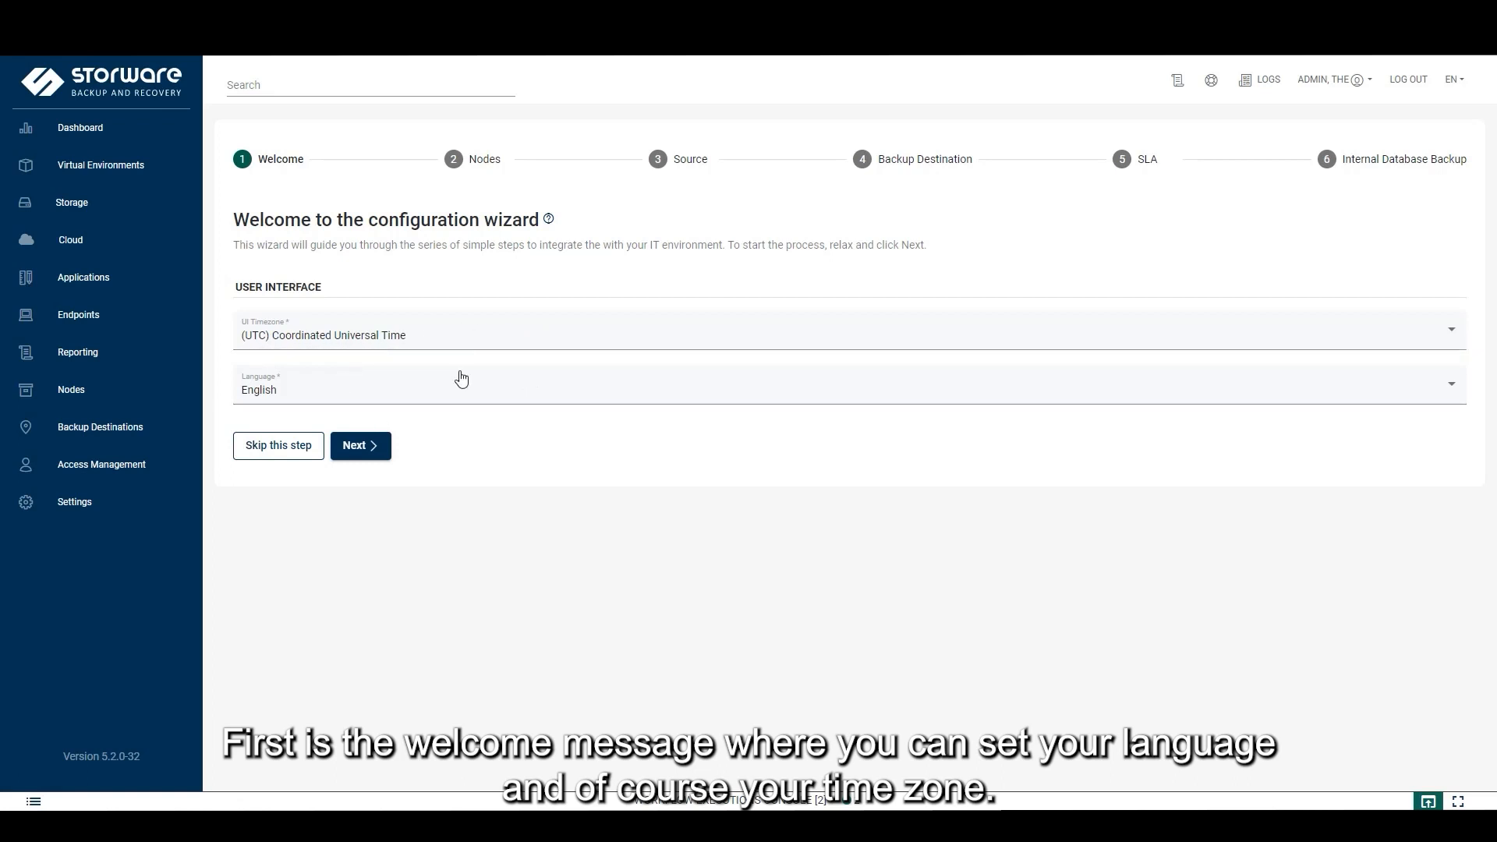
left_click(374, 456)
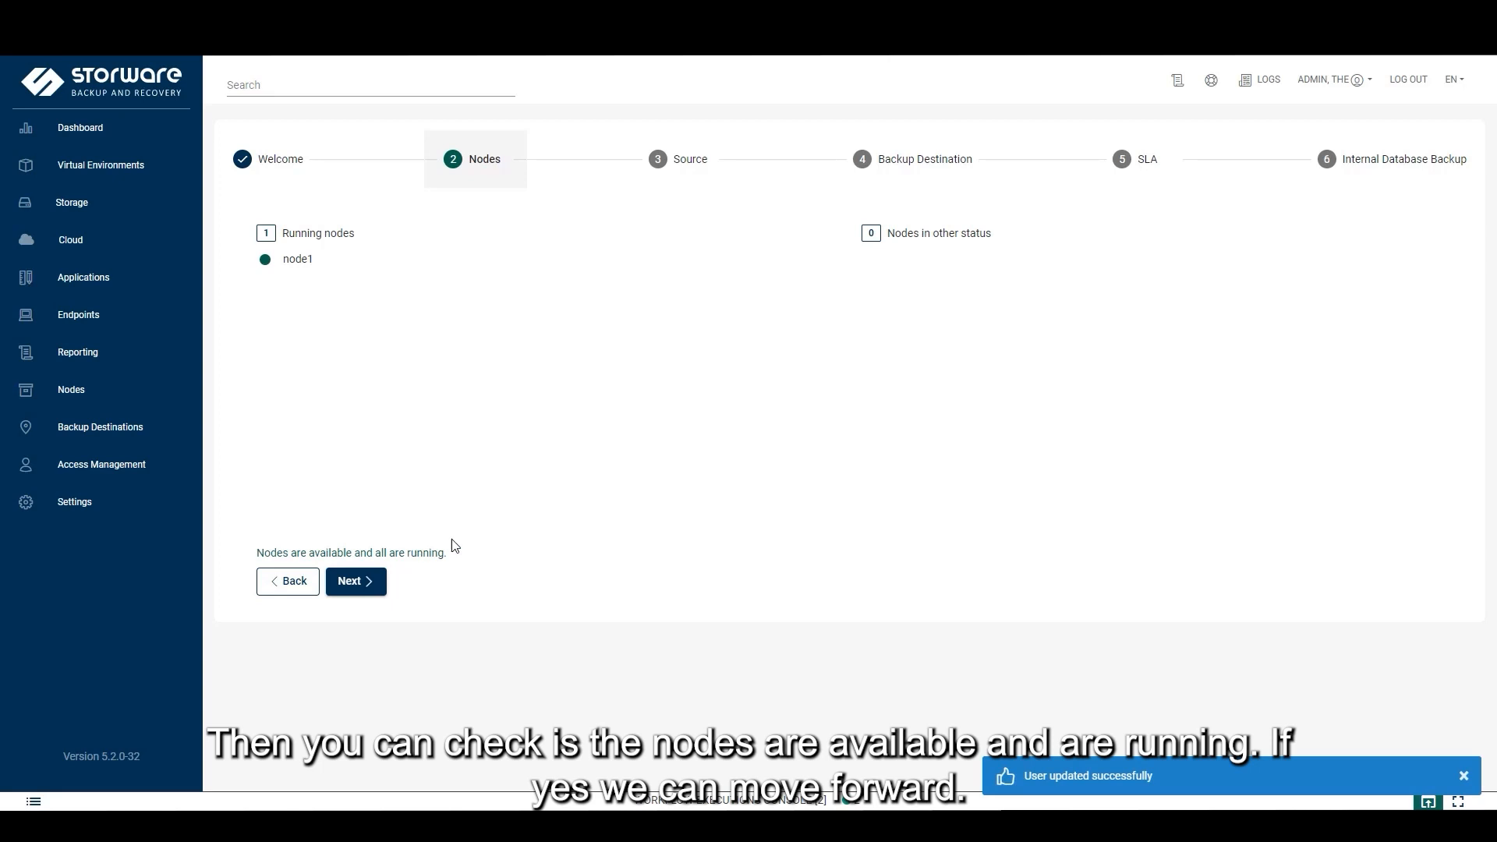
Move past Nodes and select Microsoft 365 under Cloud as the backup source
left_click(364, 595)
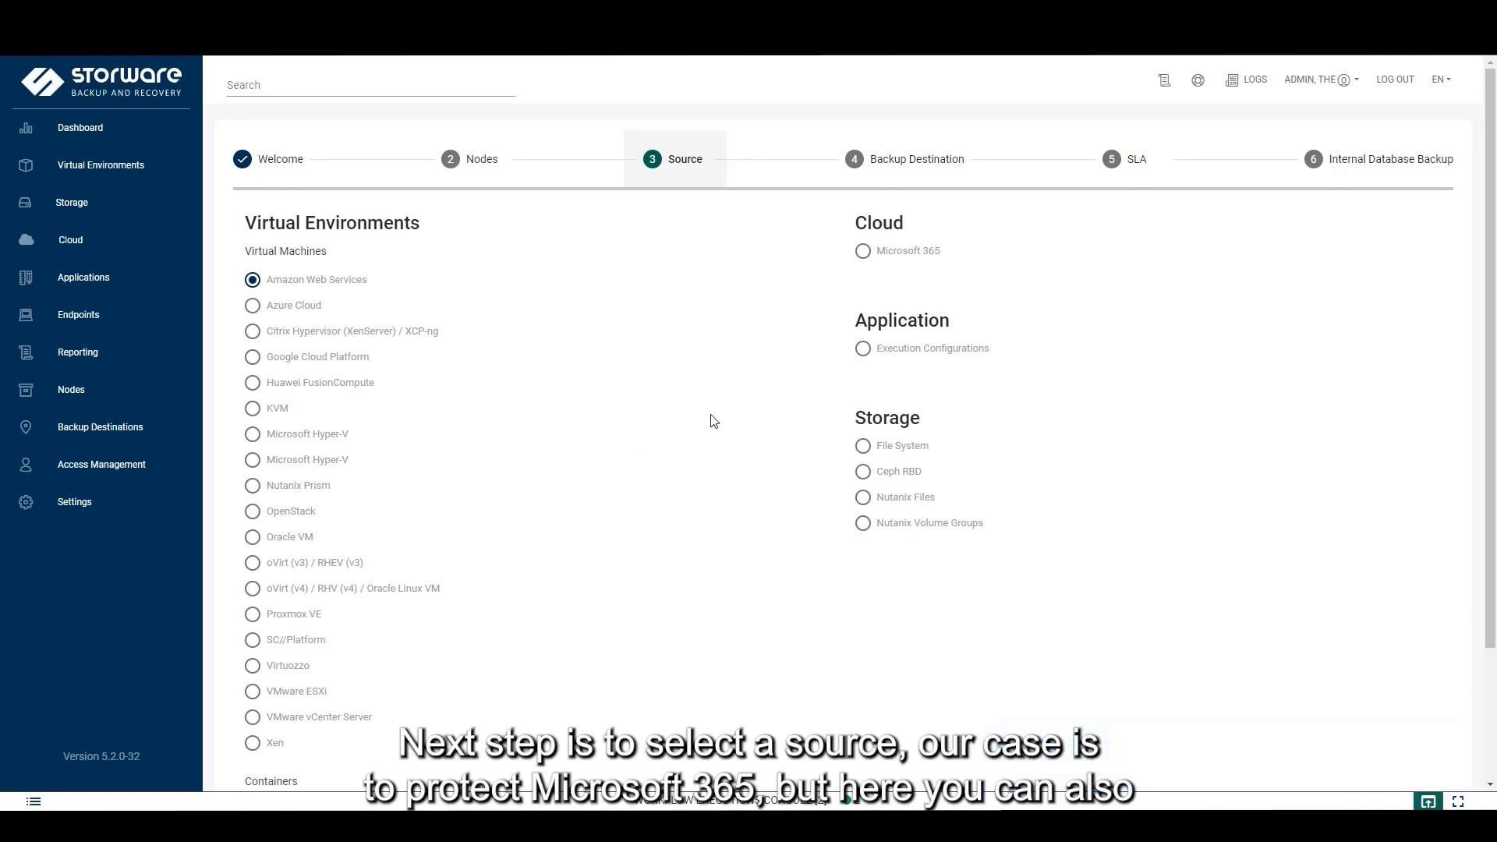
left_click_drag(963, 250, 875, 251)
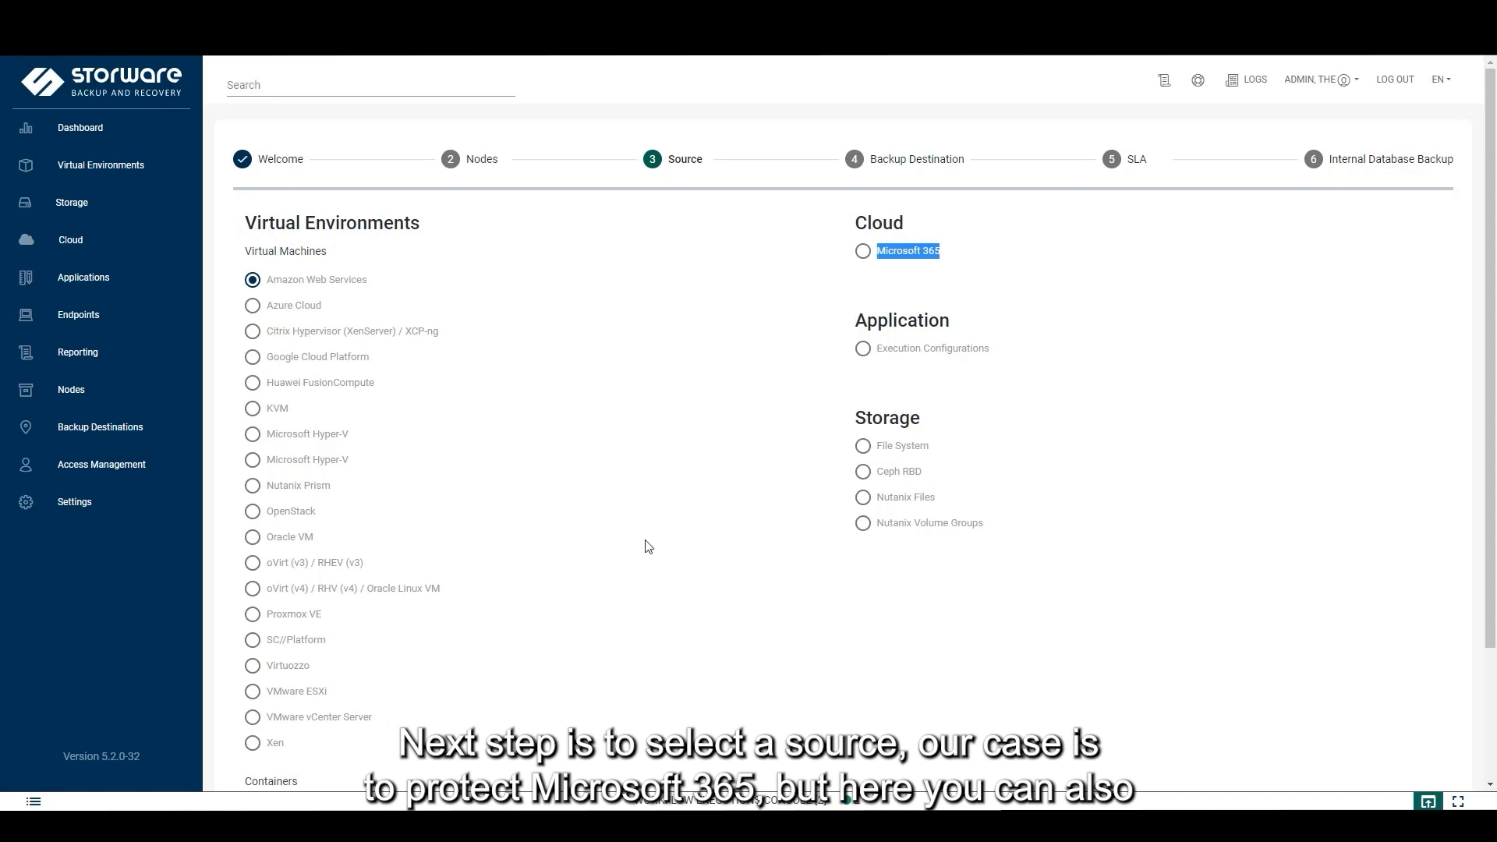
scroll(655, 543, "down", 1)
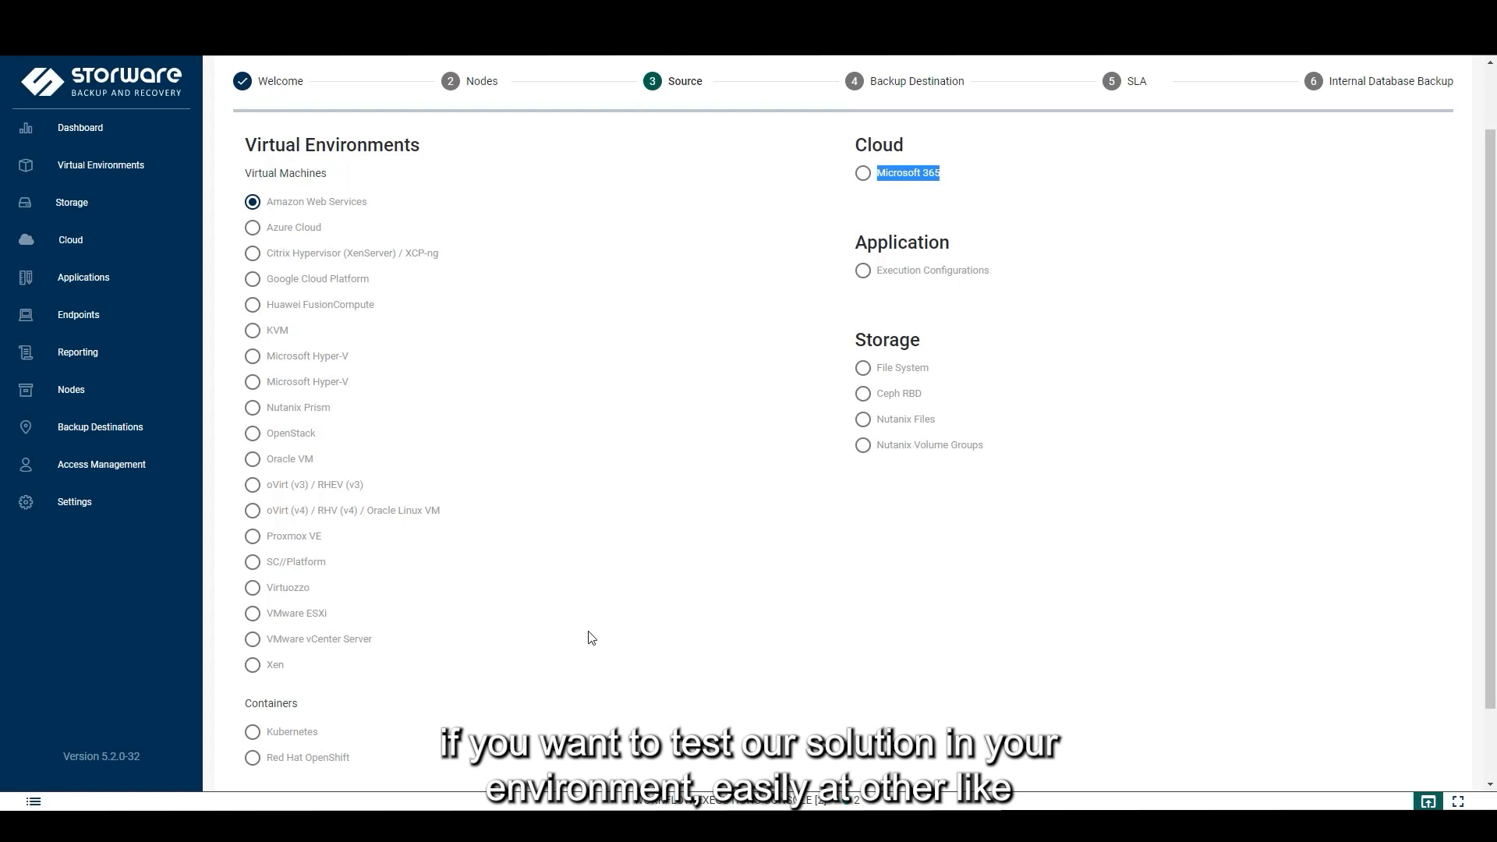
scroll(538, 381, "down", 1)
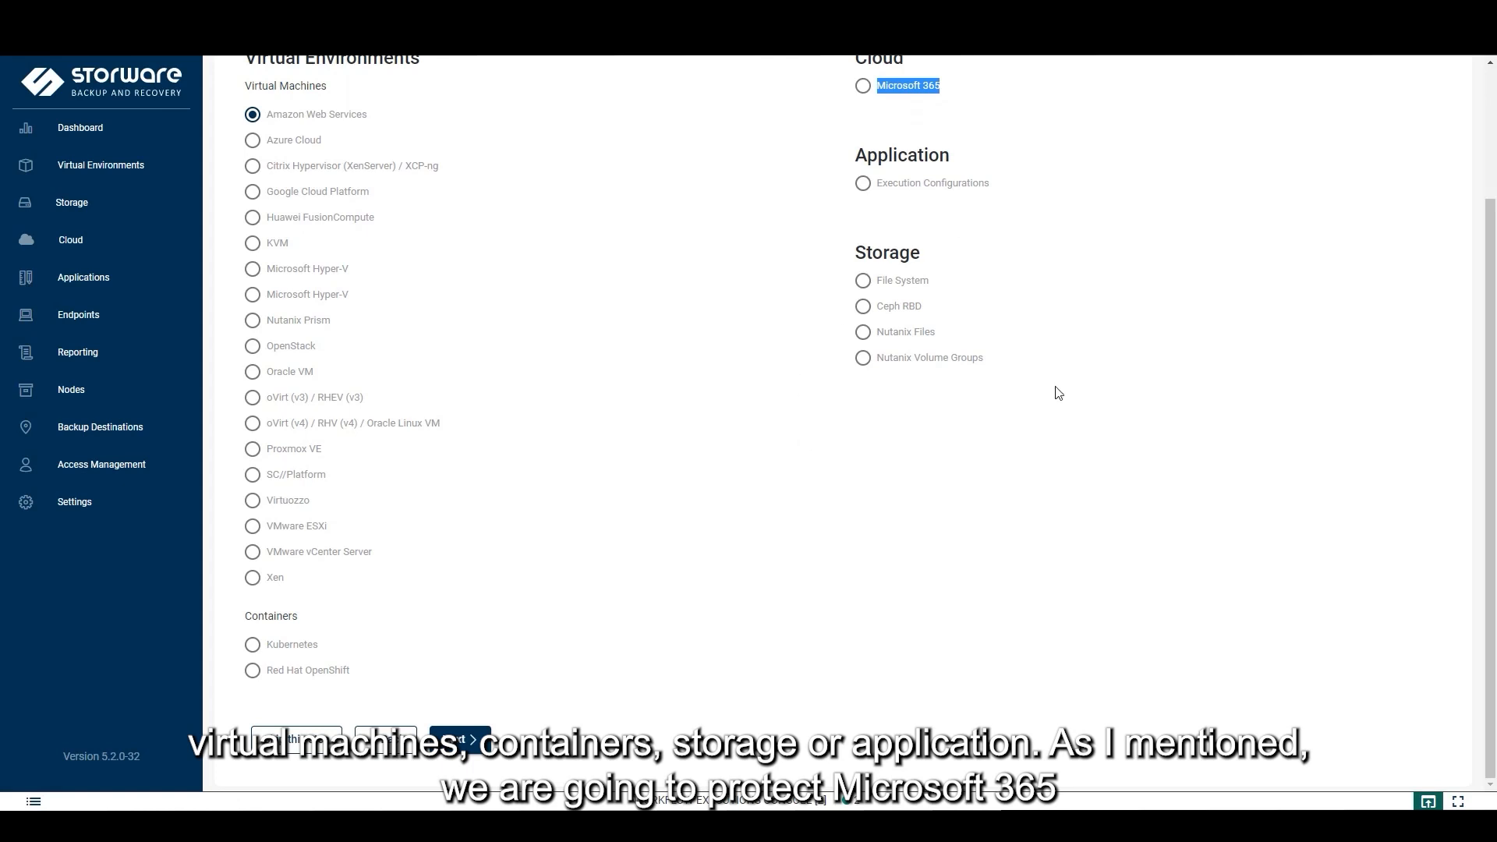
scroll(855, 284, "up", 2)
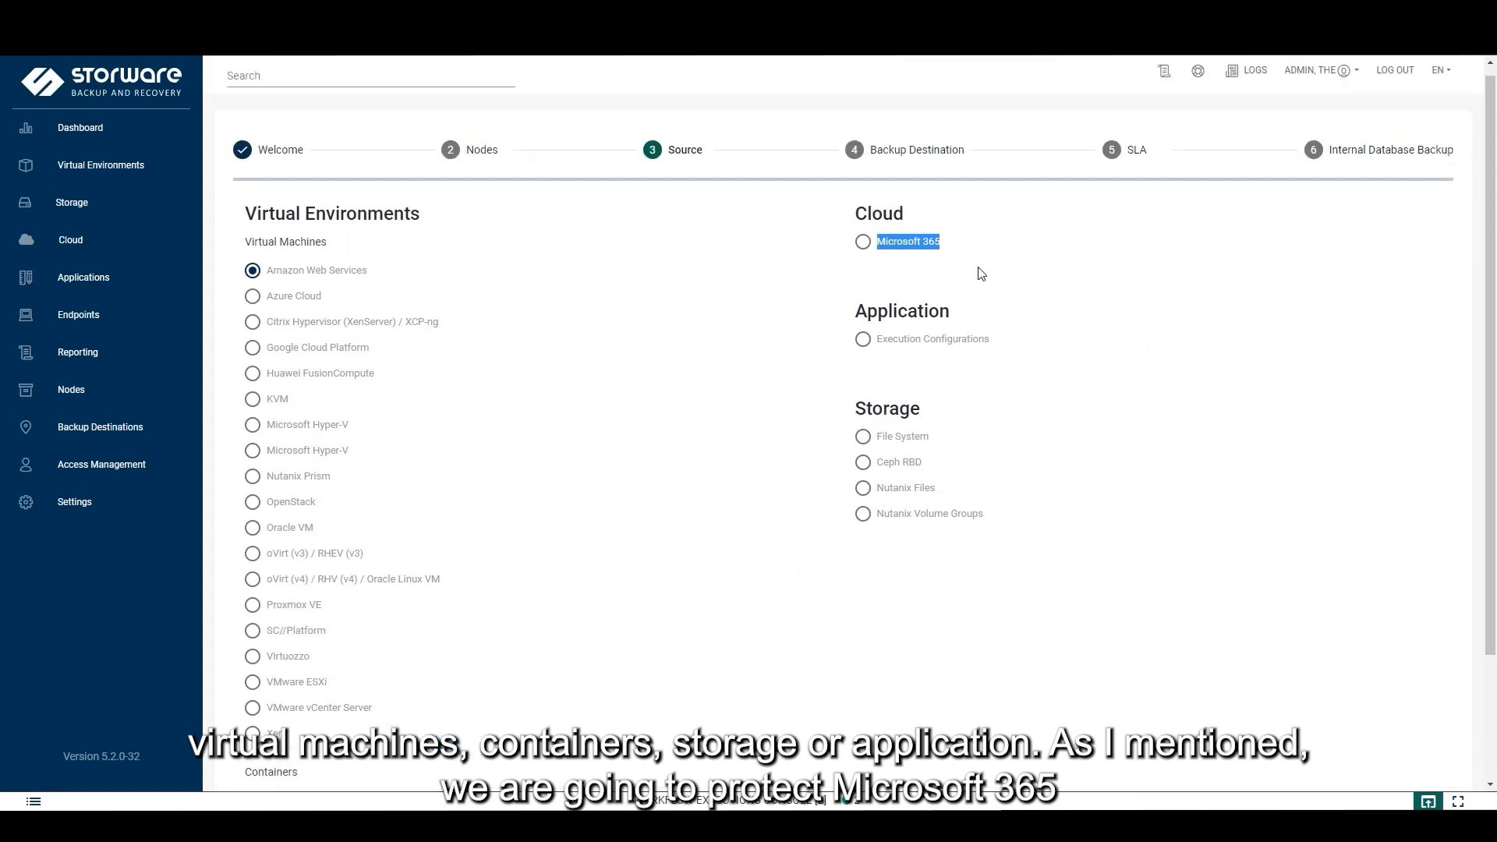
left_click(863, 243)
scroll(741, 377, "down", 2)
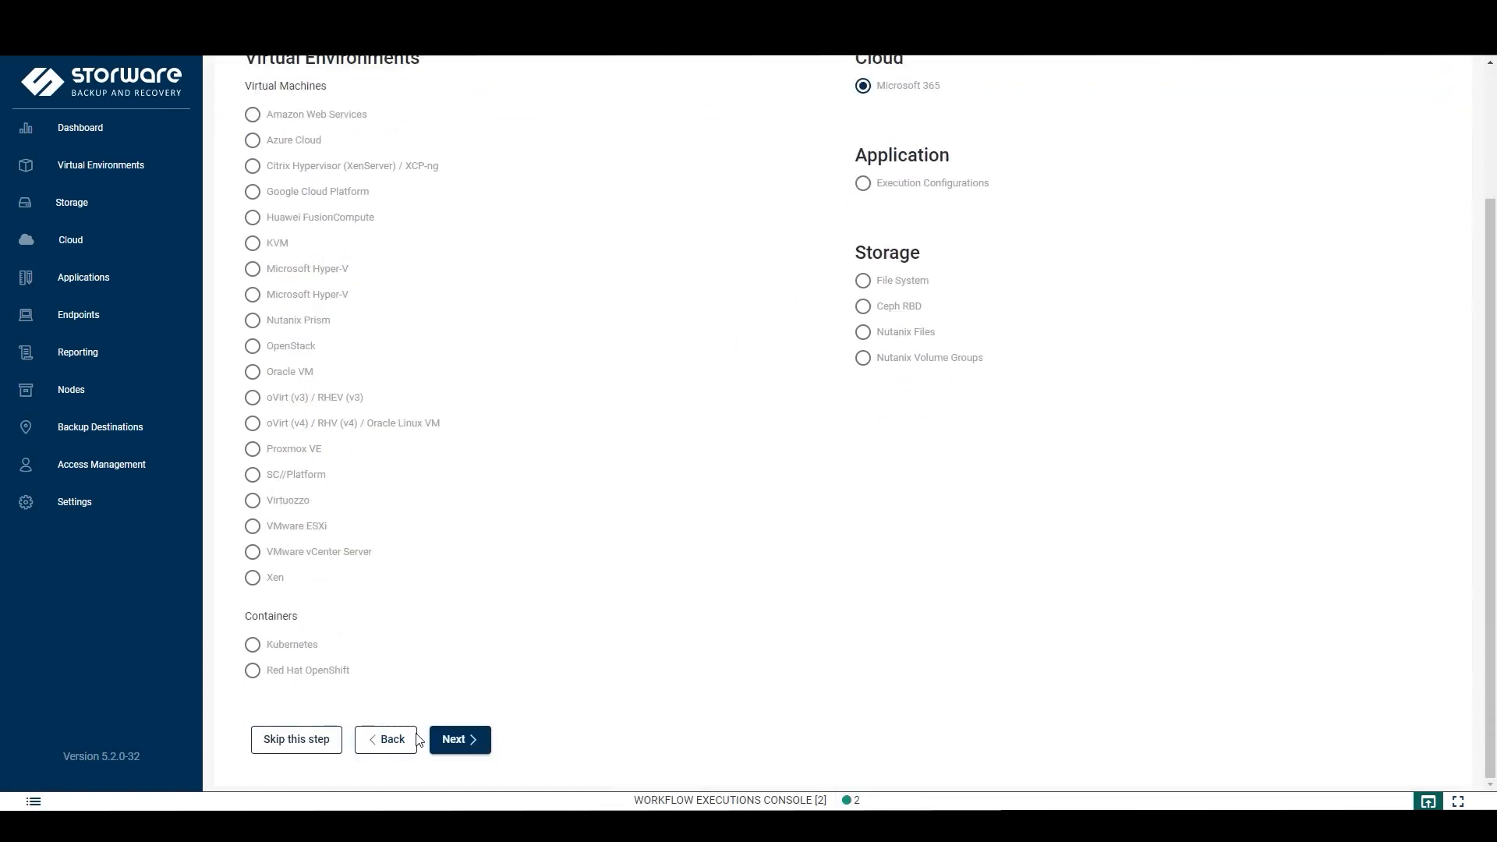
left_click(484, 742)
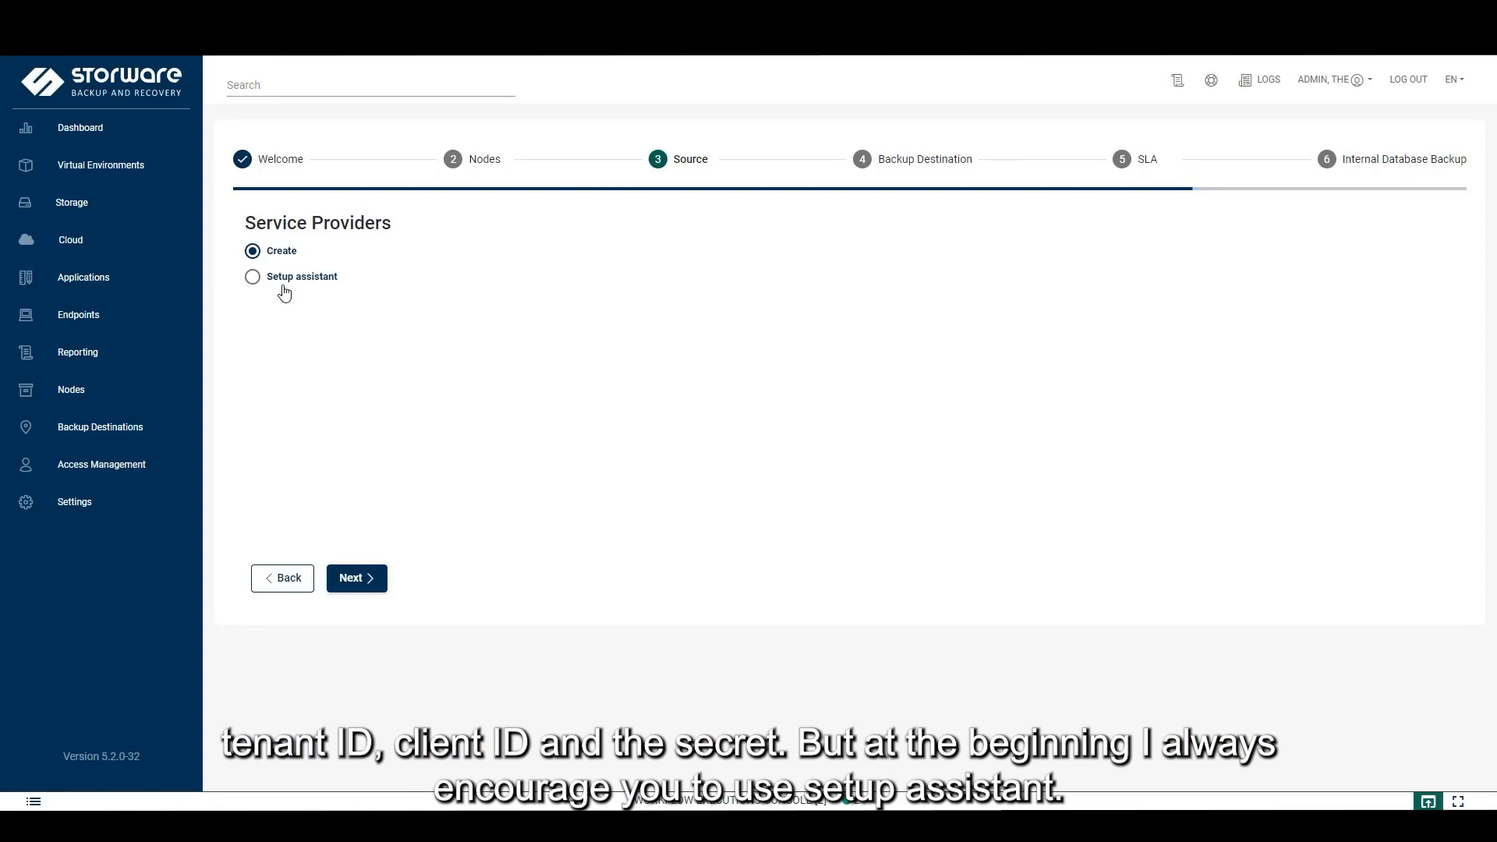
Choose the Setup assistant and advance to the device login instructions
left_click(310, 280)
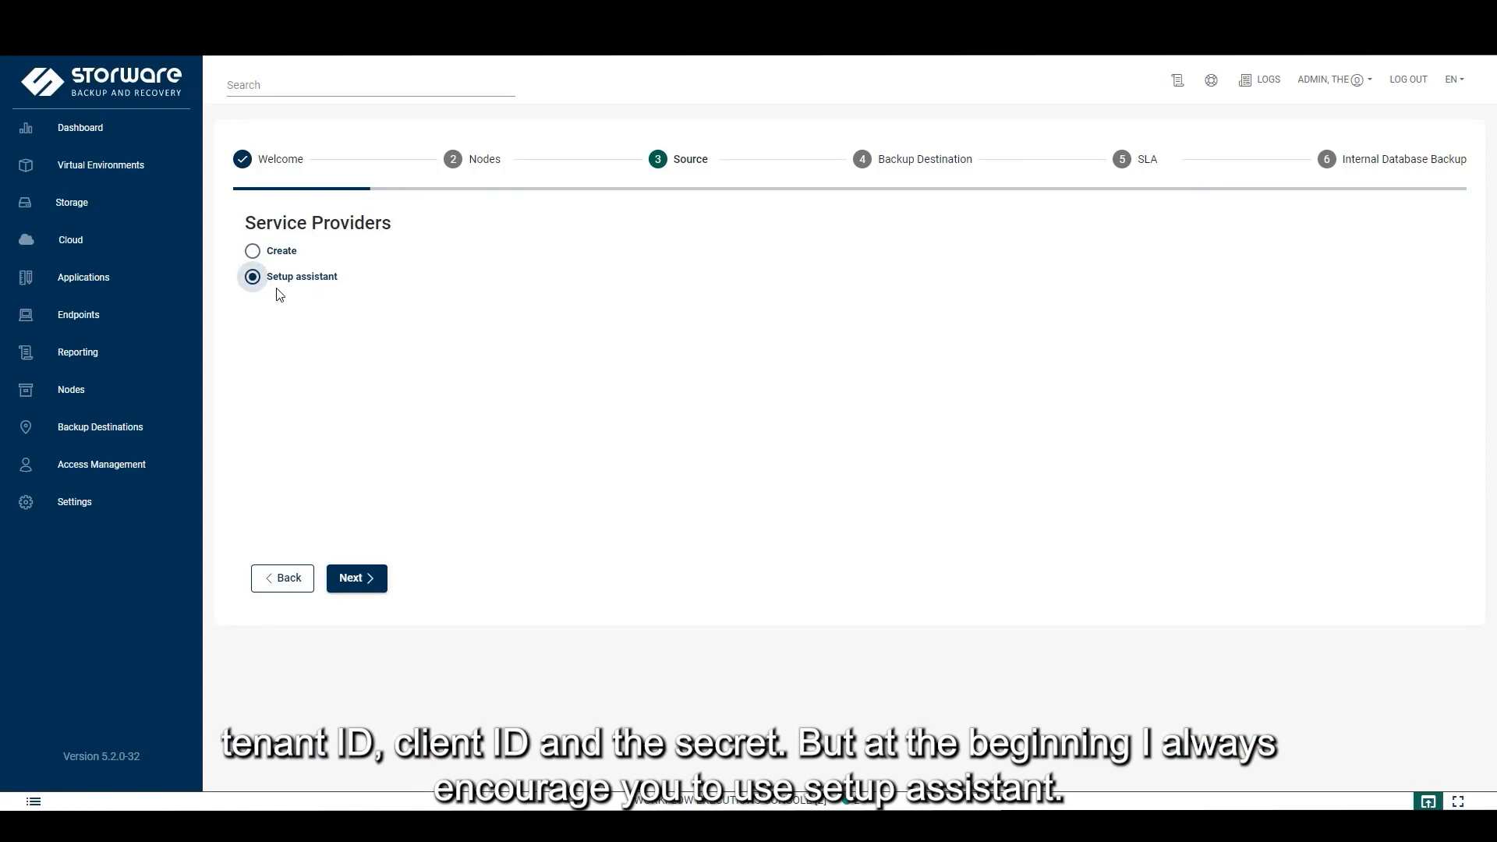
left_click(383, 587)
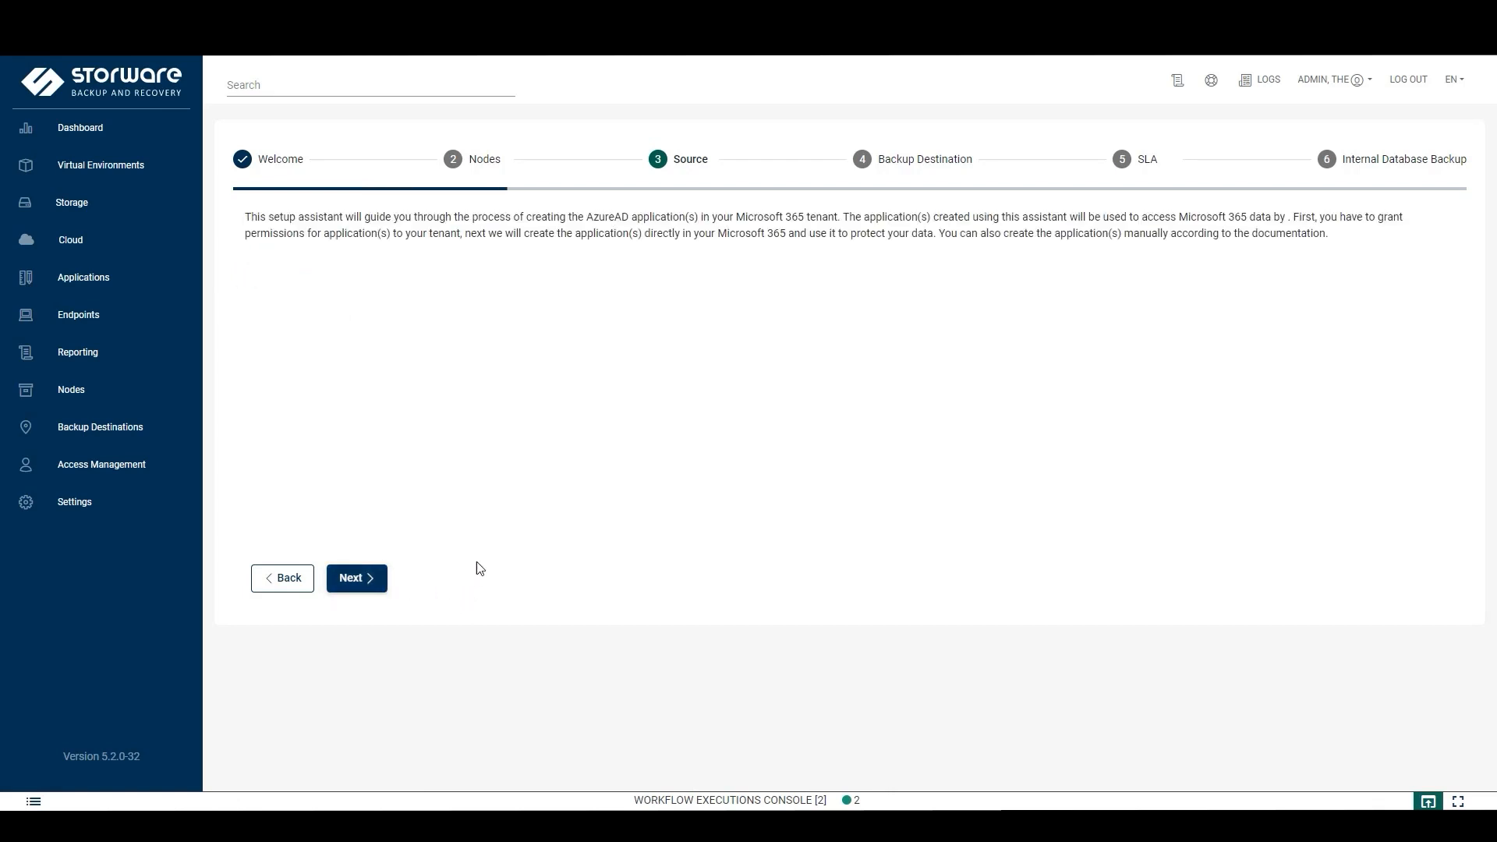
left_click(381, 586)
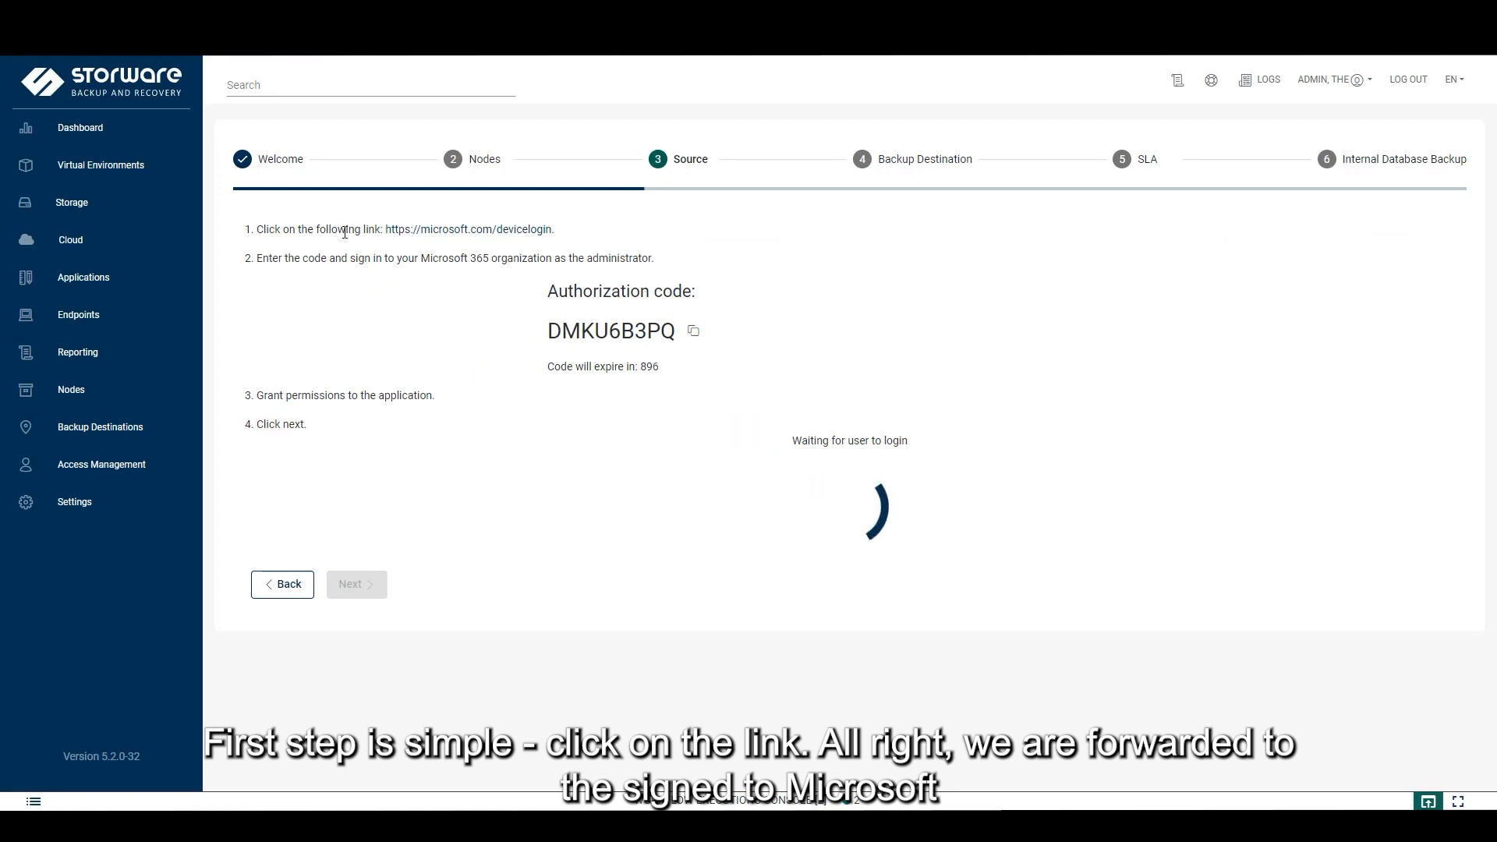
Open microsoft.com/devicelogin and copy the authorization code into the Code field's paste menu
left_click(484, 232)
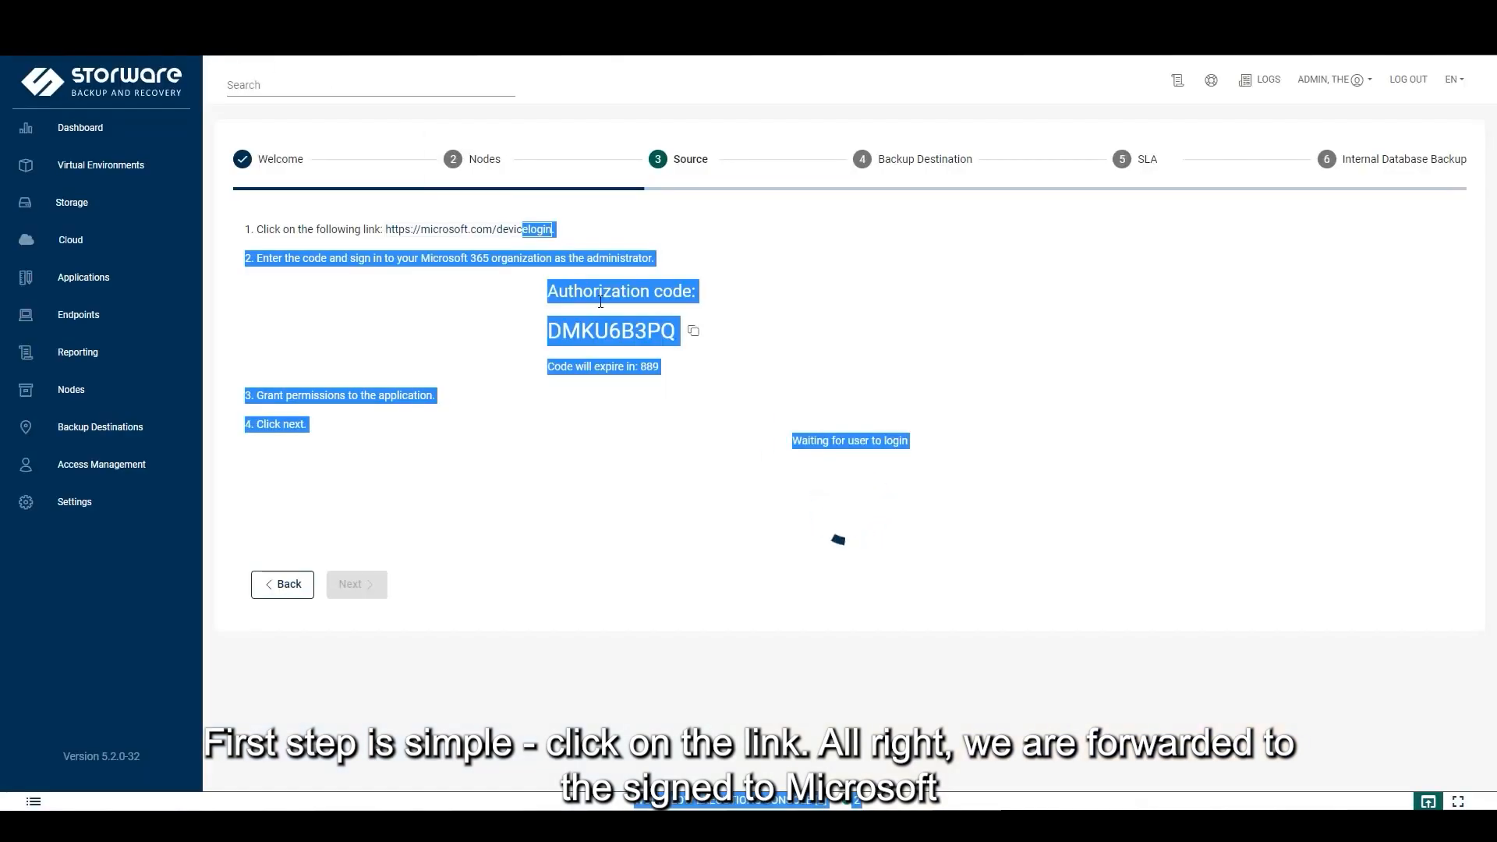
left_click(490, 315)
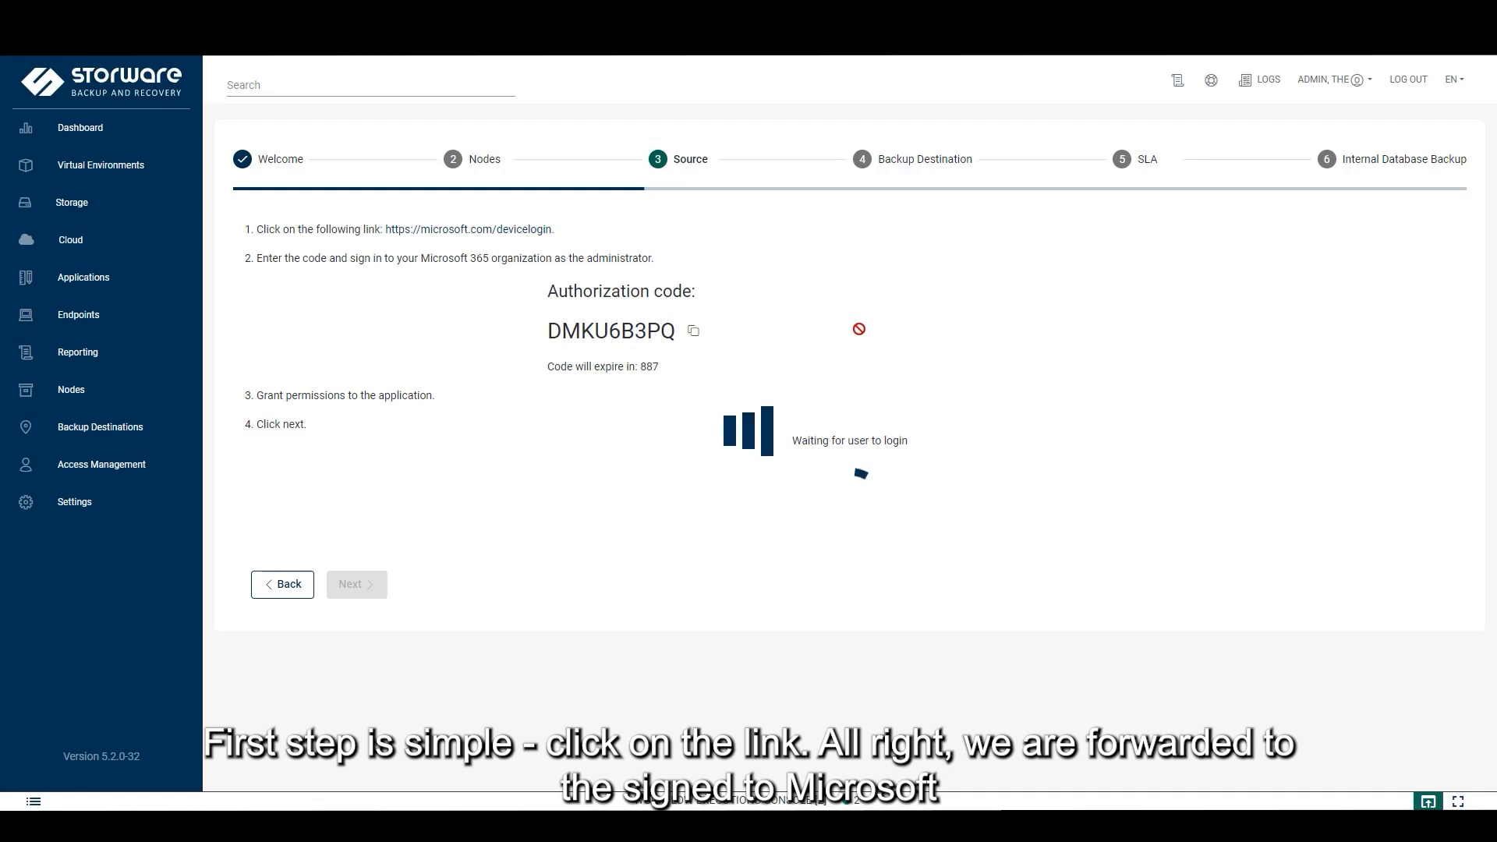
left_click(695, 333)
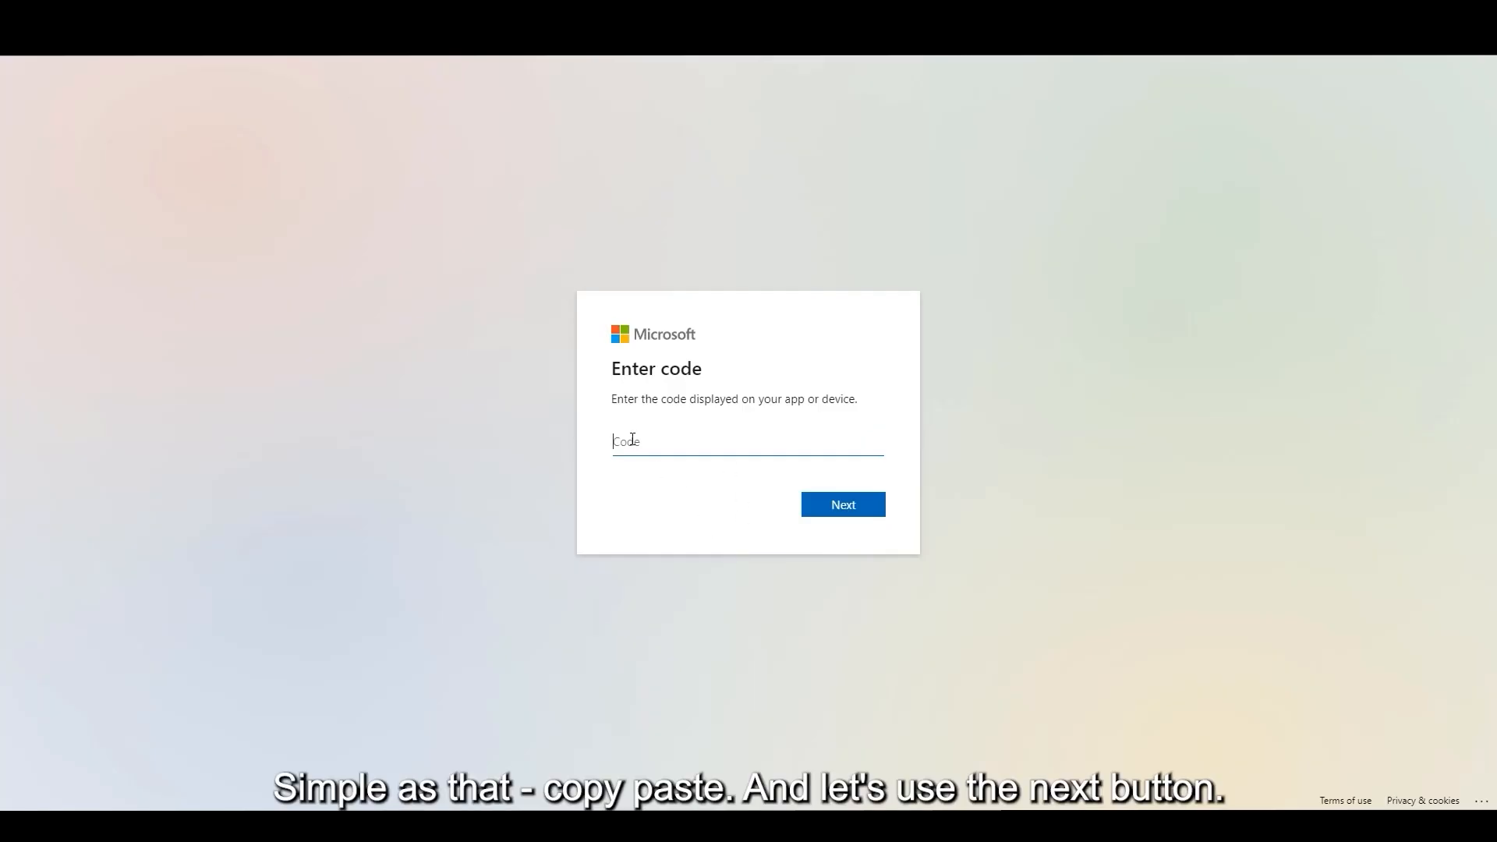
right_click(633, 441)
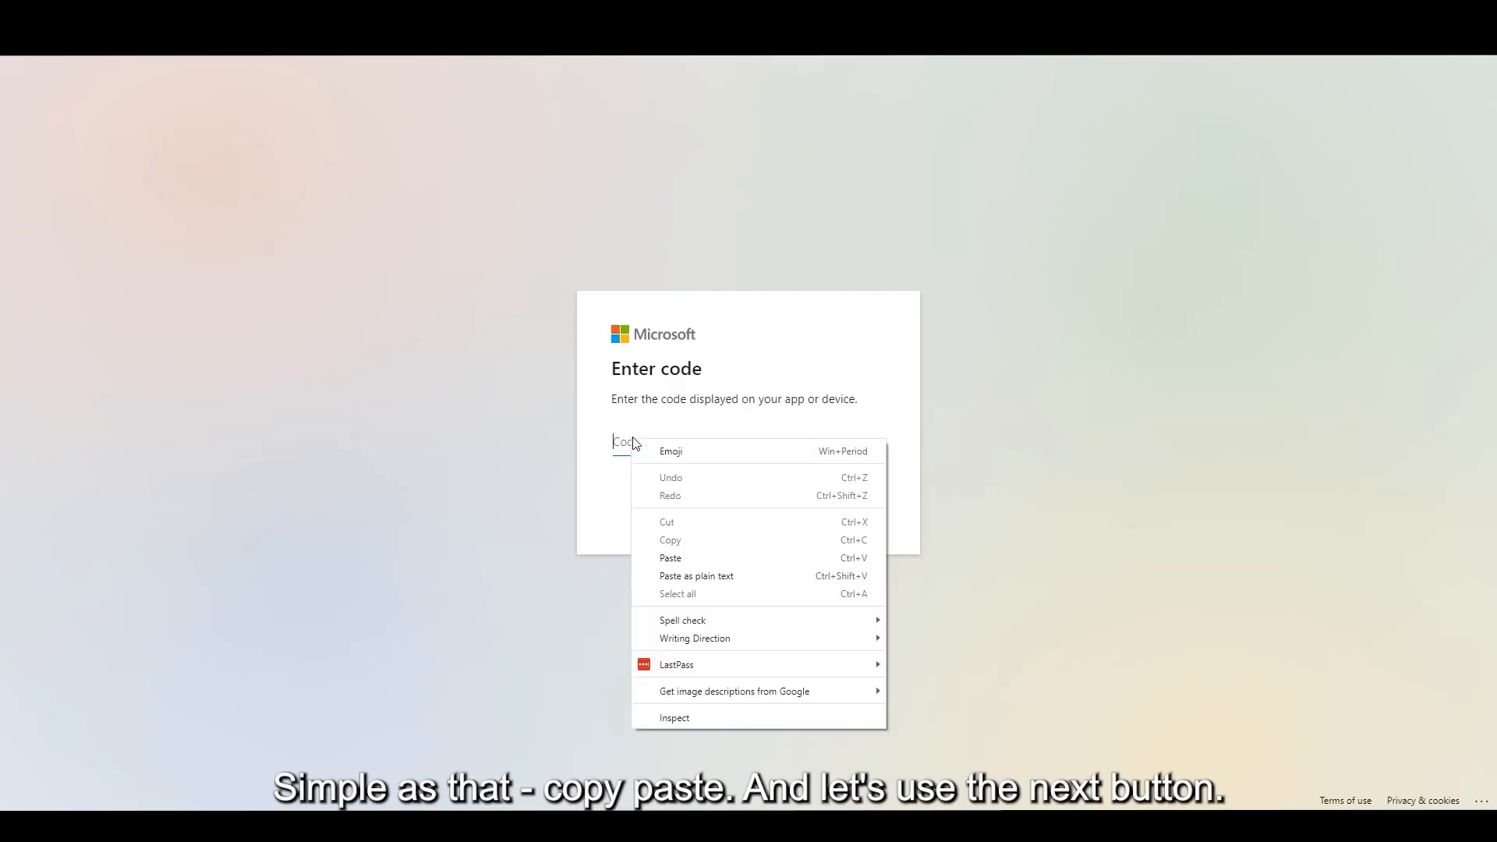
Paste the authorization code, sign in with the tenant admin account, approve Storware, and close the tab
left_click(680, 558)
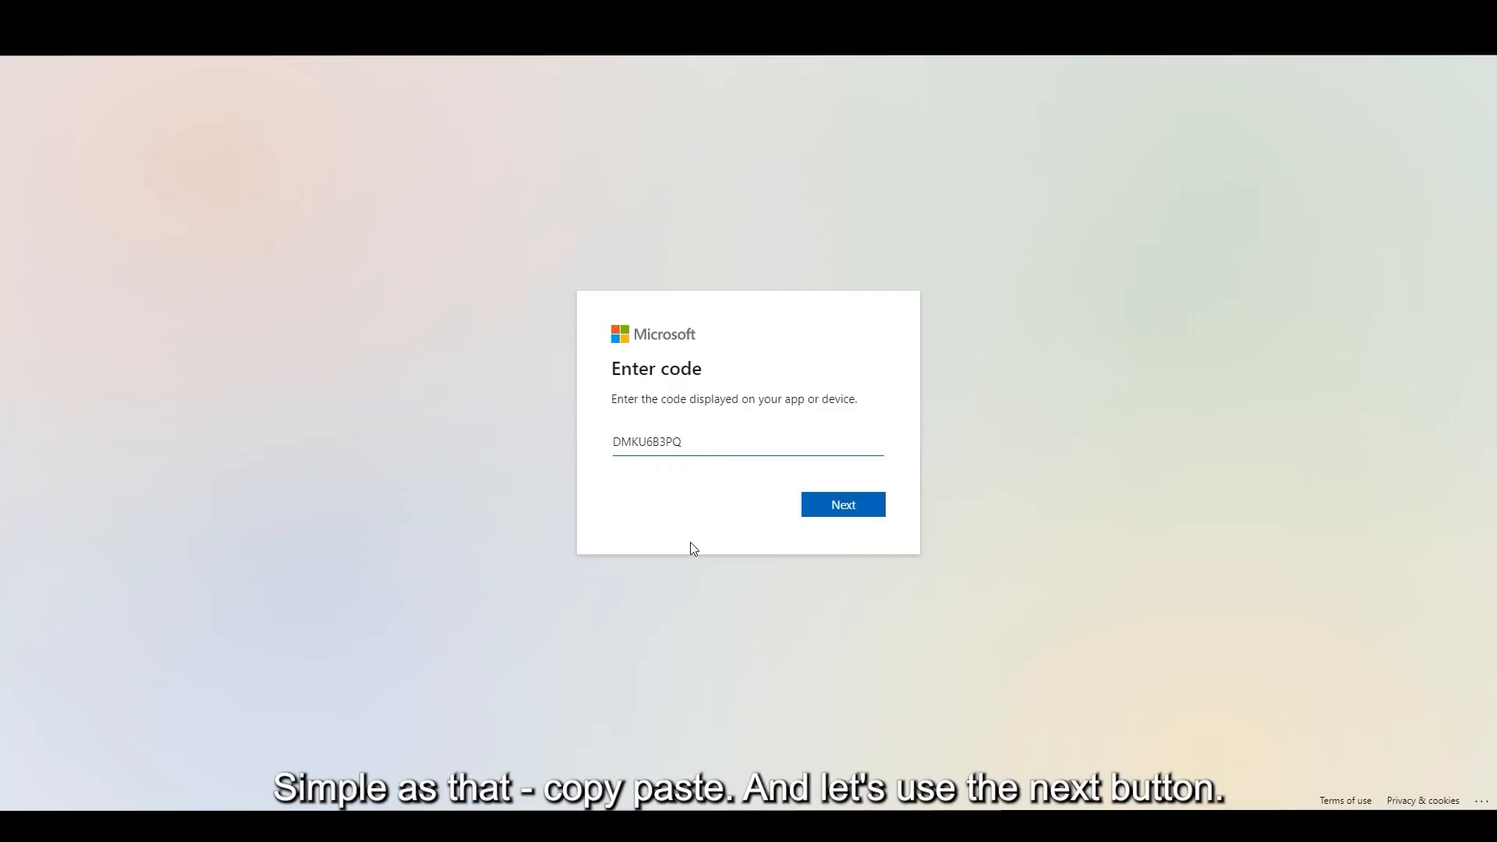
left_click(857, 511)
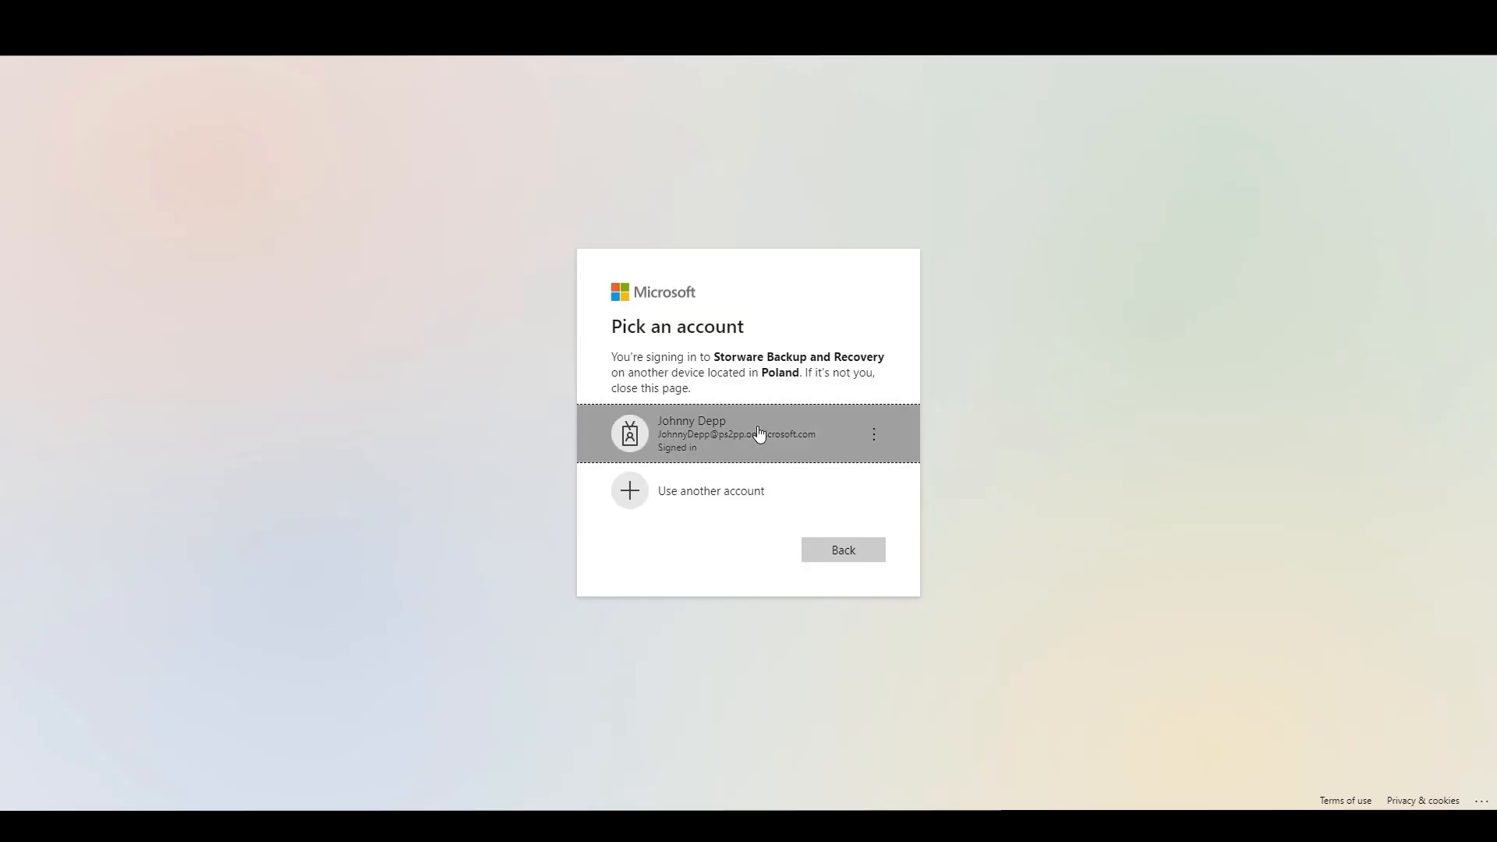
left_click(758, 433)
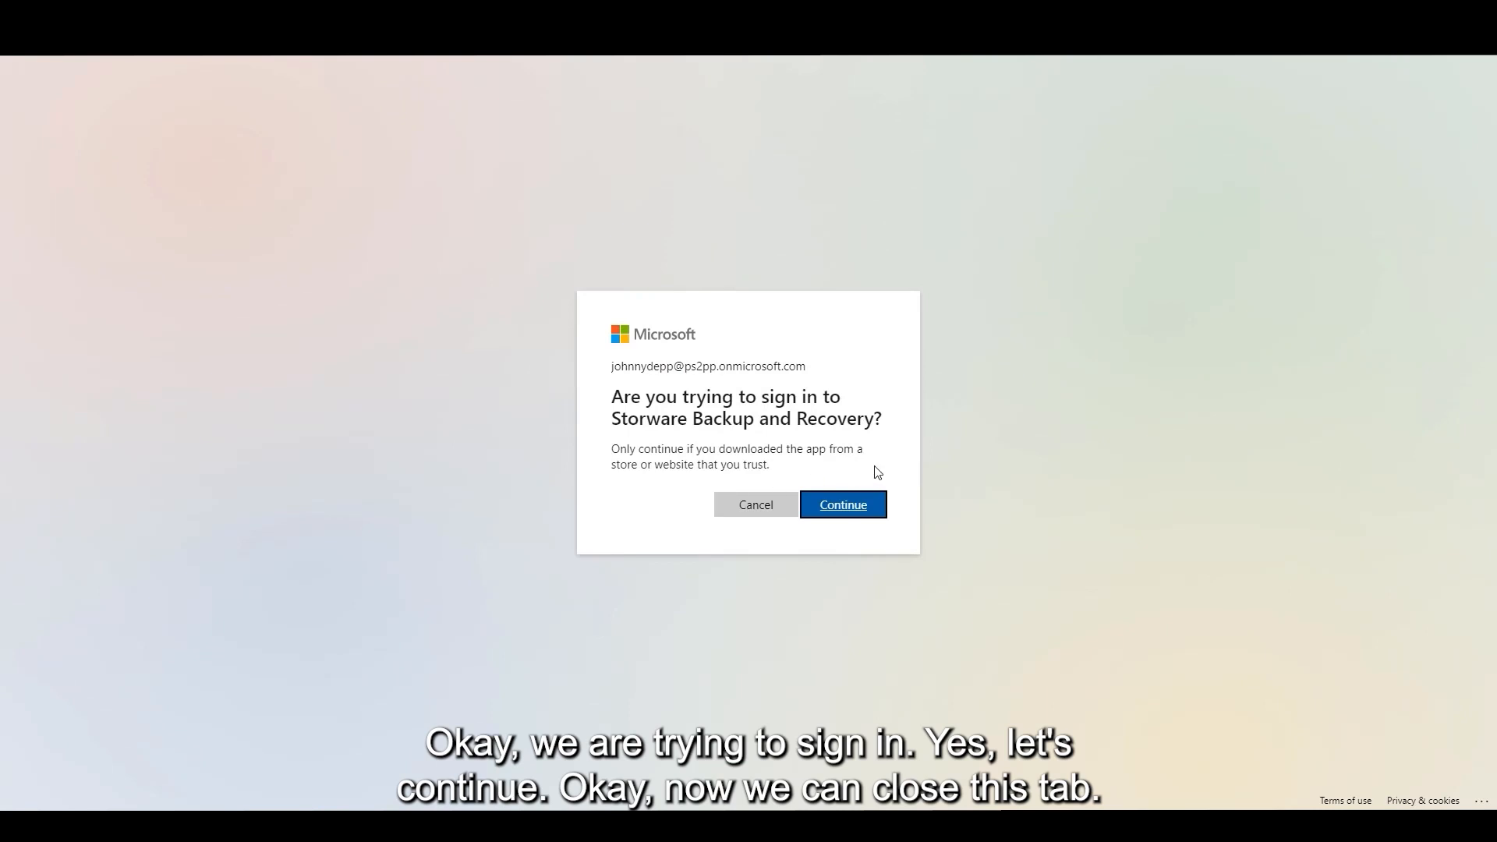
left_click(868, 511)
left_click(870, 517)
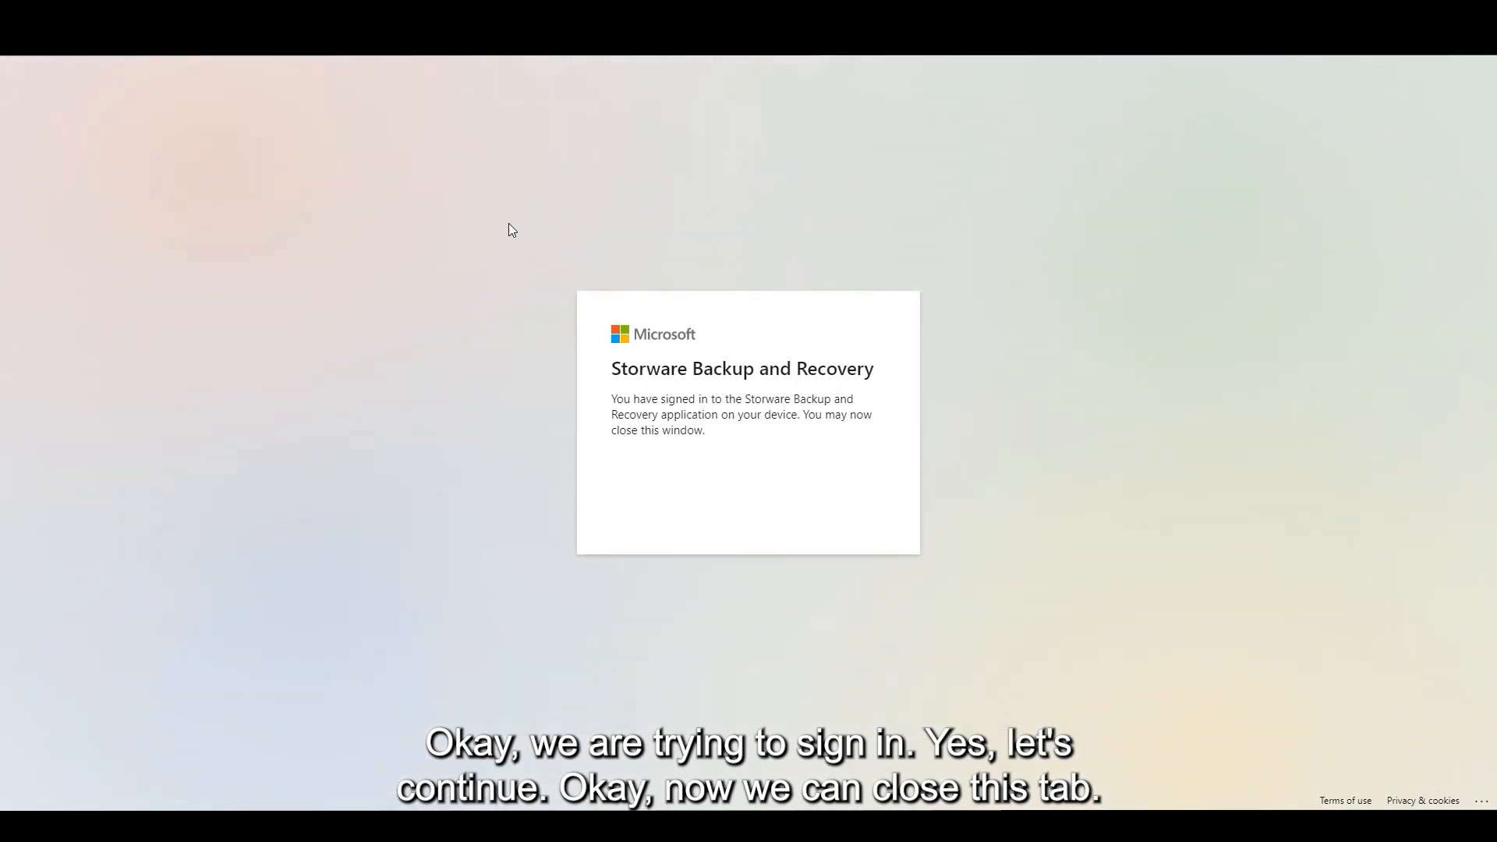
key("ctrl+w")
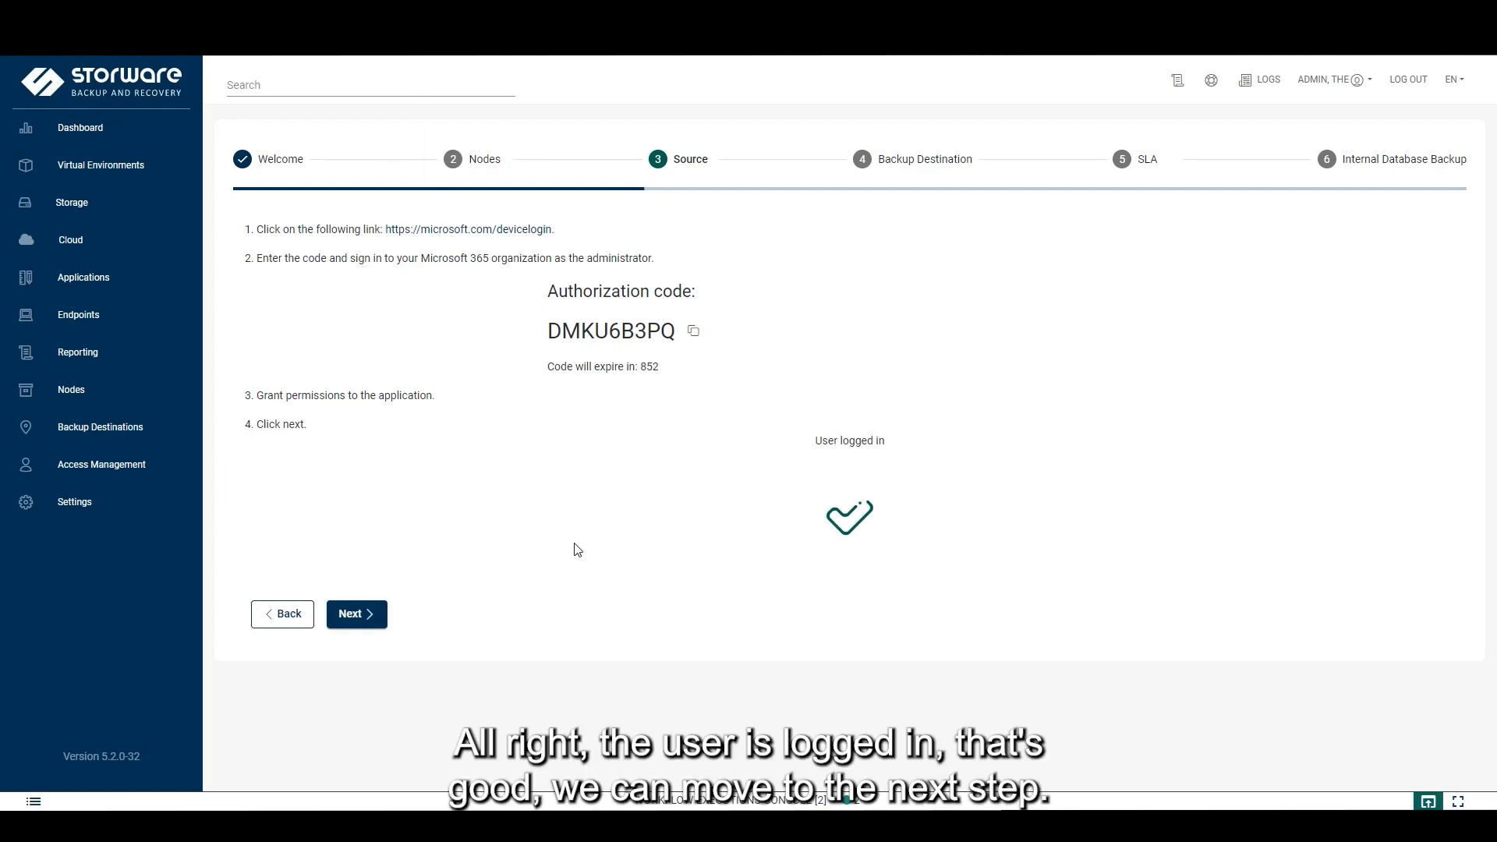
Continue past 'User logged in' to the AzureAD application count page
left_click(374, 621)
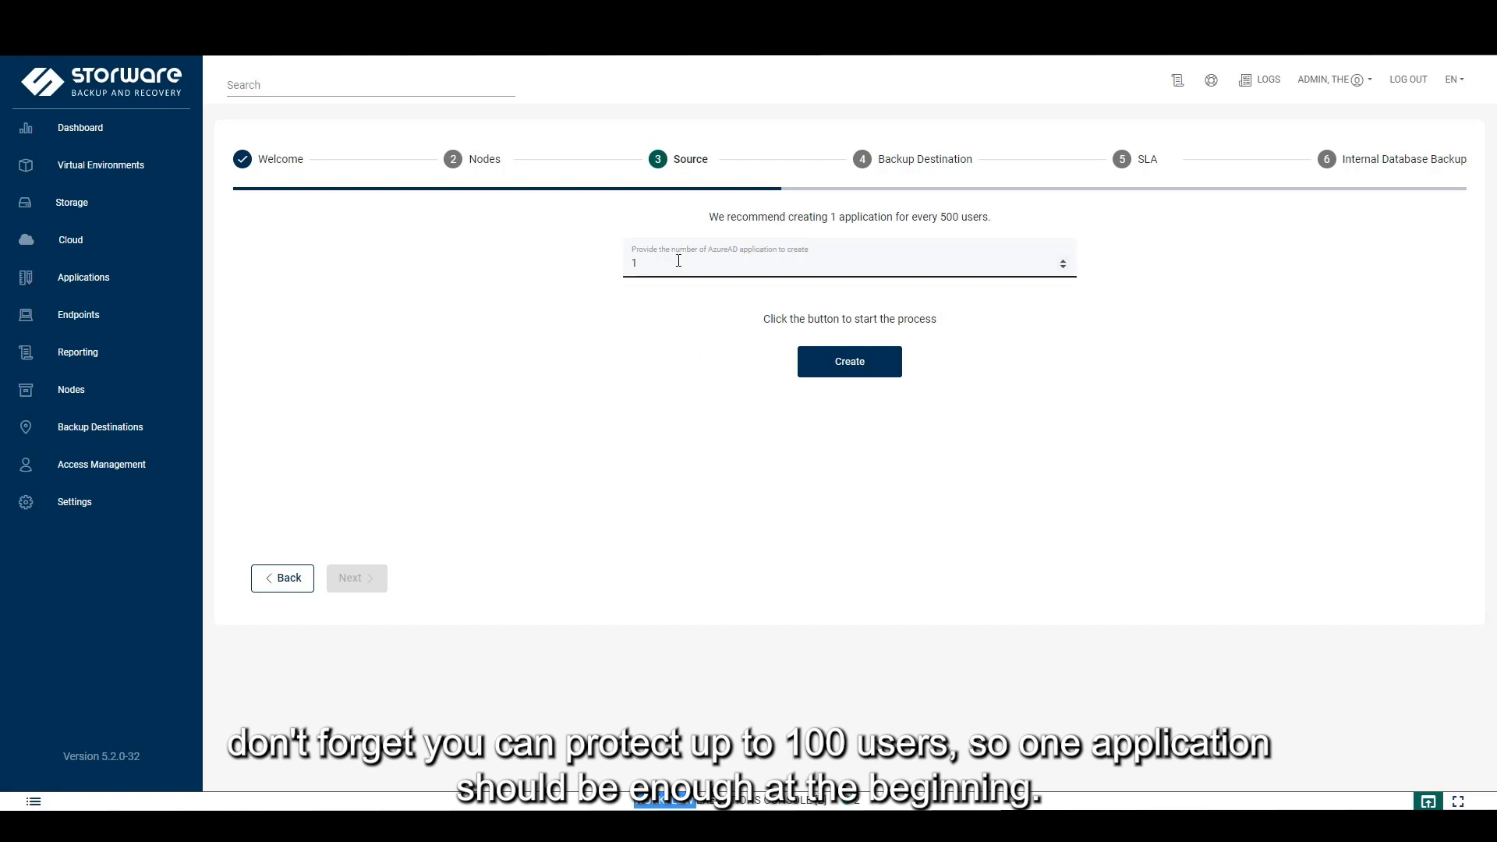
Create the one AzureAD application and proceed to the SharePoint Online permission instructions
left_click(877, 371)
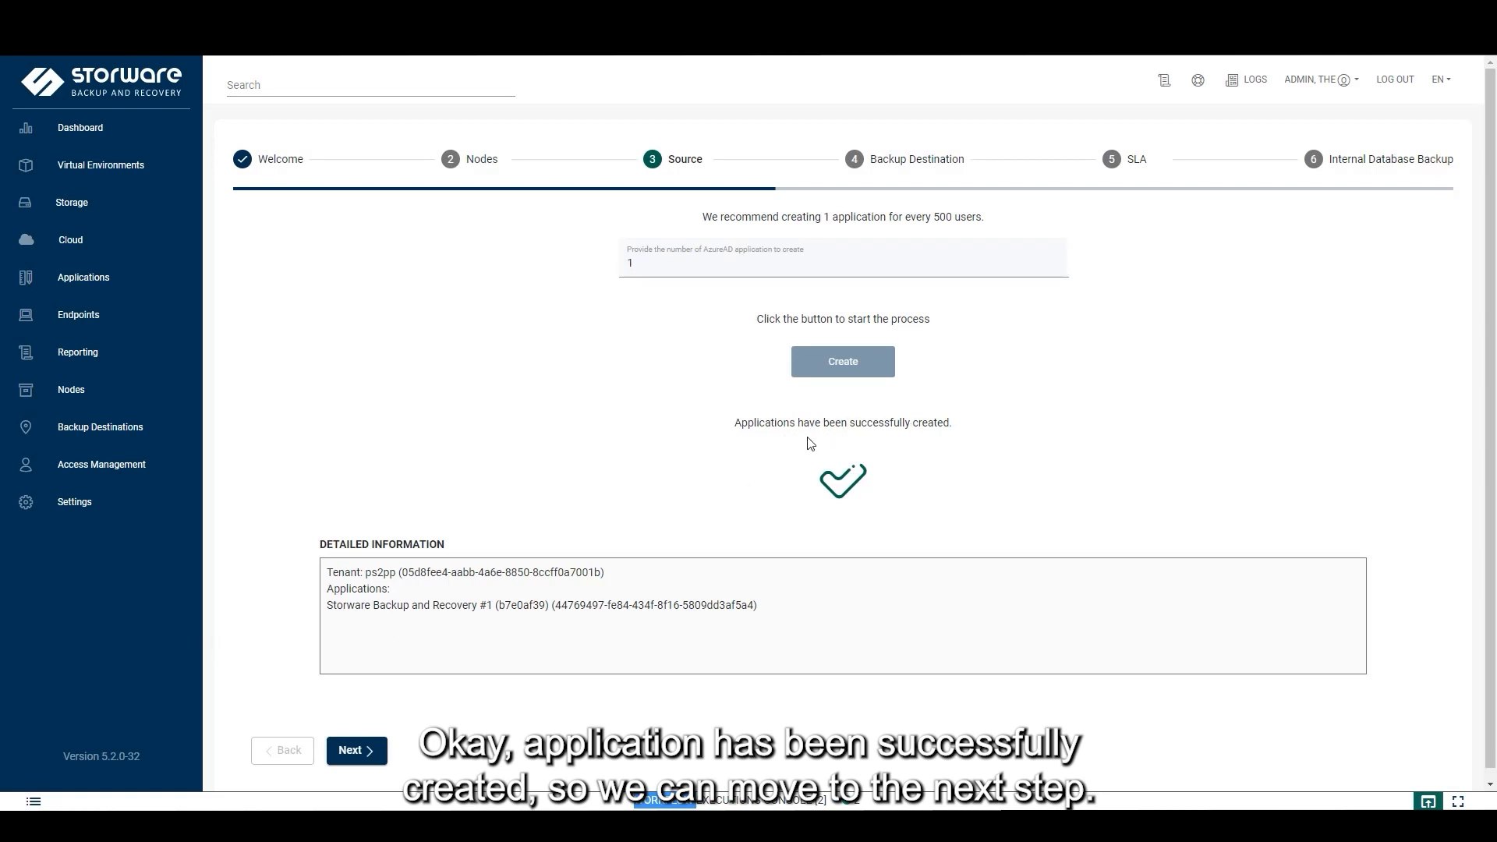
scroll(701, 518, "down", 1)
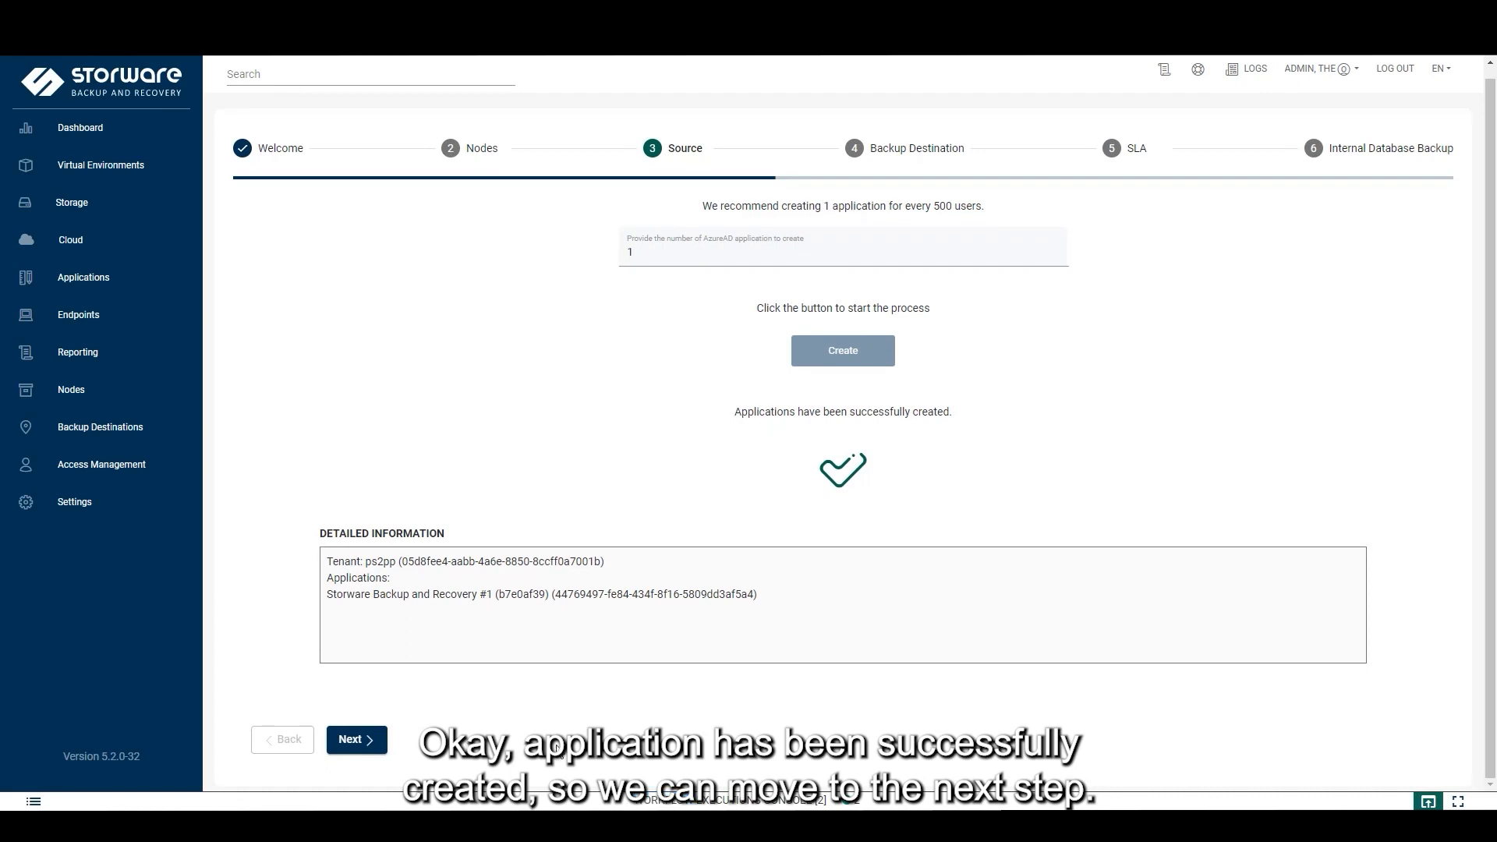
left_click(370, 748)
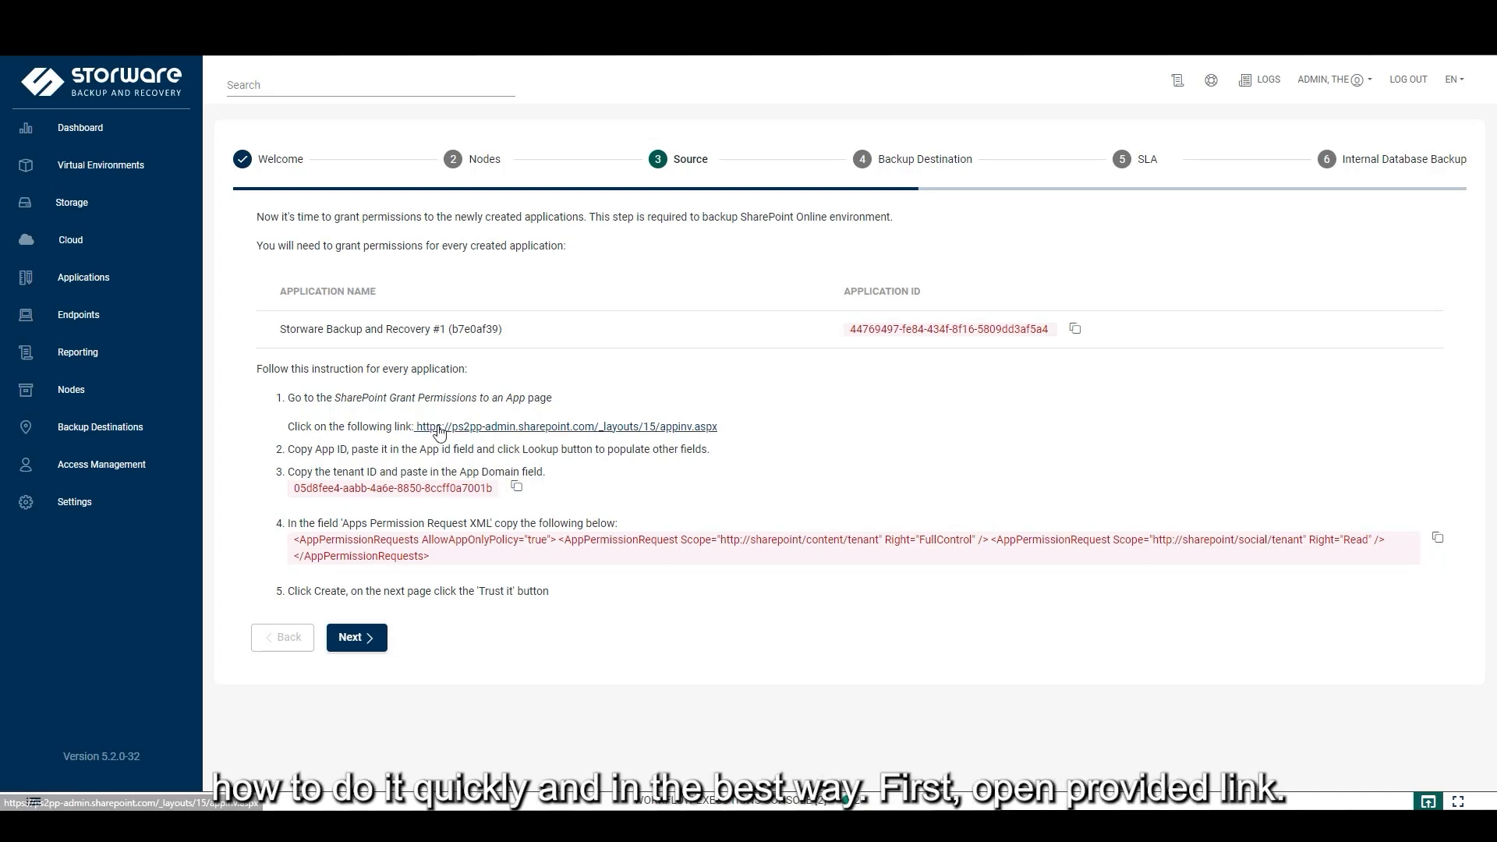
Open the appinv.aspx grant-permissions page and copy the new Application ID
left_click(683, 428)
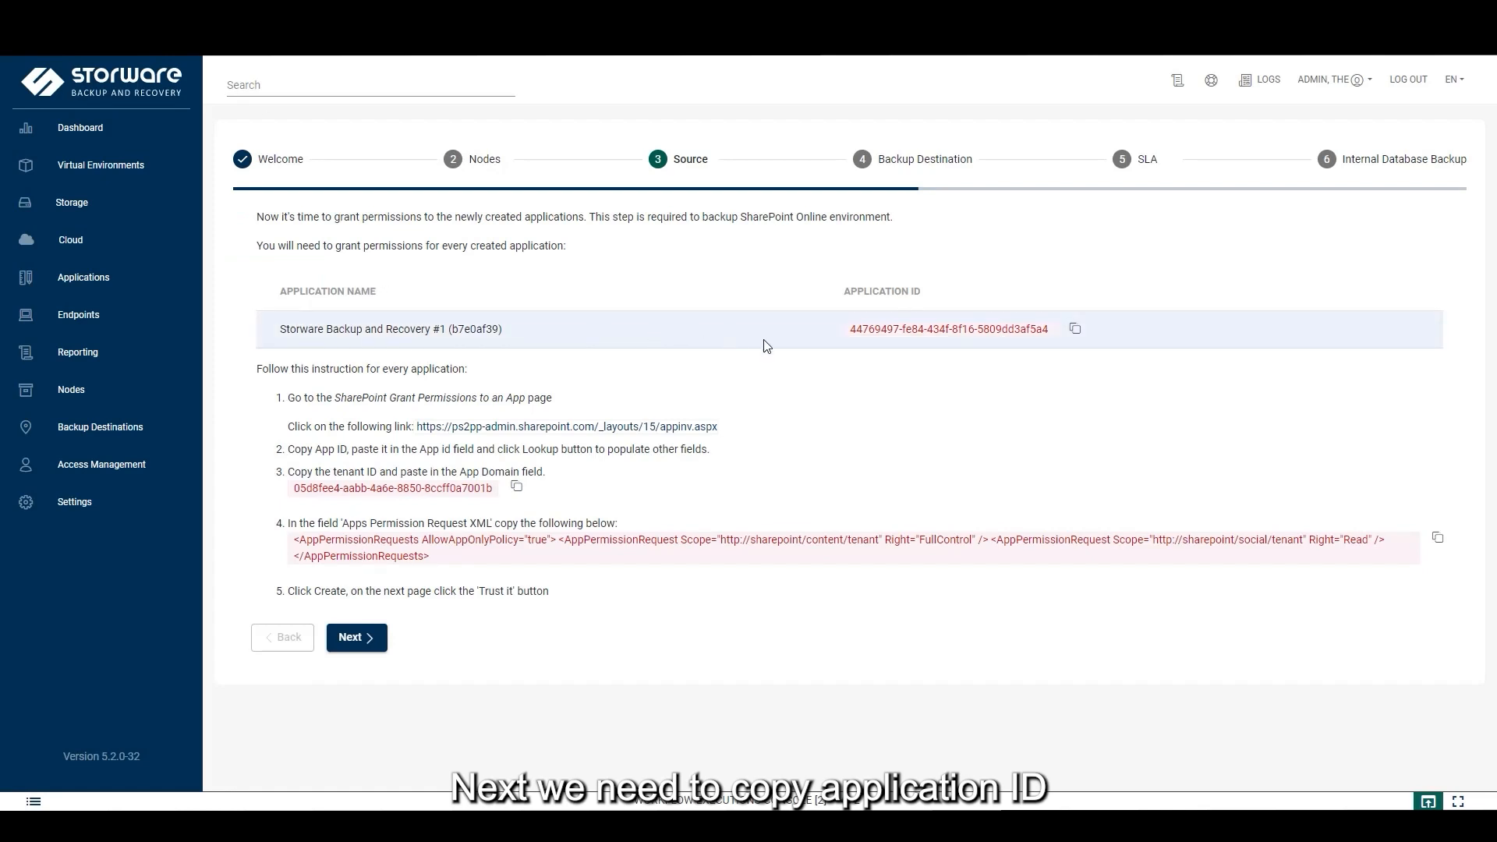
left_click(1076, 331)
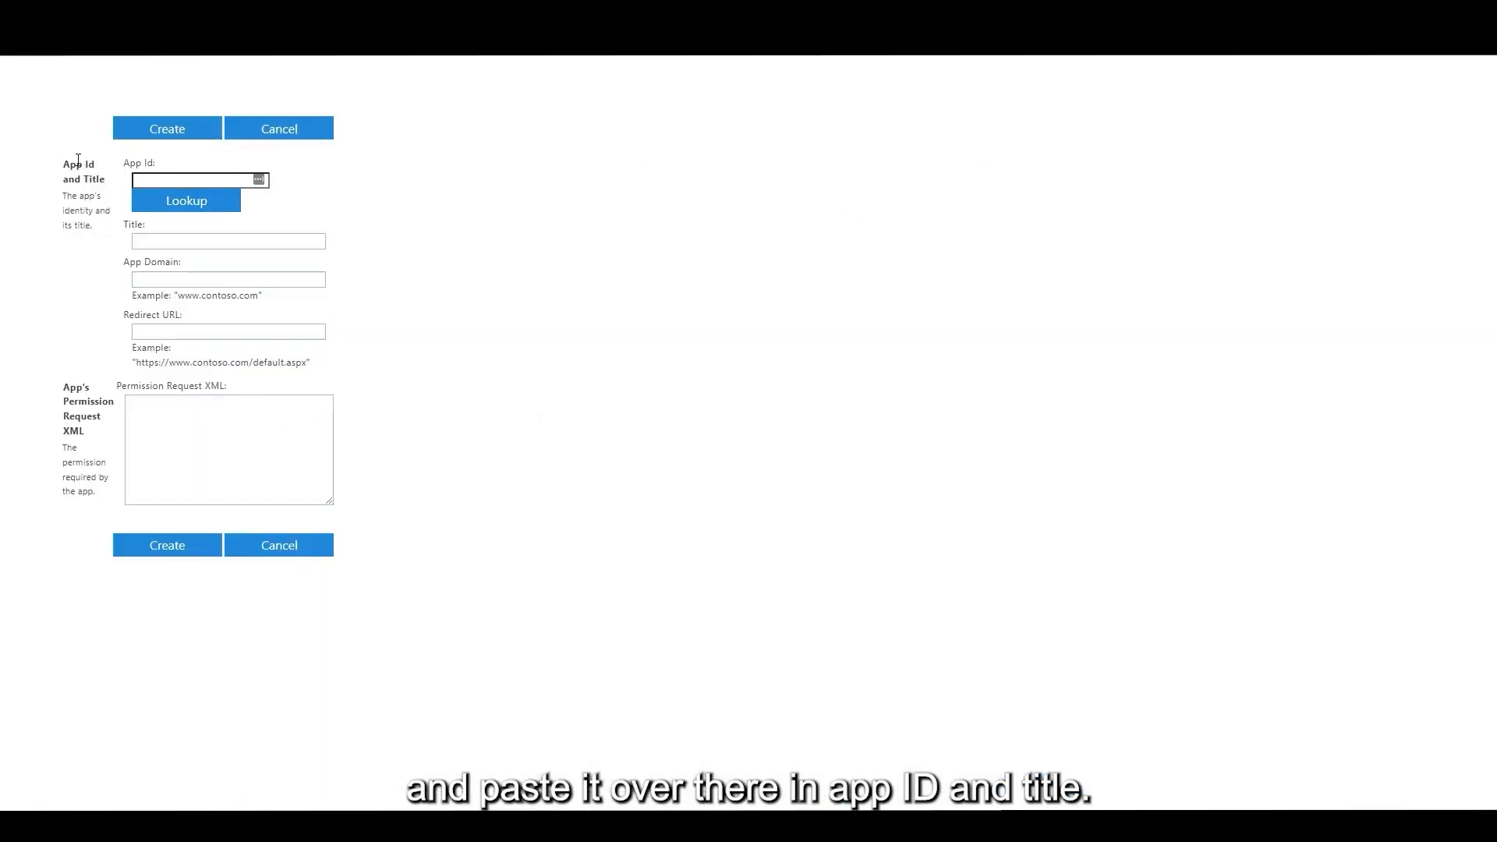
Paste the application ID into App Id and the tenant ID into App Domain
right_click(164, 179)
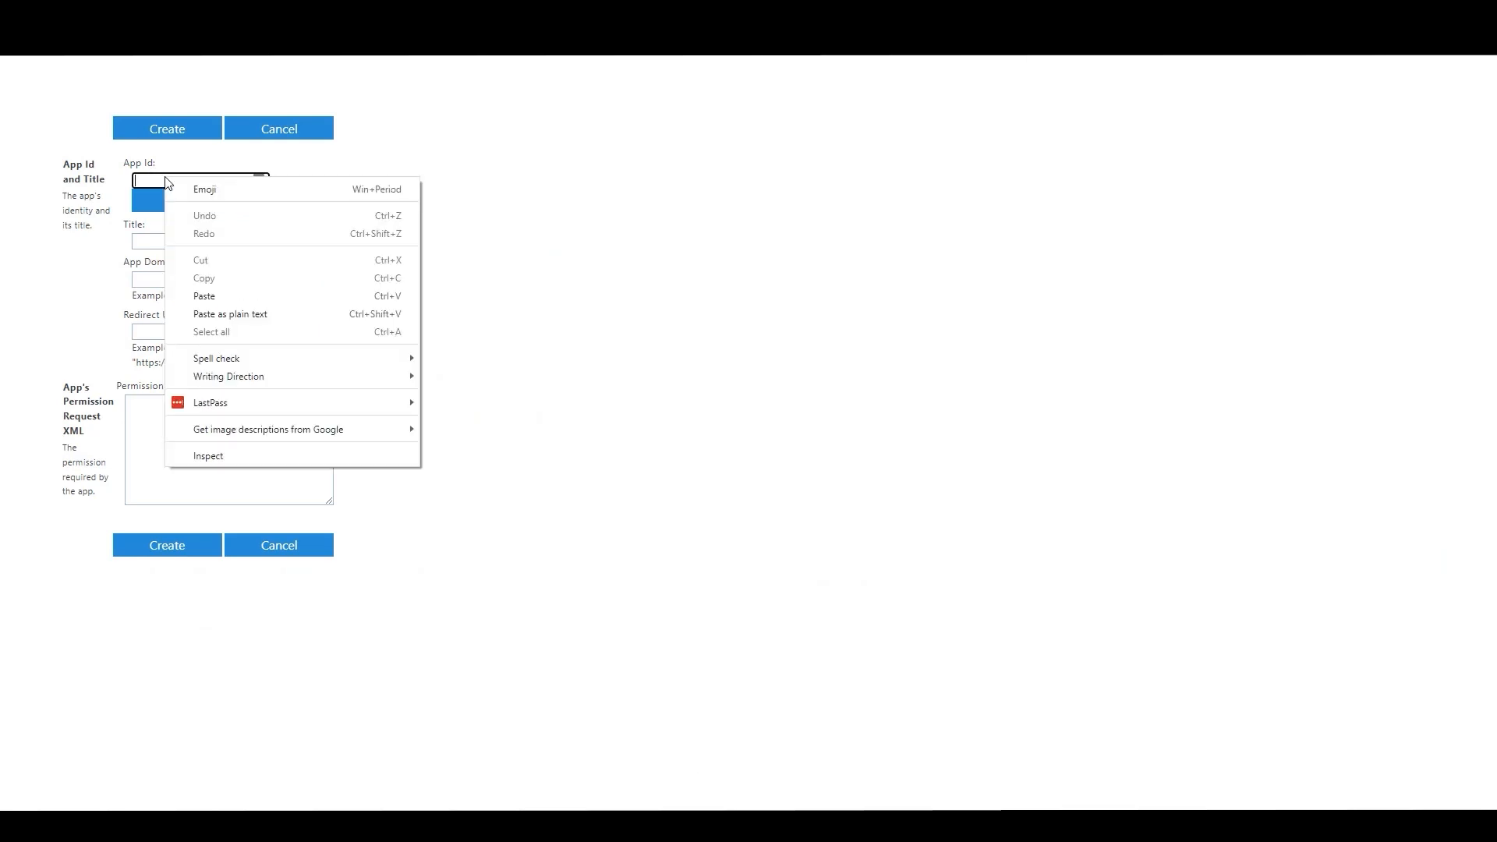
left_click(204, 296)
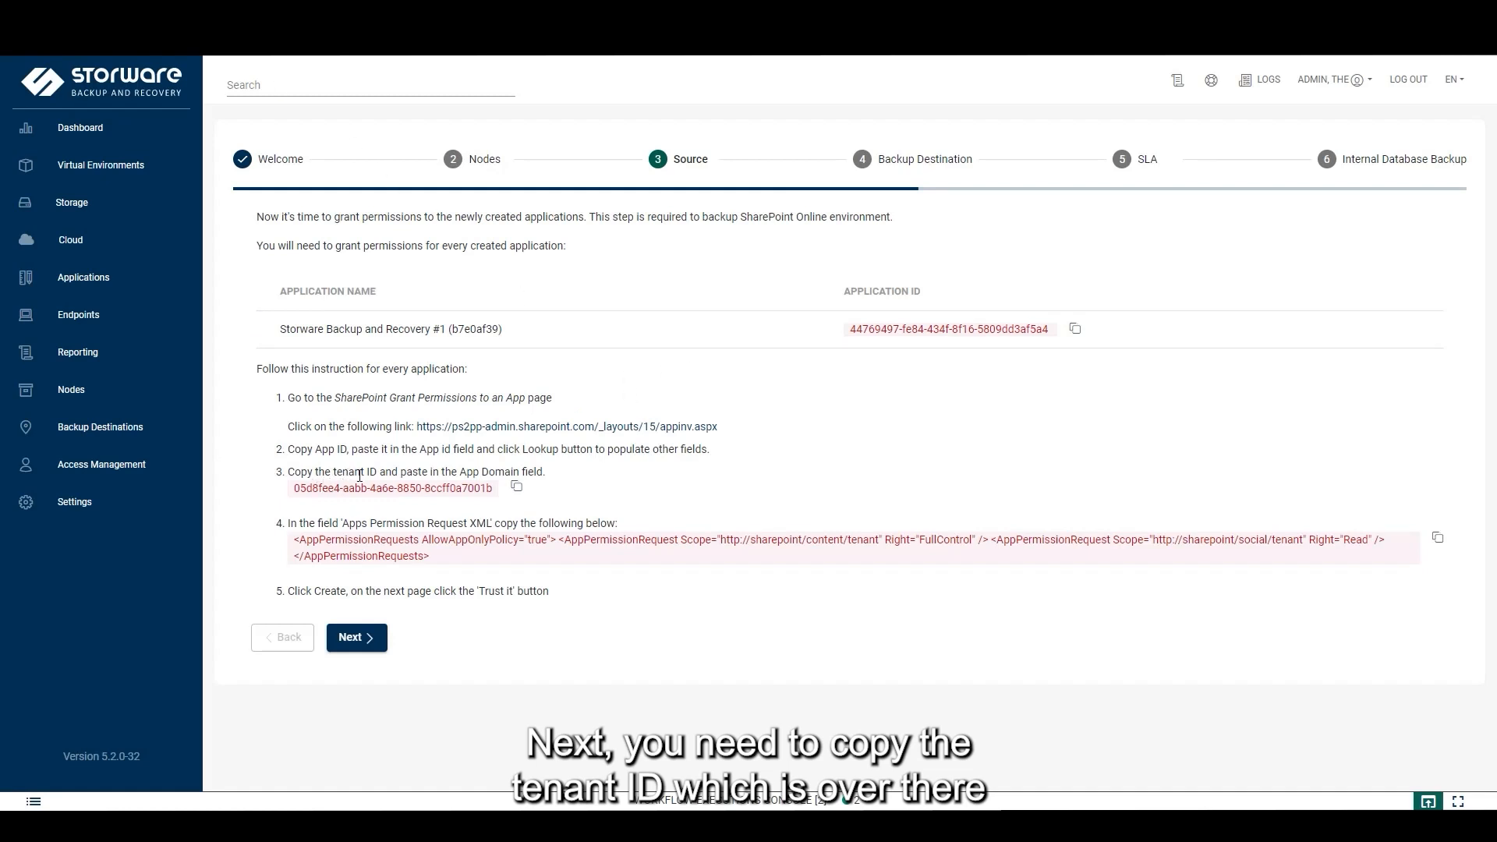
left_click(516, 488)
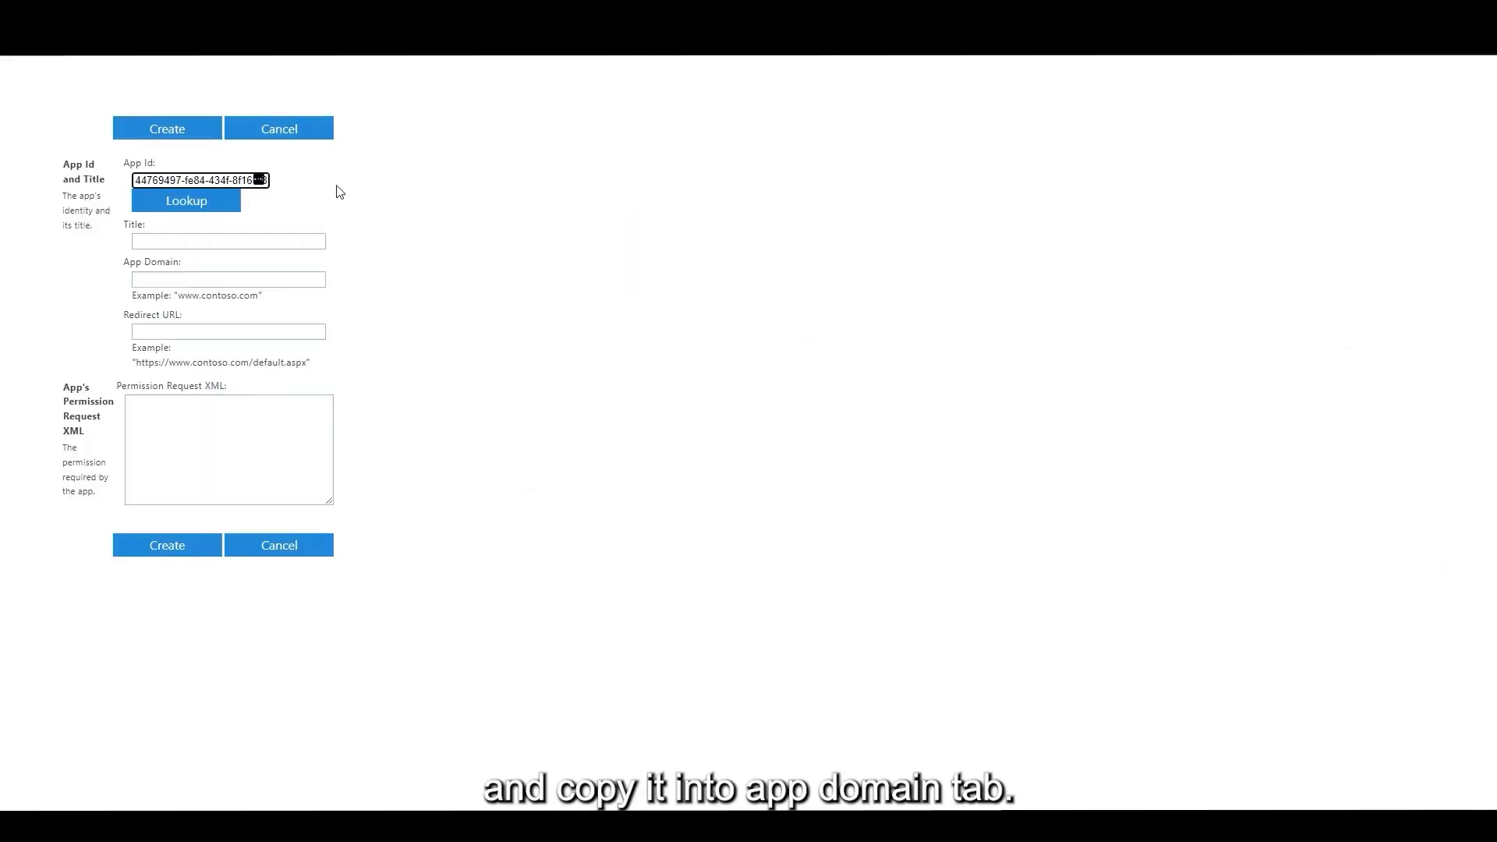
left_click(153, 281)
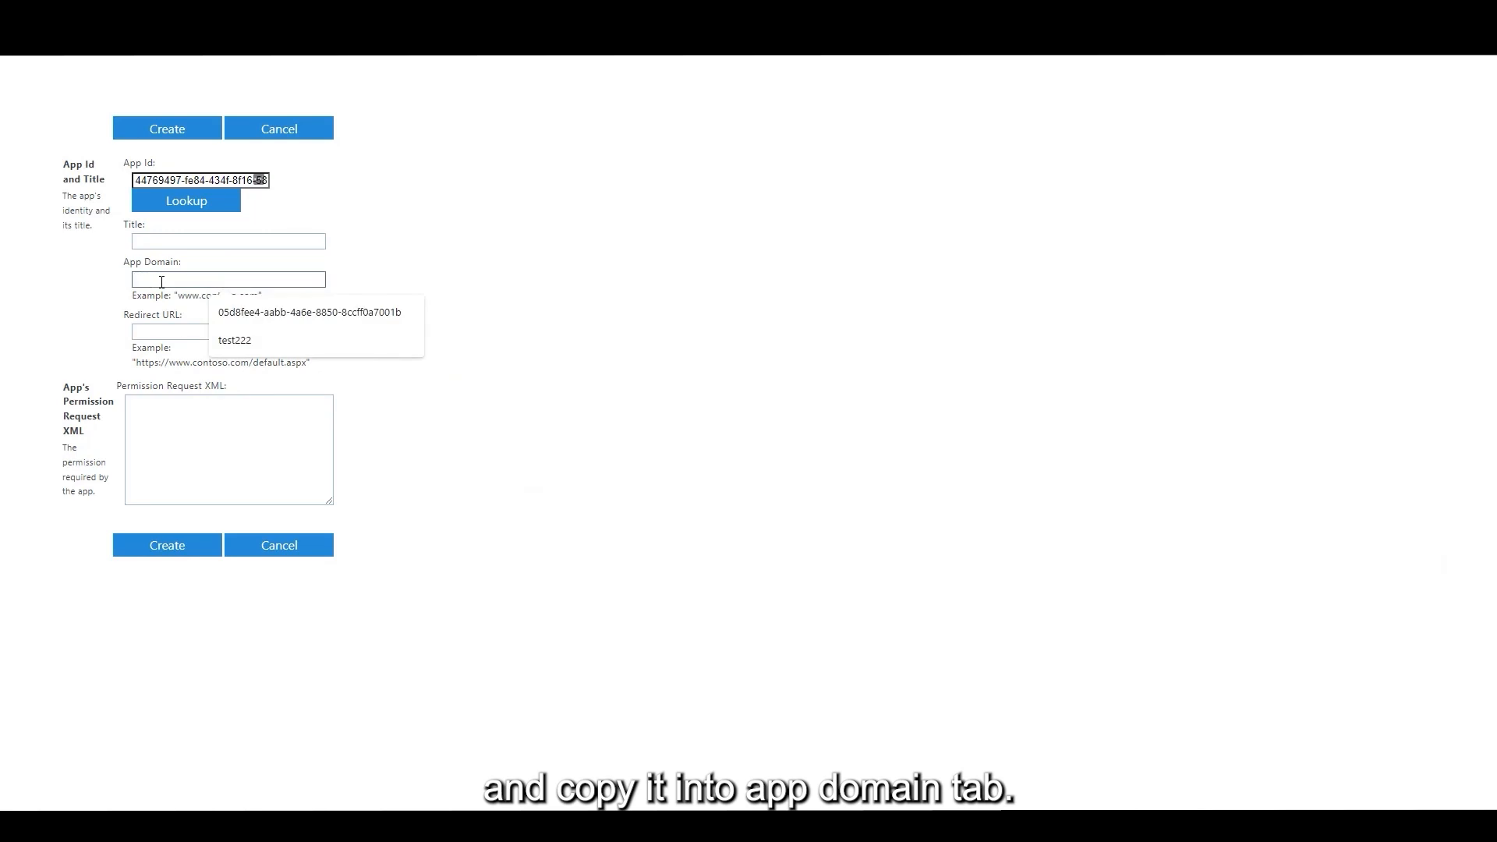
right_click(147, 280)
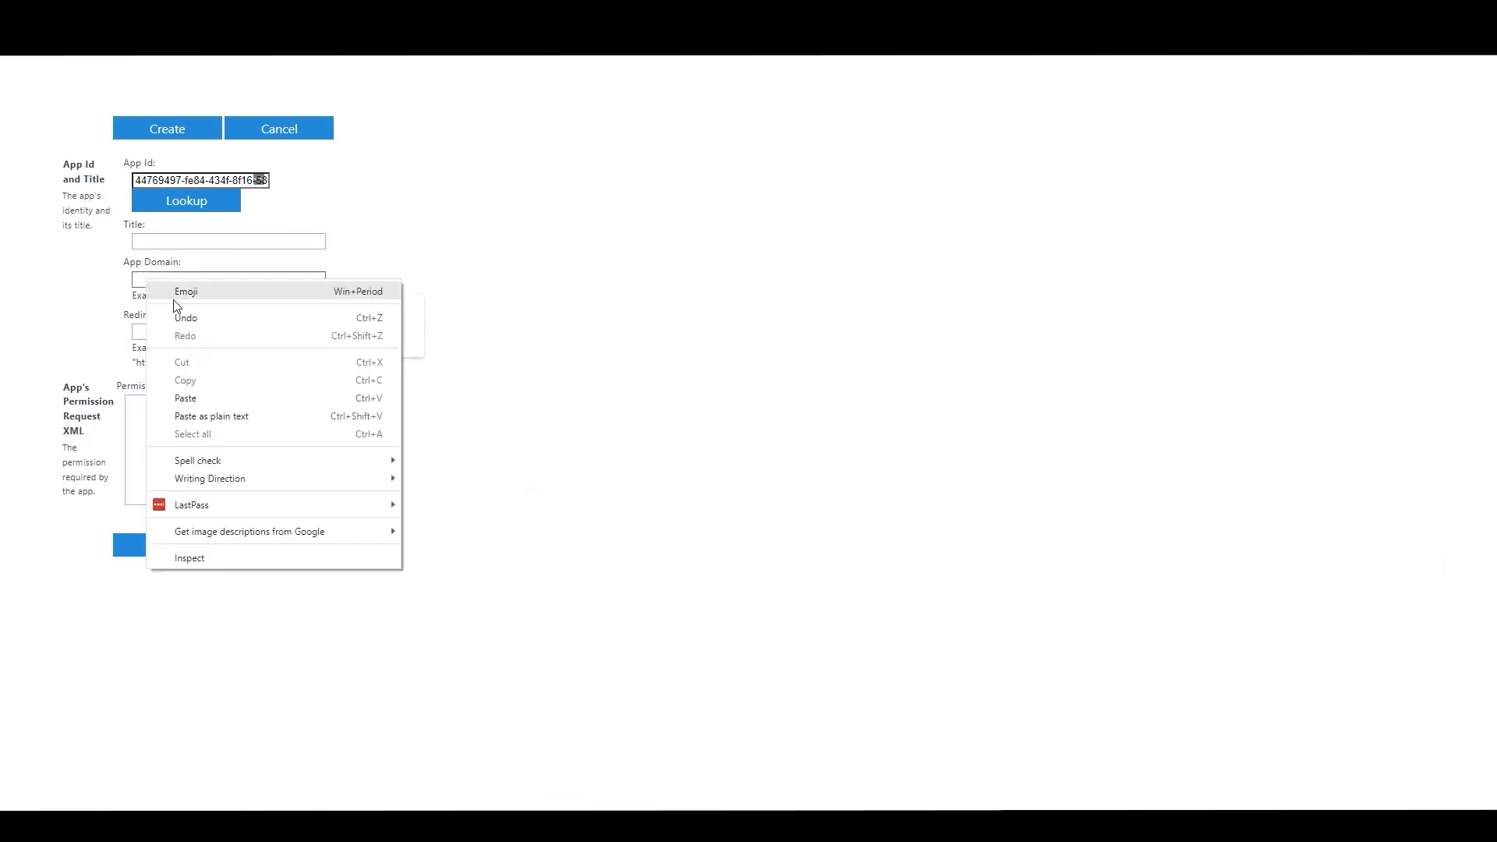
left_click(198, 398)
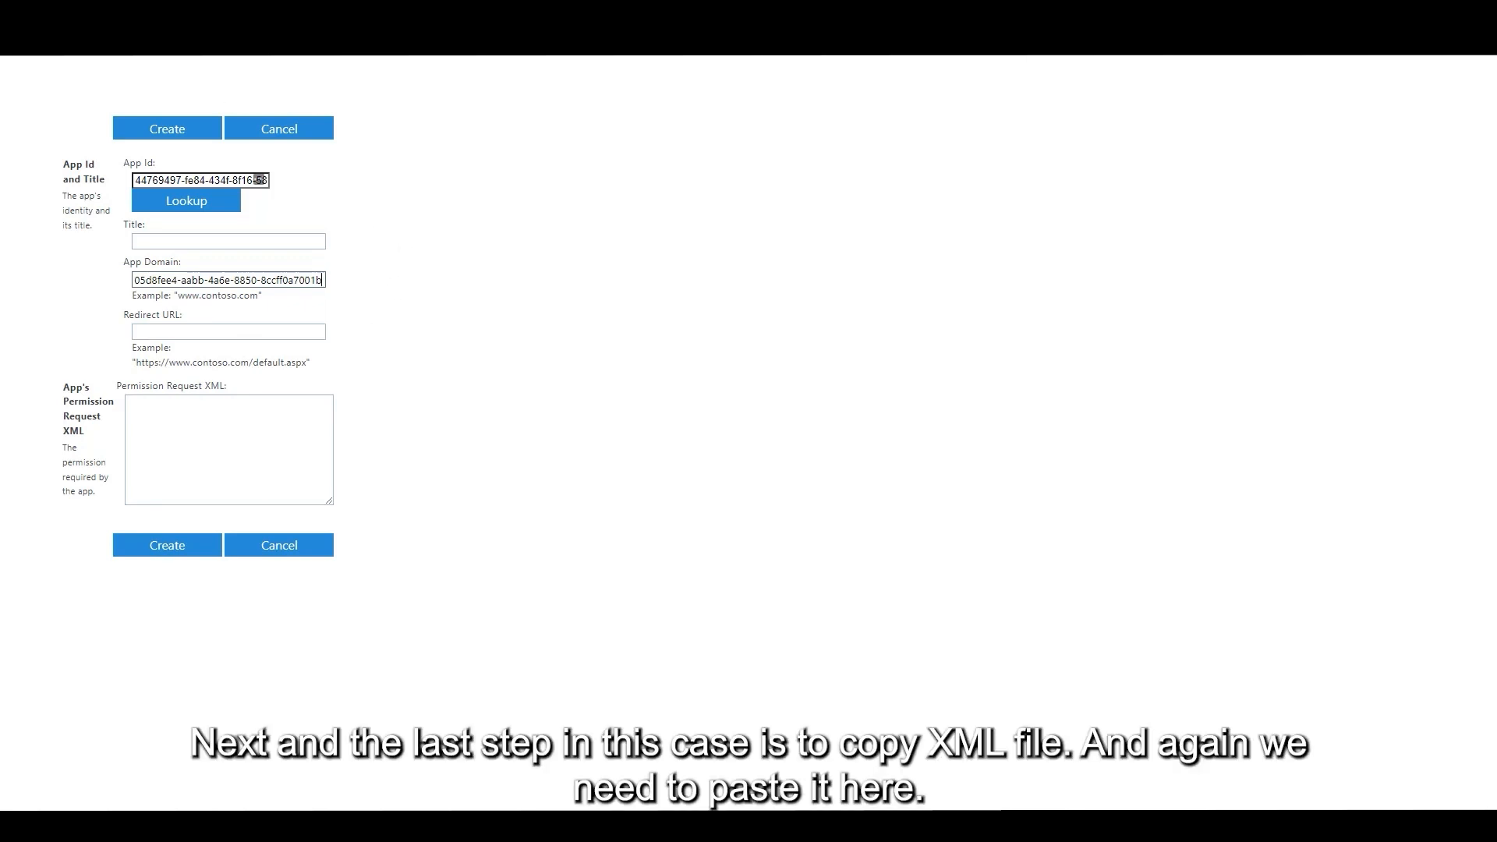
Copy the FullControl permission request XML from Storware into the Permission Request XML box
left_click(94, 15)
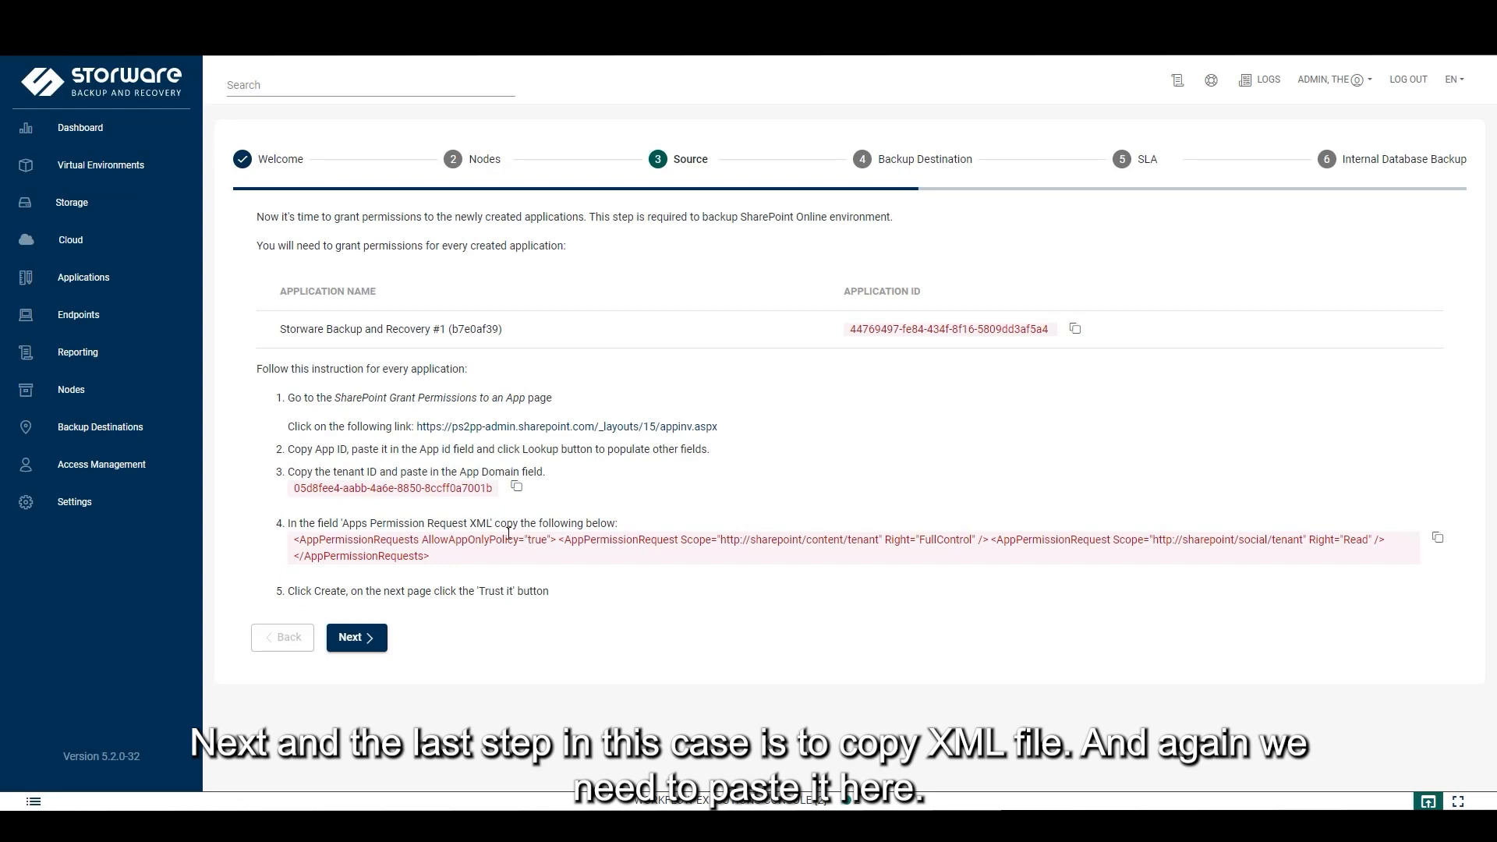
left_click(1438, 540)
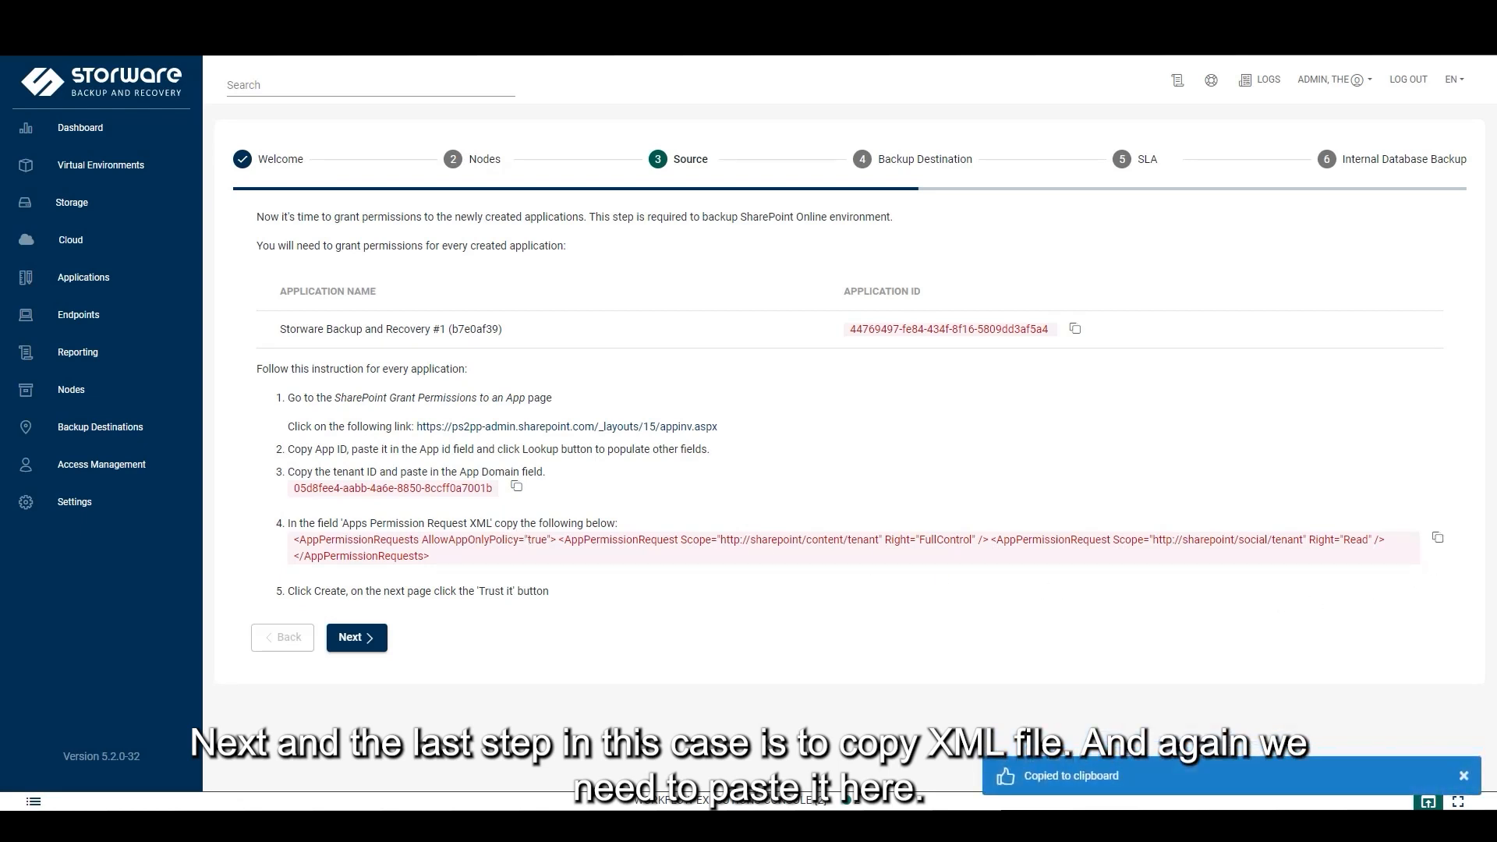
key("ctrl+Tab")
left_click(179, 444)
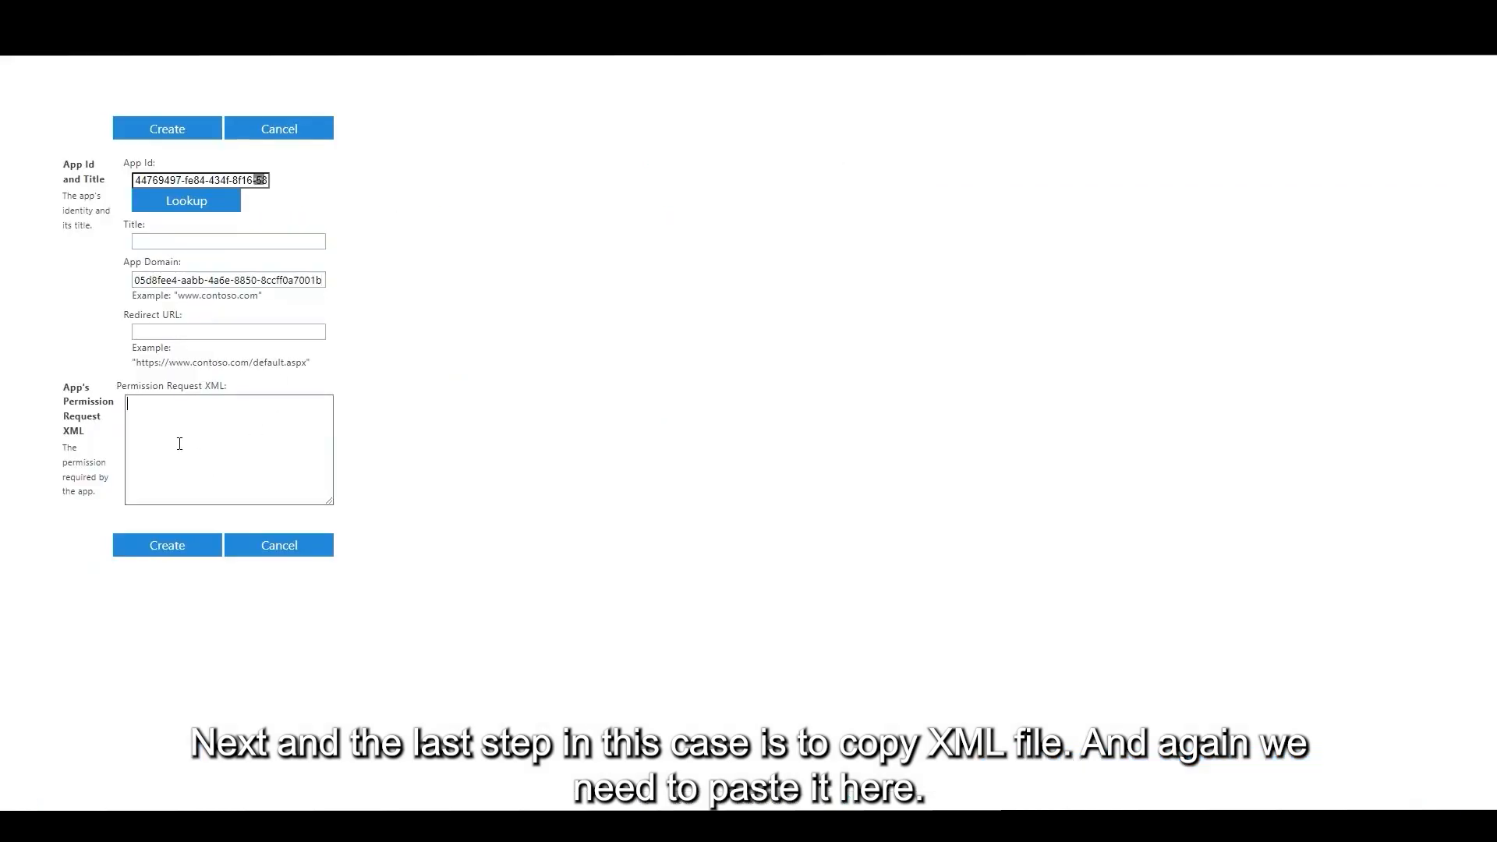
right_click(172, 428)
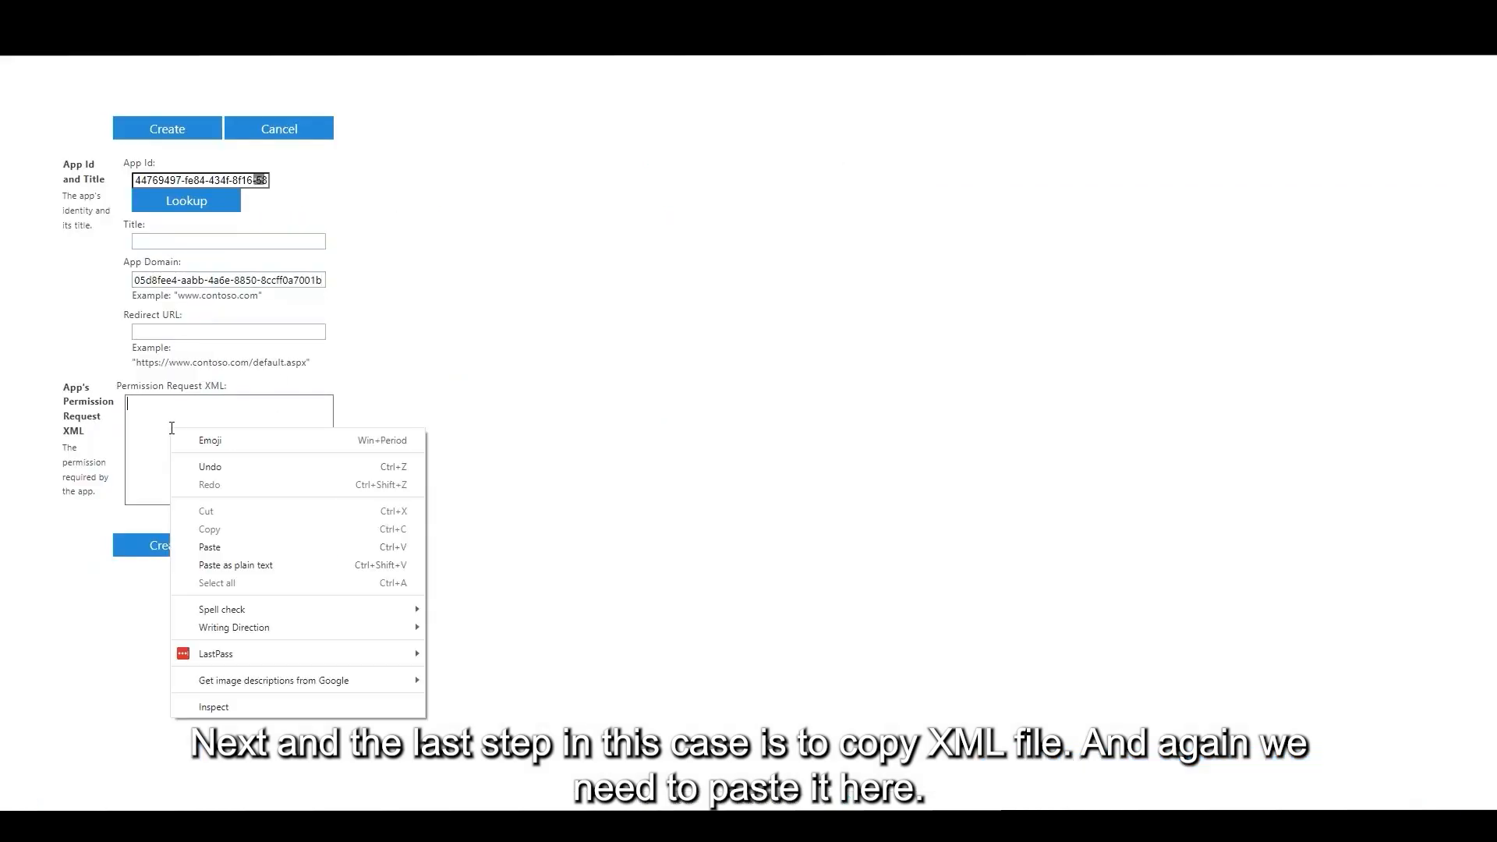
left_click(222, 548)
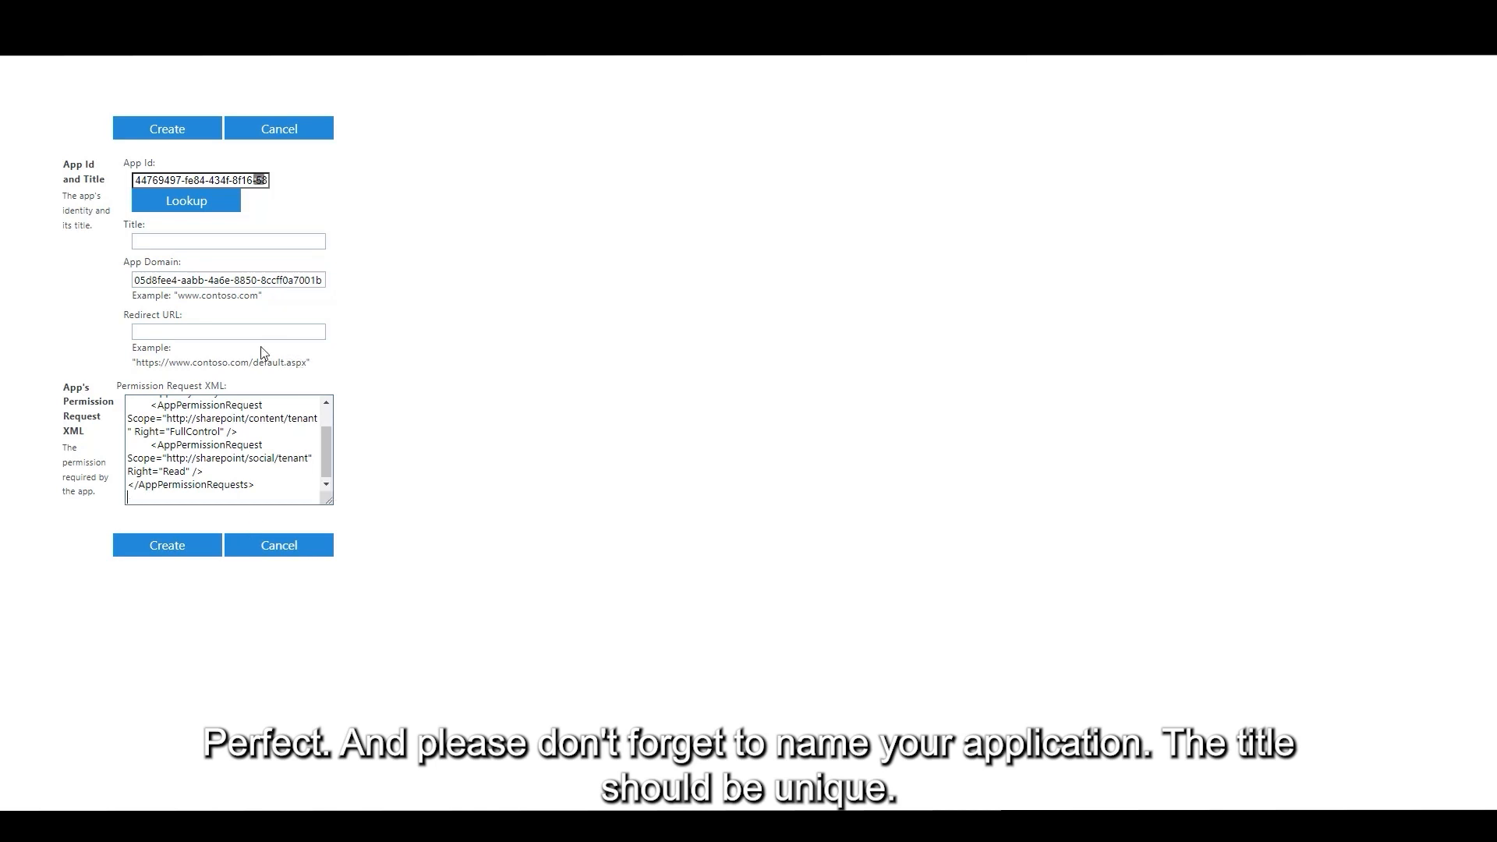
Title the app Demo1OVA and submit the permission request
left_click(184, 242)
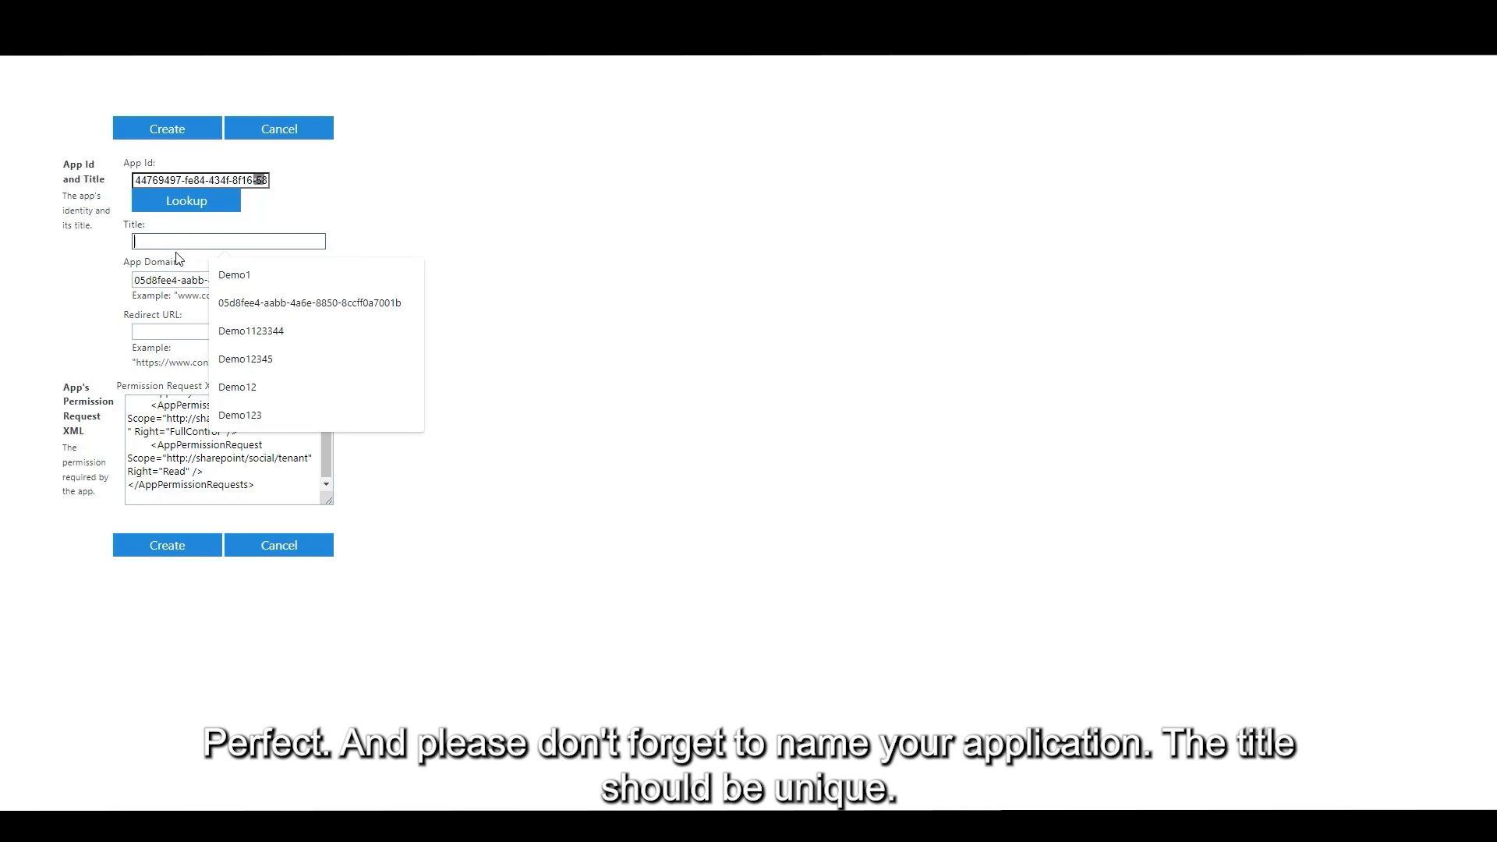
left_click(269, 279)
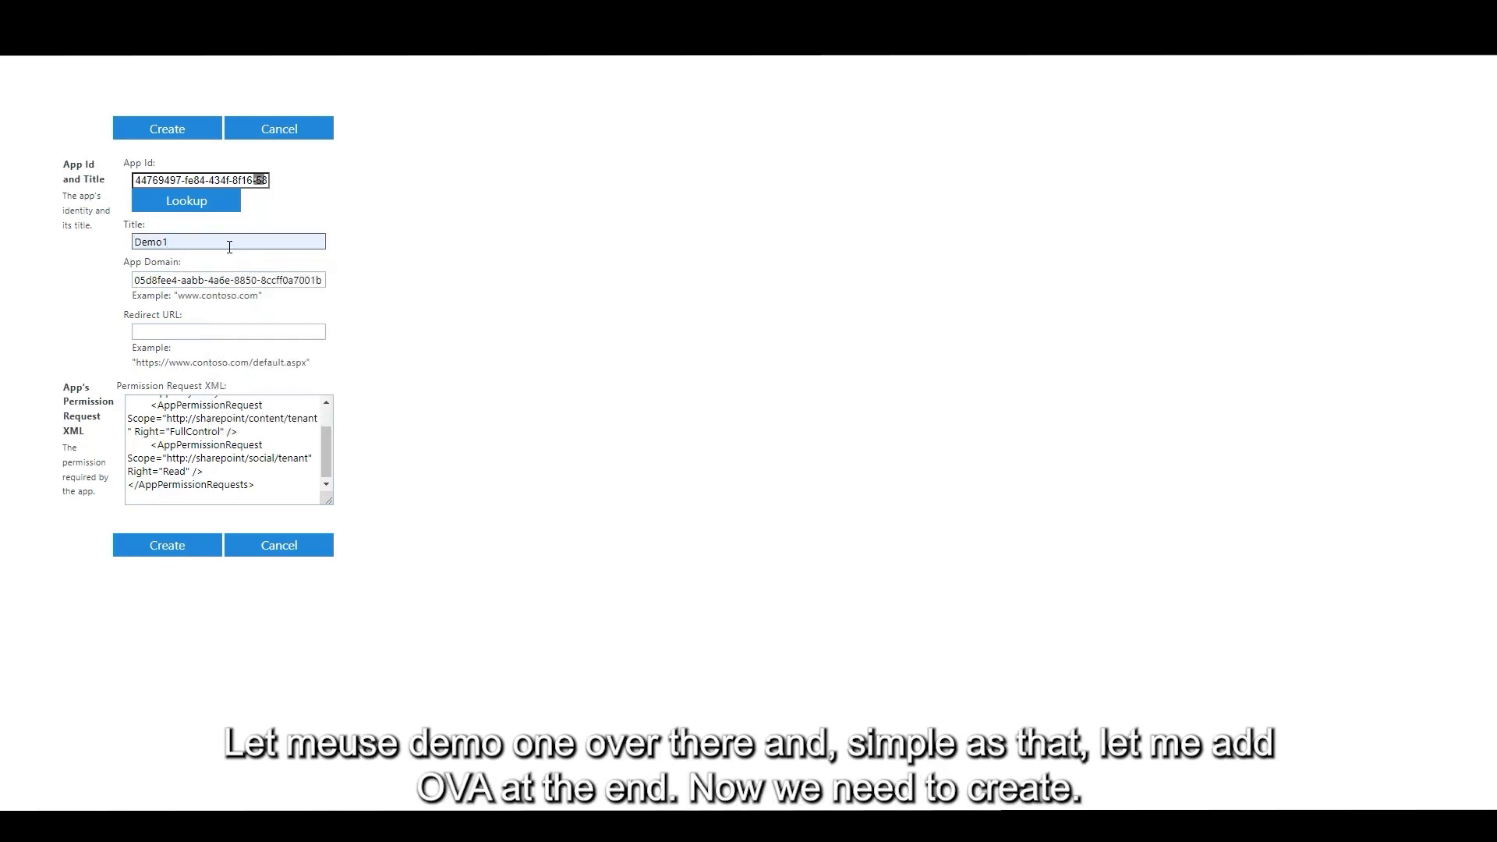
type("OVA")
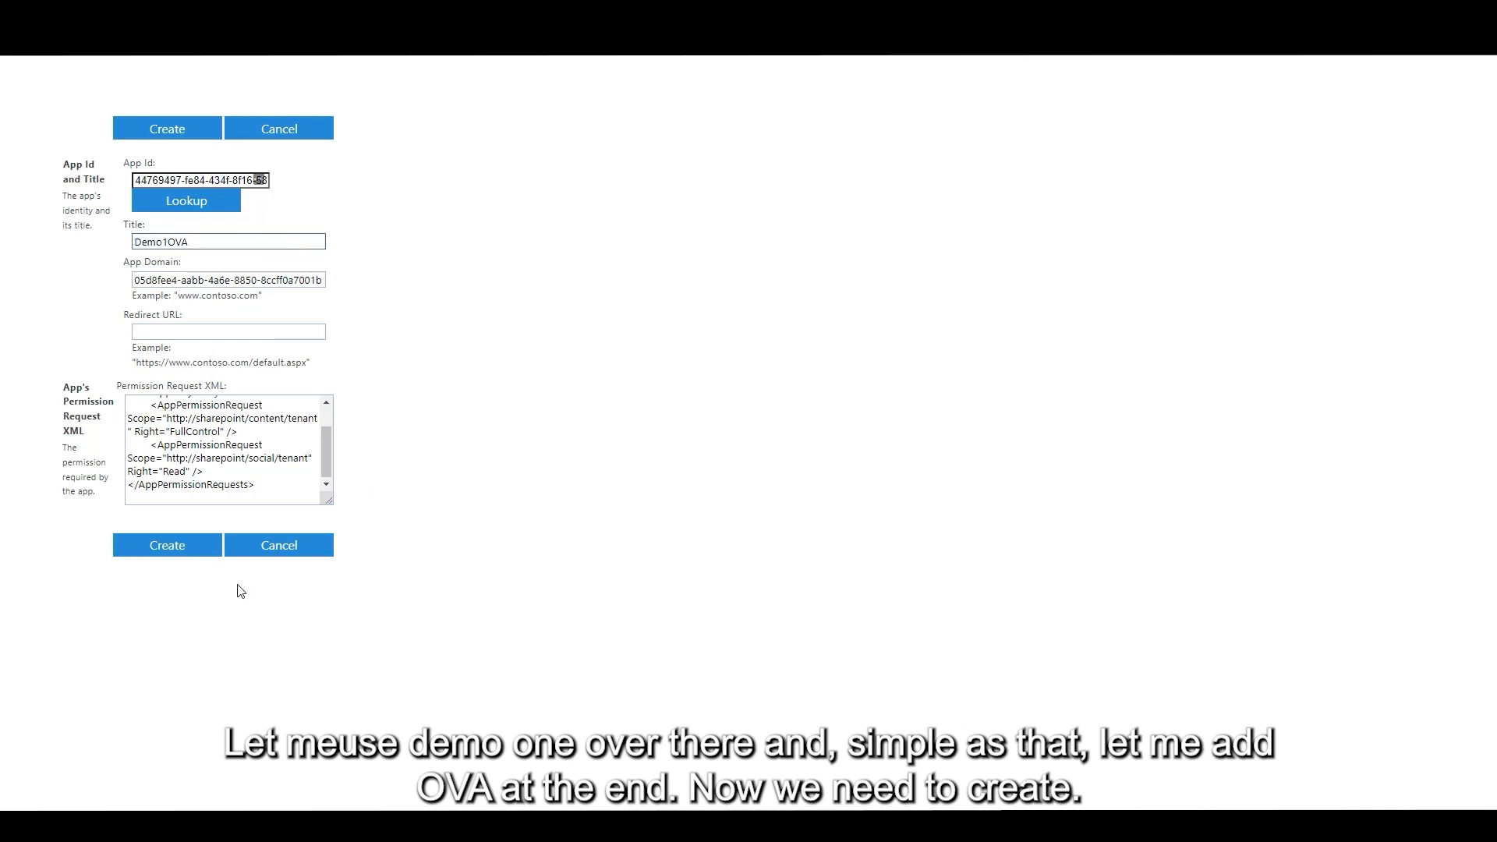
left_click(160, 544)
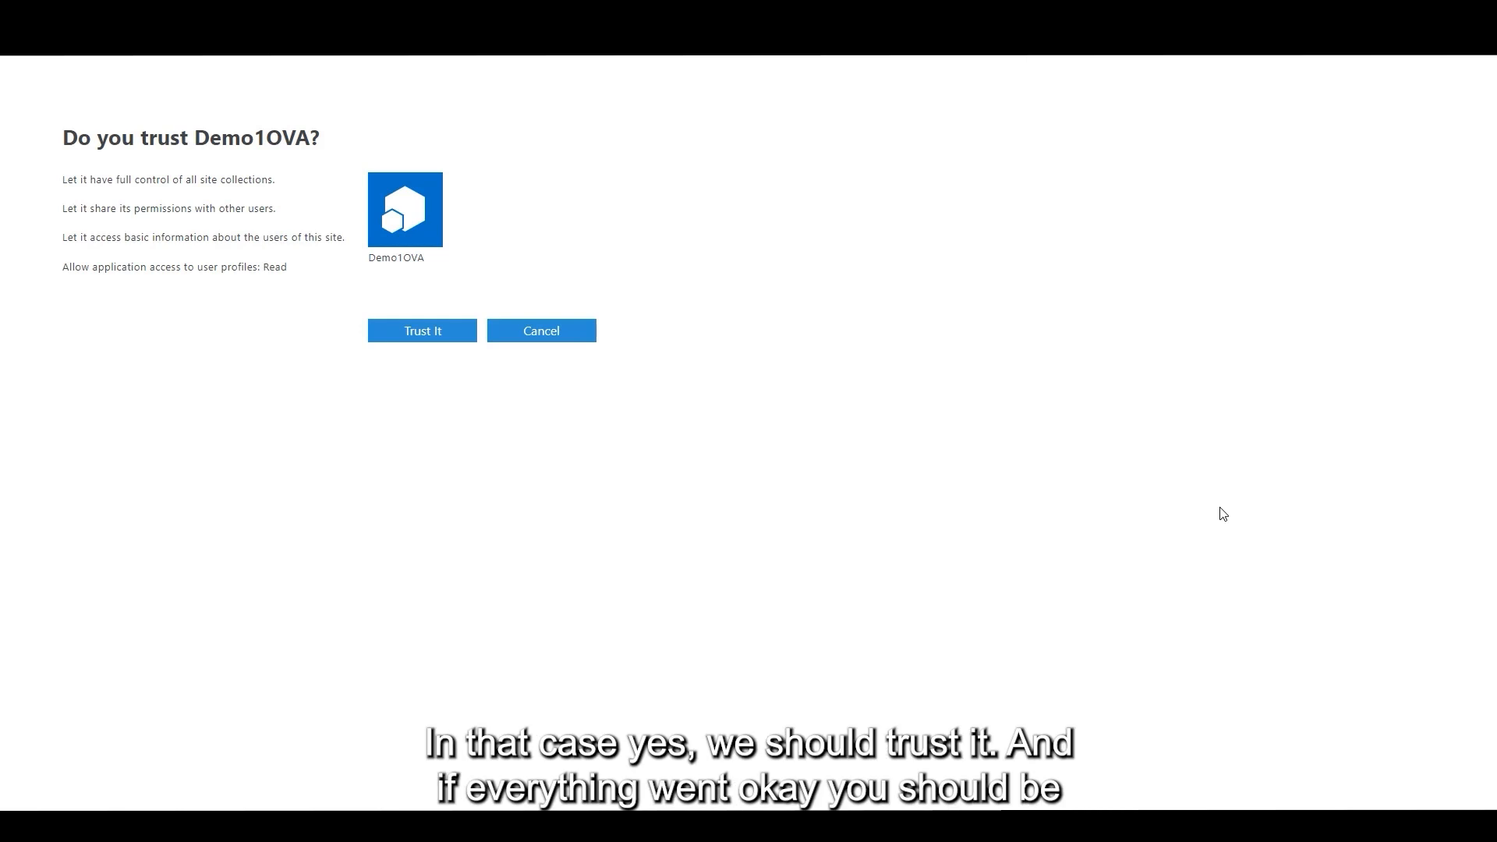
Trust Demo1OVA with the requested permissions and close the SharePoint admin center tab
left_click(438, 332)
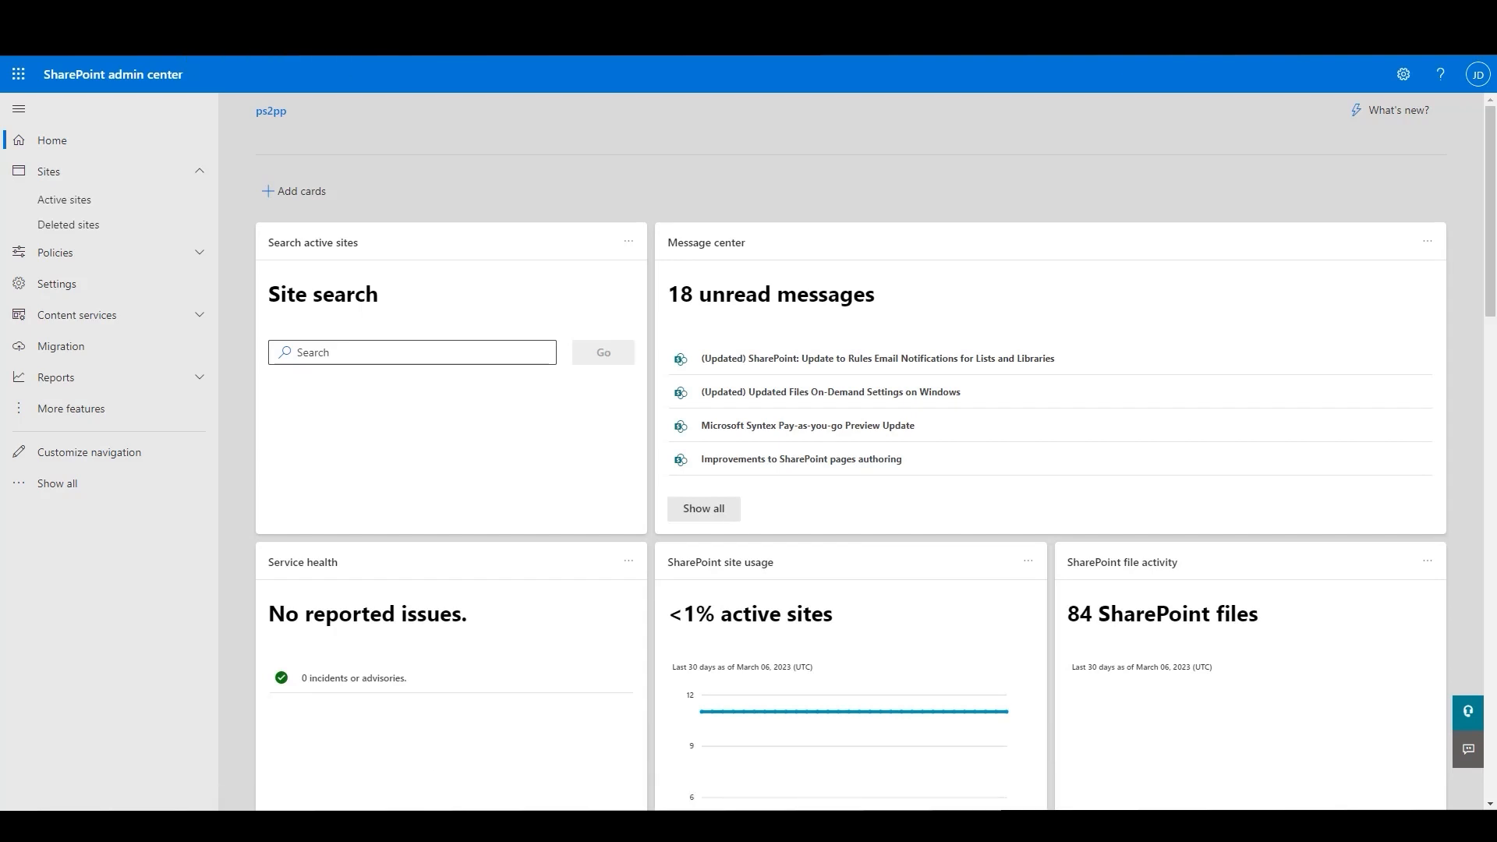
key("ctrl+w")
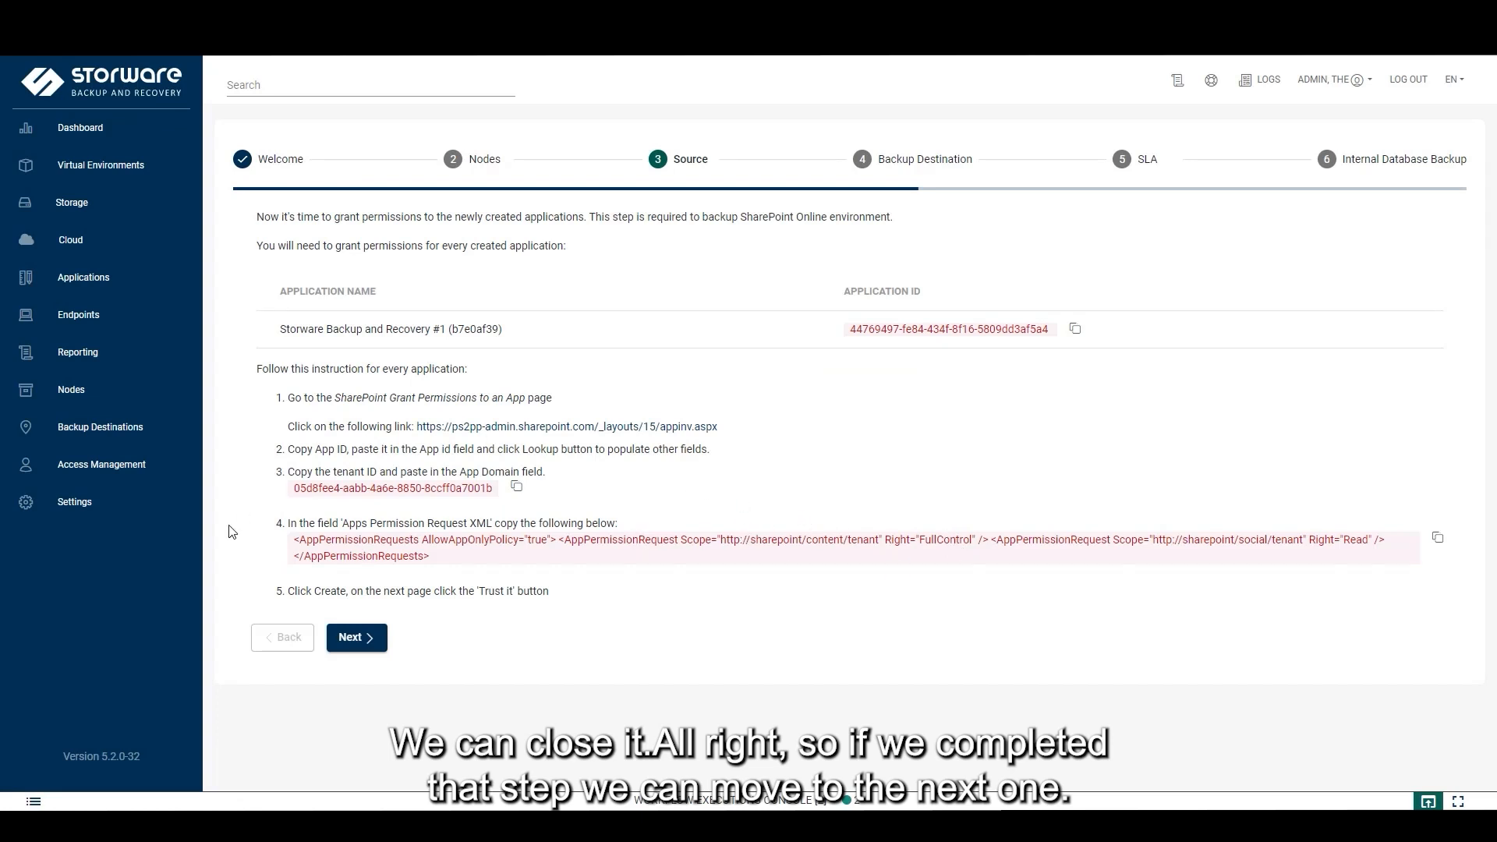
Go to the grant step and start granting permissions for Storware Backup and Recovery #1
left_click(384, 657)
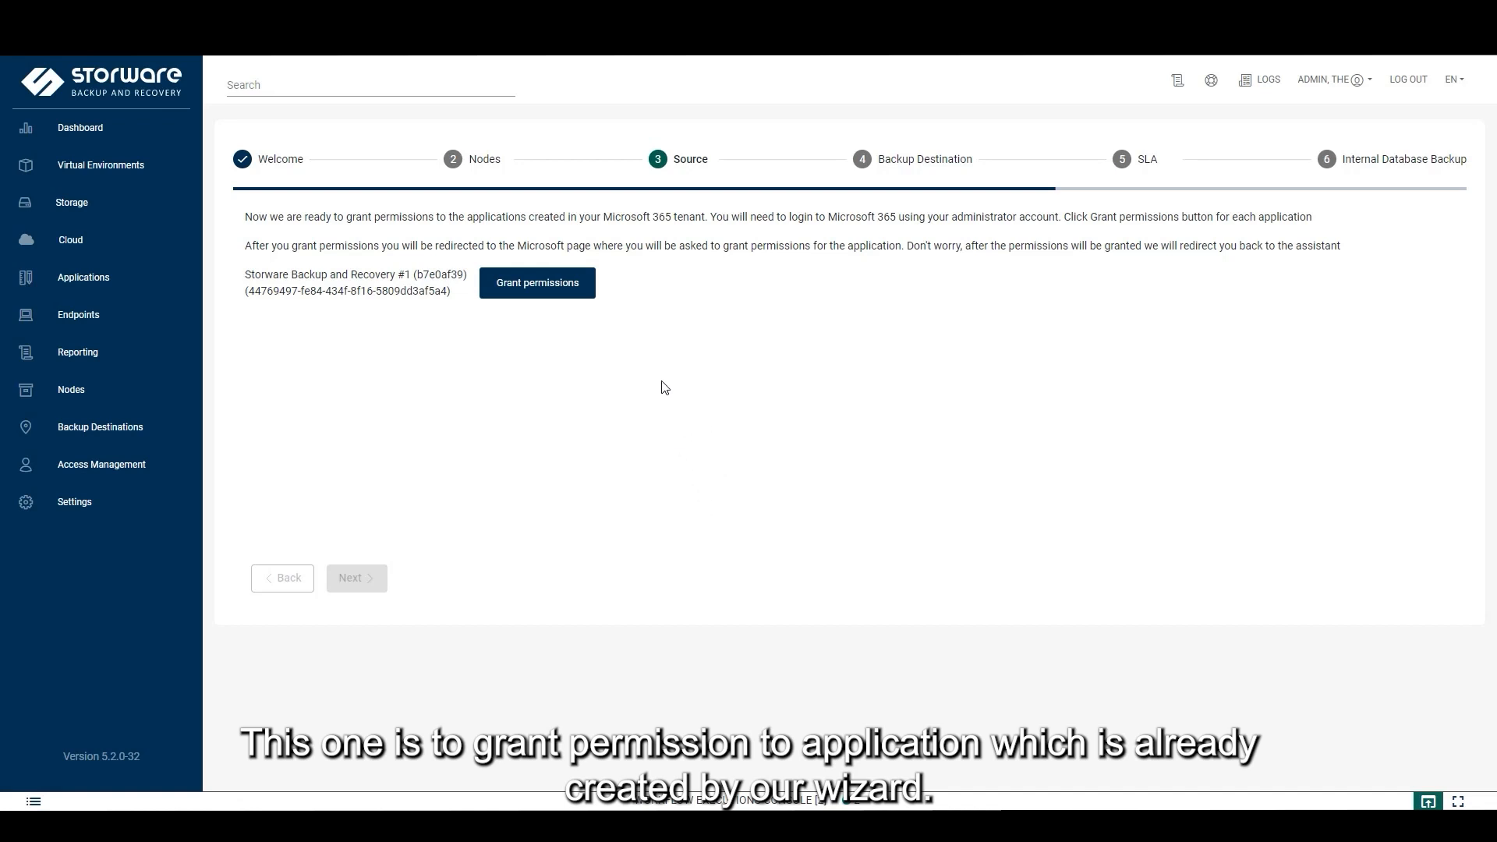
left_click(539, 285)
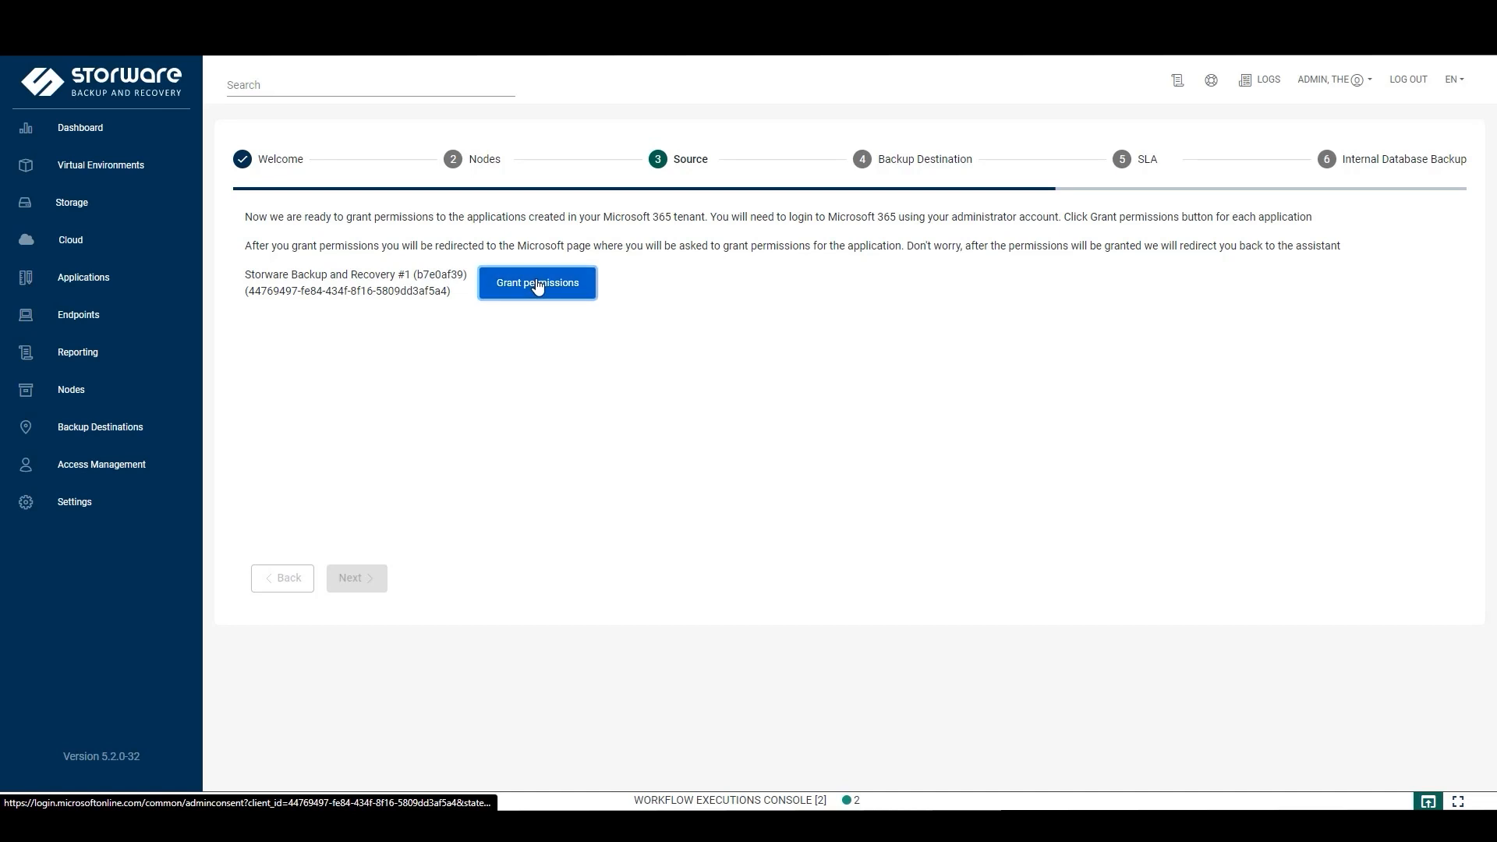
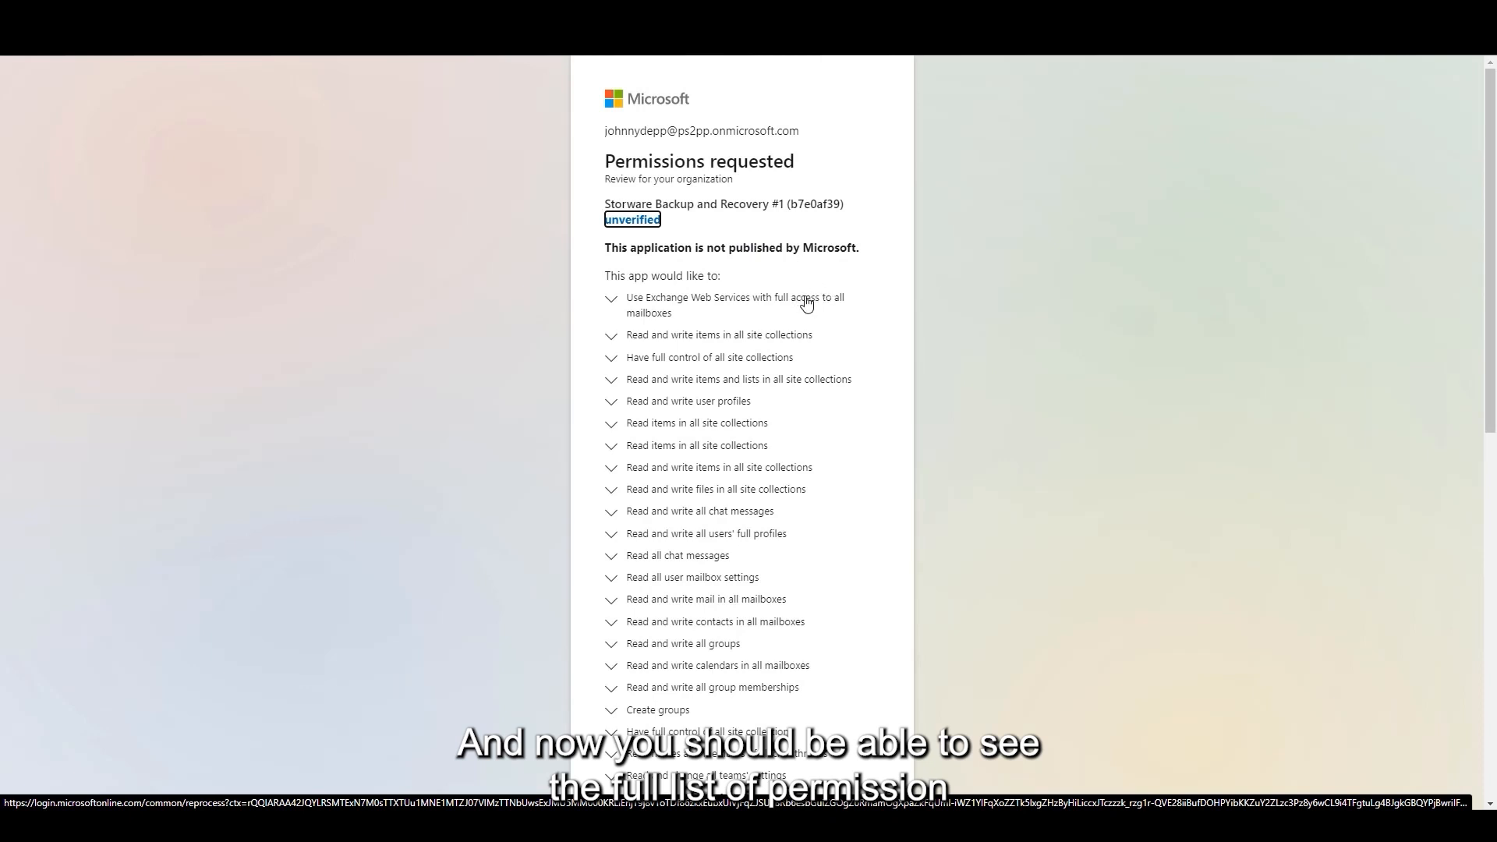
Scroll through the requested Microsoft 365 permissions and accept them on behalf of the organization
scroll(806, 304, "down", 4)
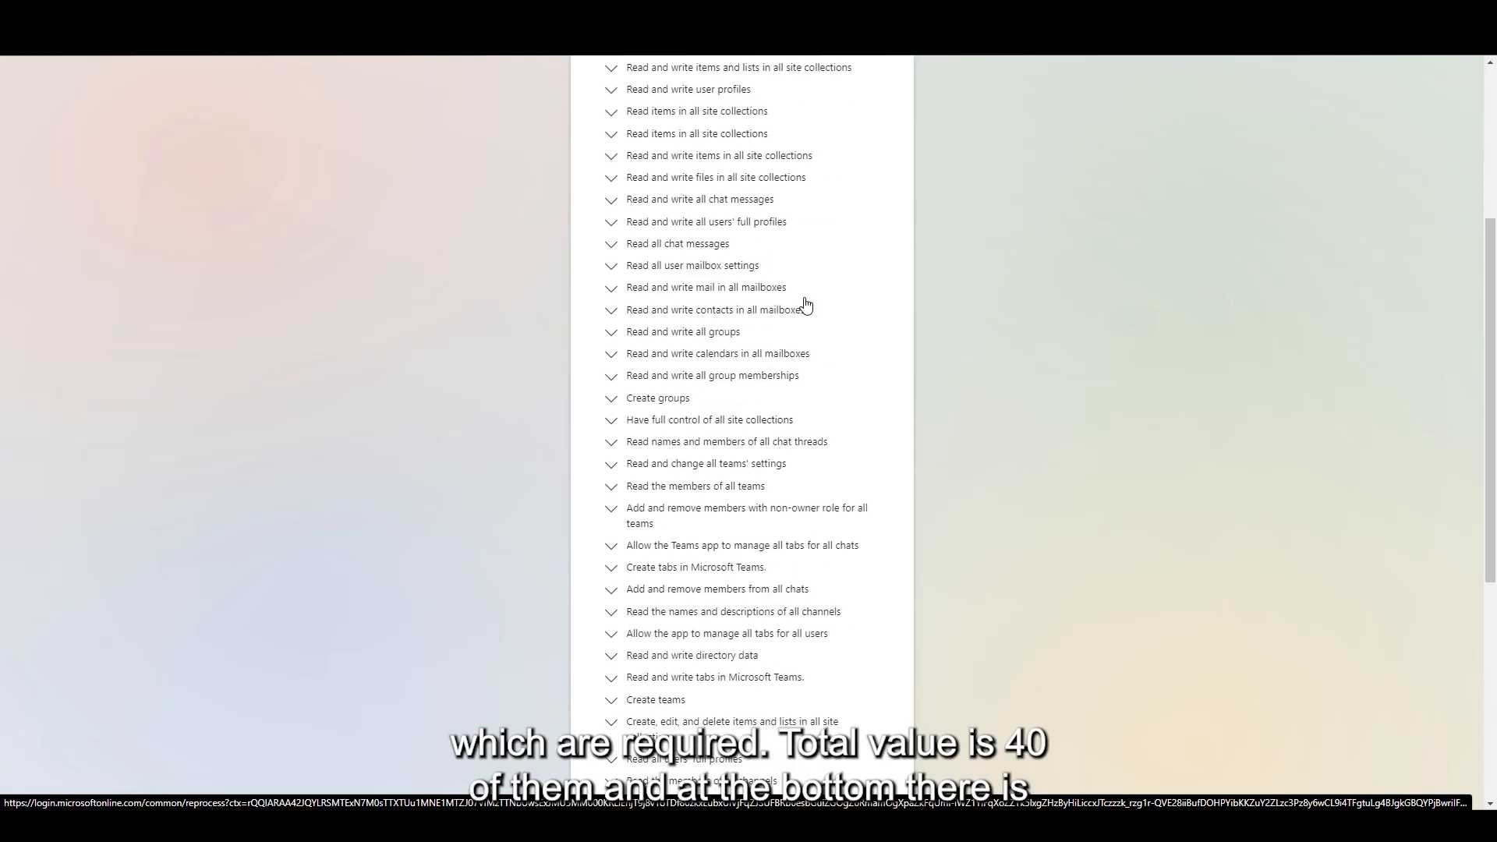
scroll(803, 304, "down", 4)
scroll(800, 304, "down", 2)
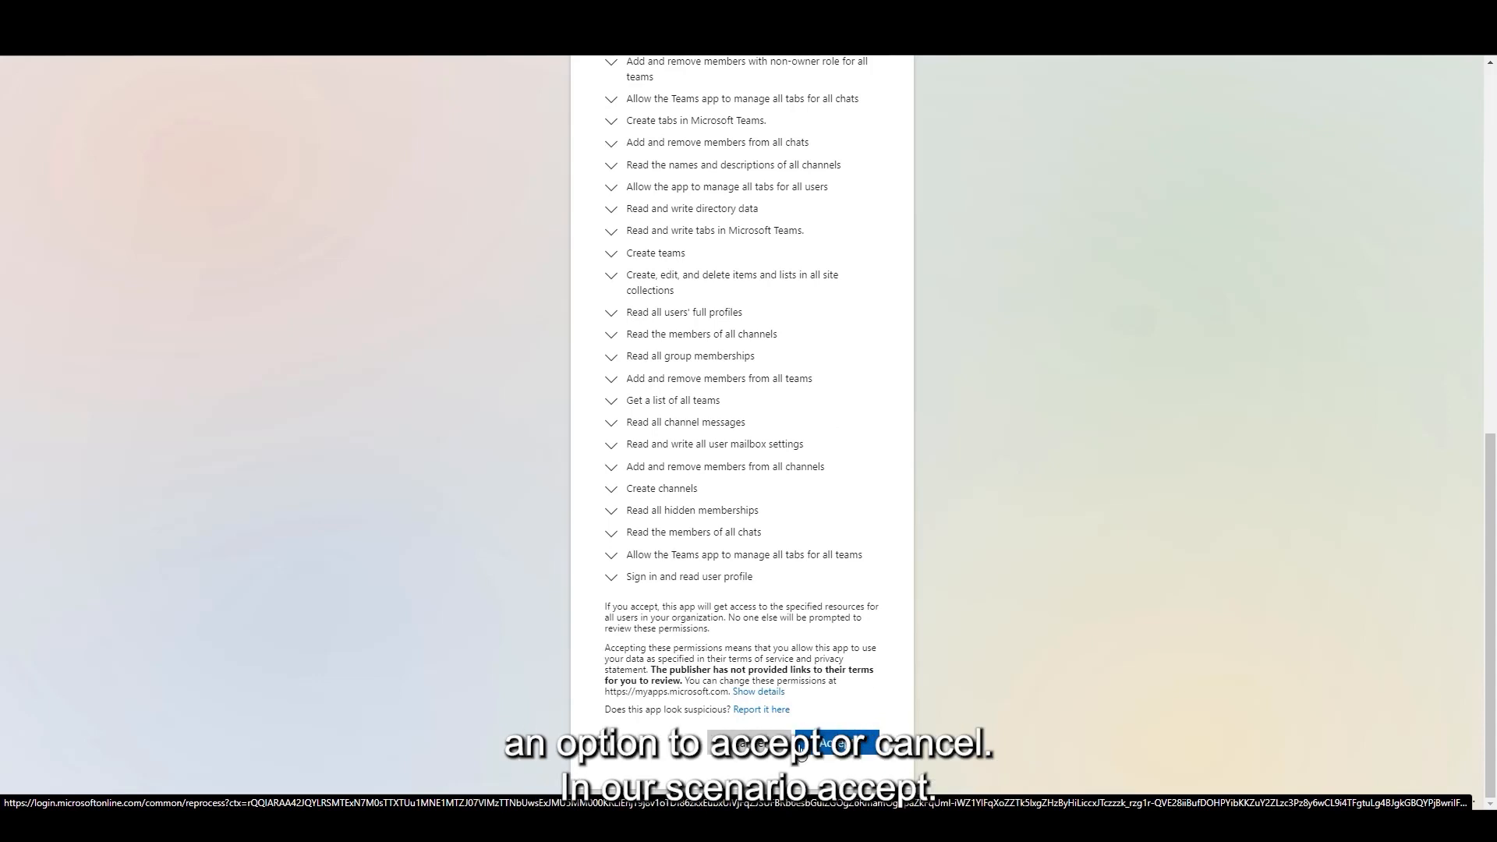
left_click(861, 745)
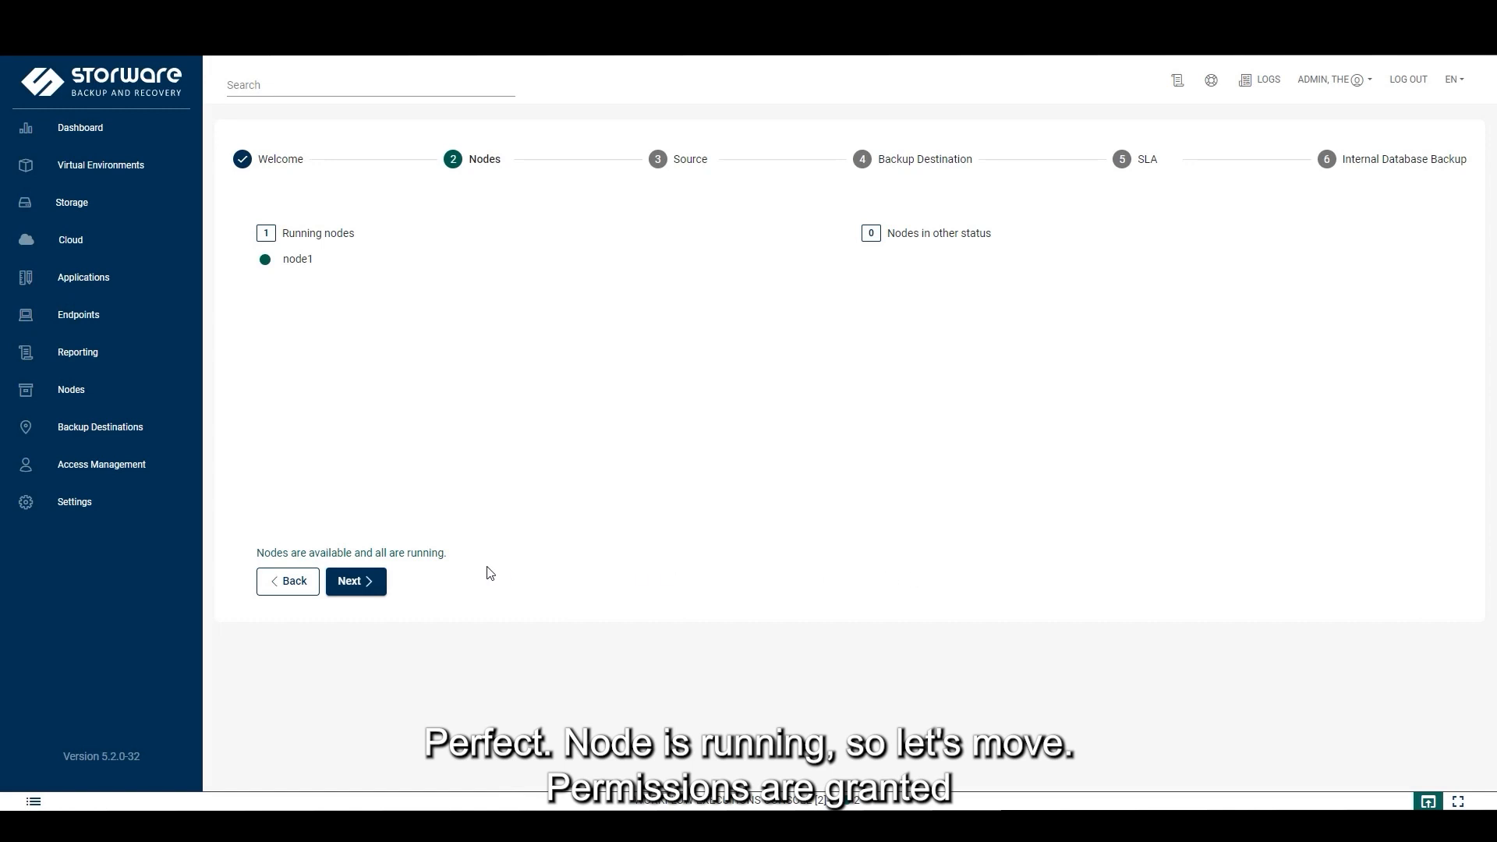
Advance the wizard past the Nodes step with node1 running and the Source permissions step
left_click(375, 586)
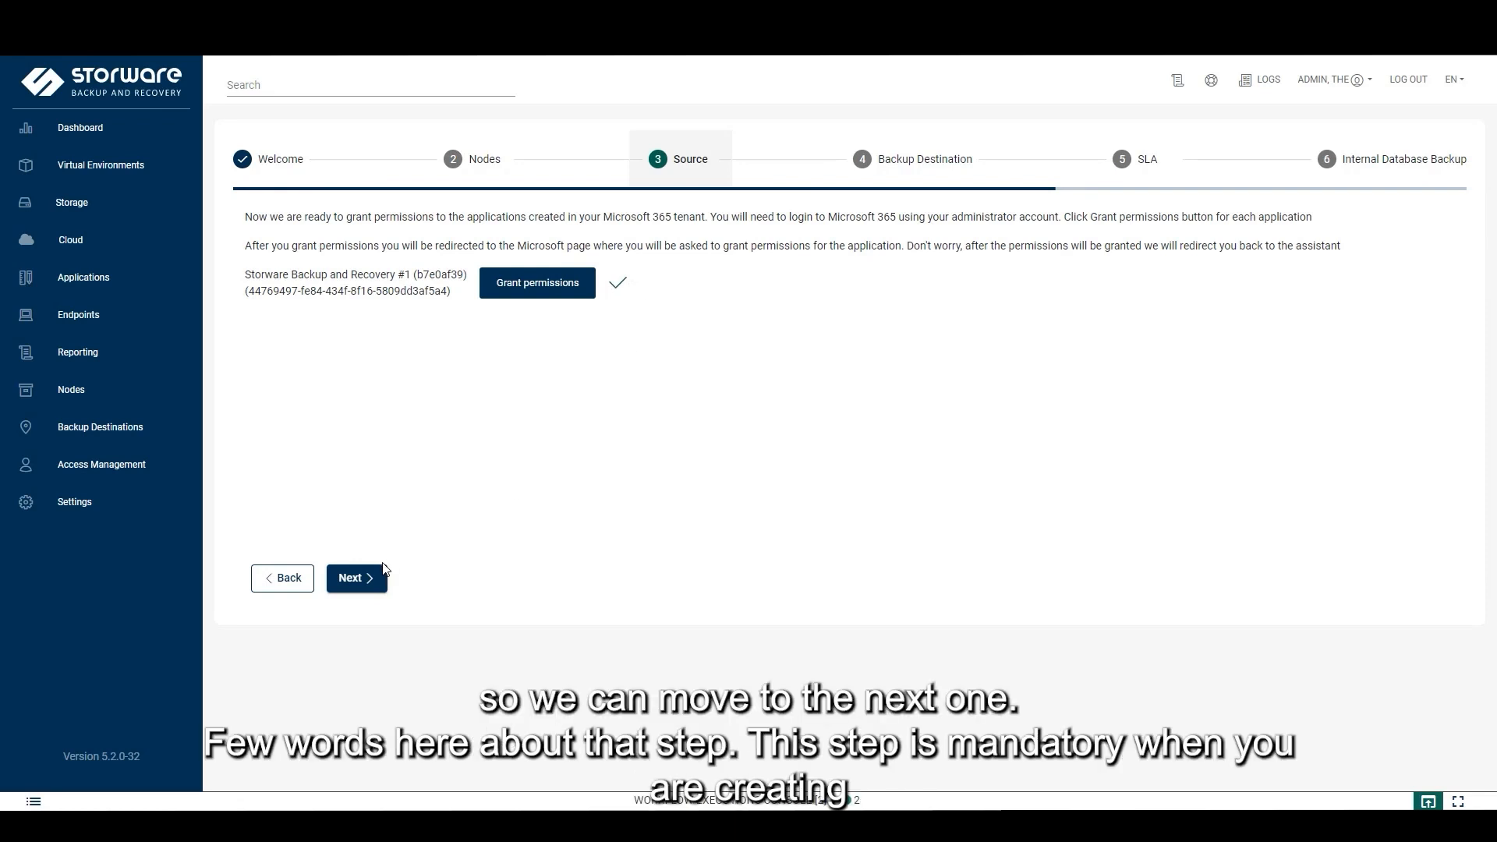
left_click(372, 592)
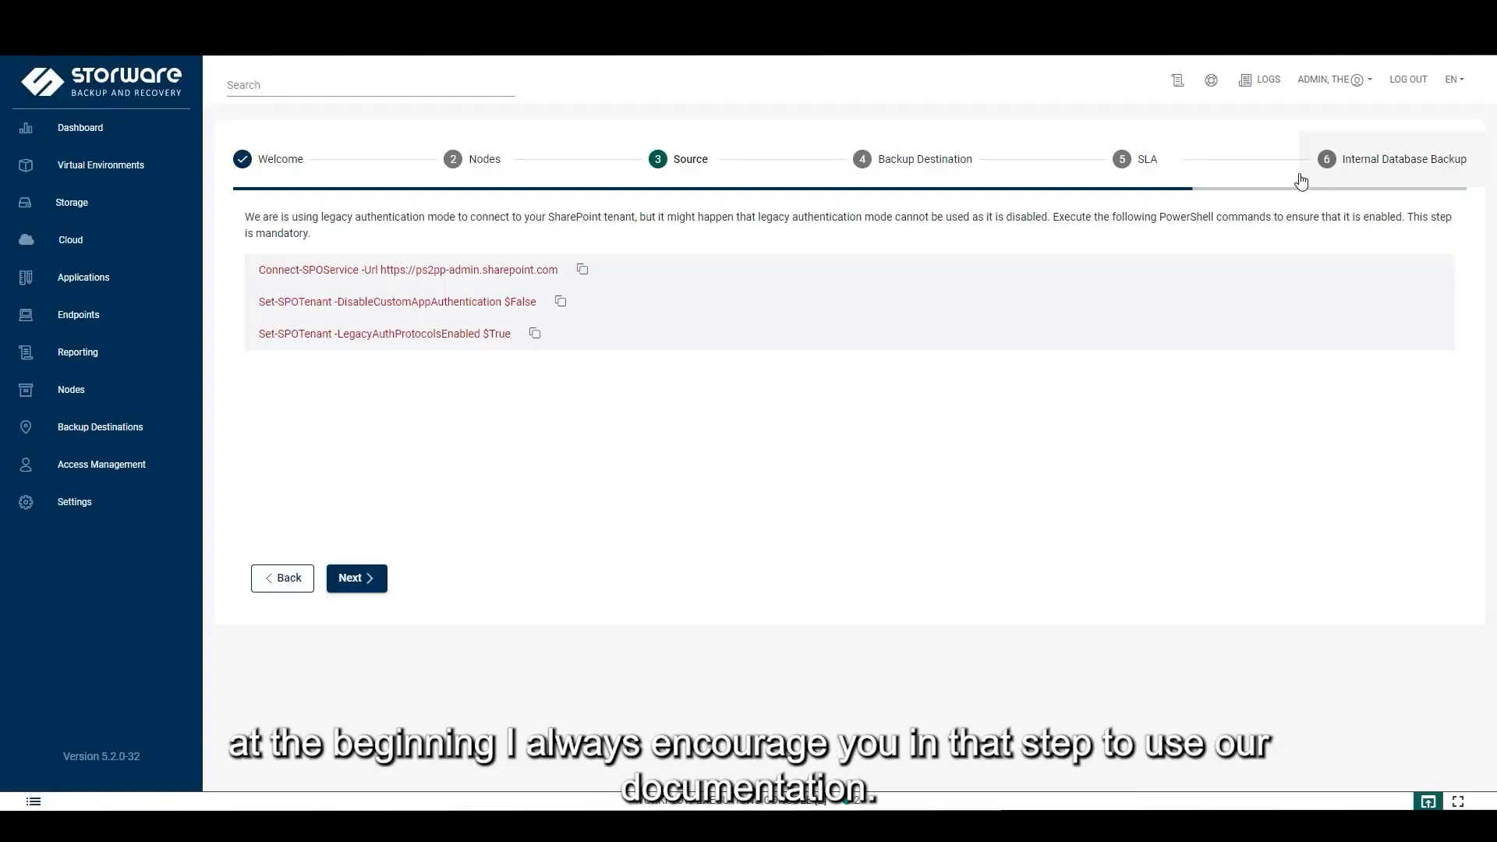
Copy the Install-Module Microsoft.Online.SharePoint.Powershell command from the 'Add using Setup Assistant' documentation page
left_click(1177, 83)
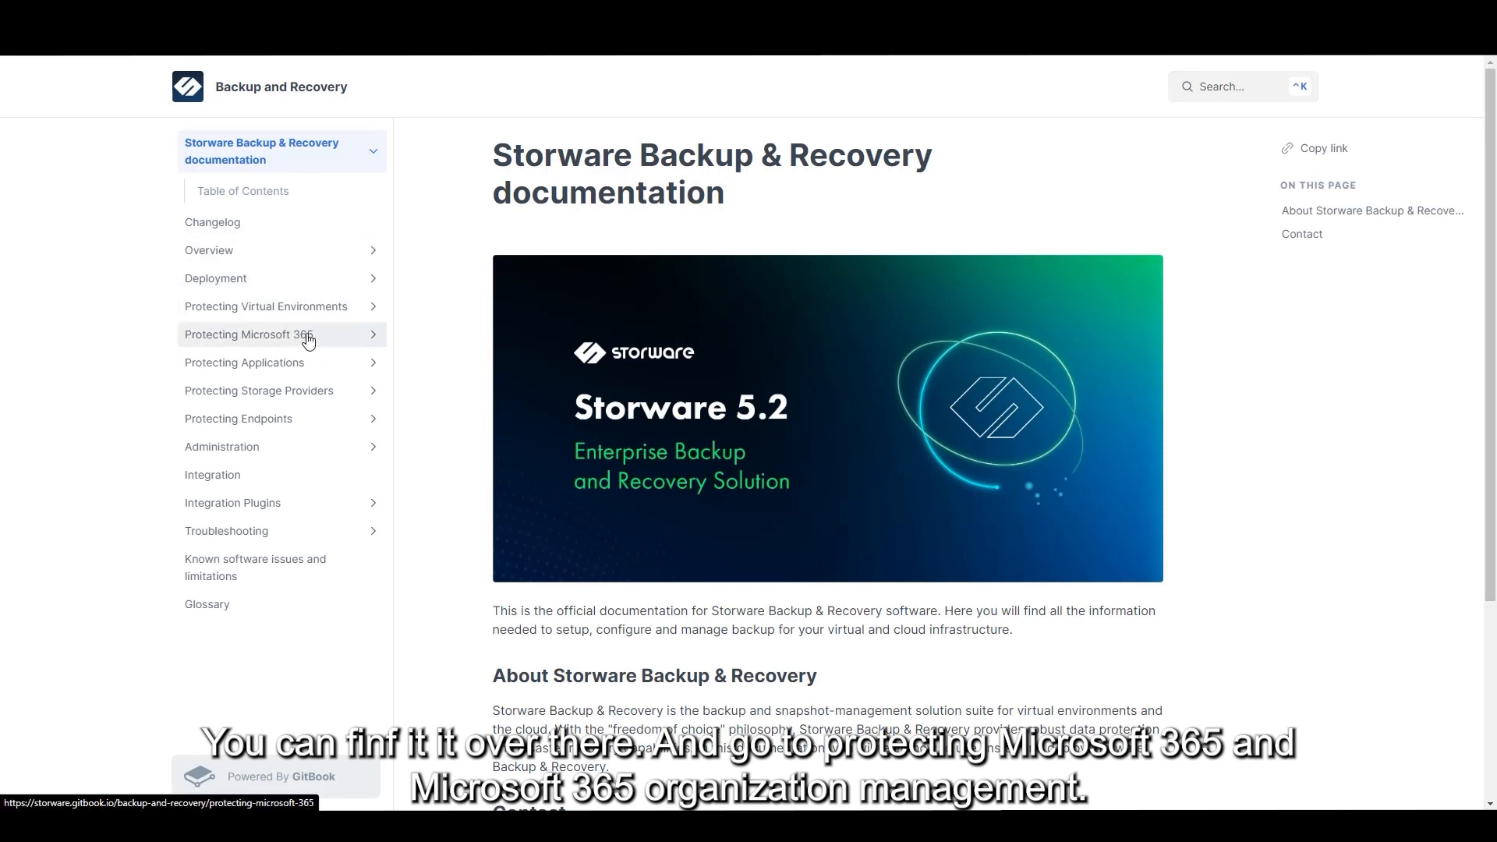
left_click(352, 341)
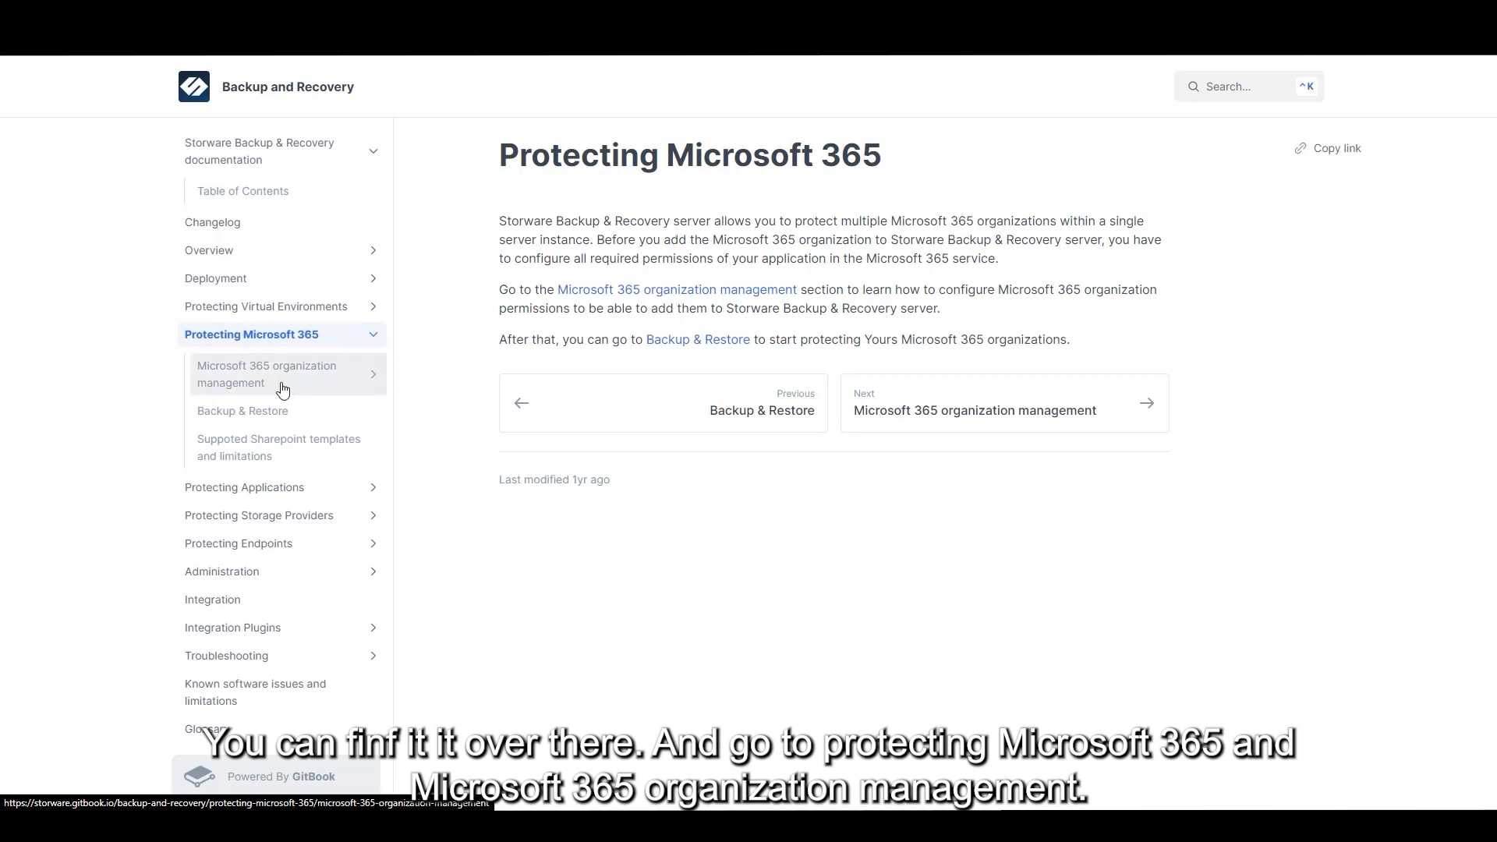
left_click(327, 372)
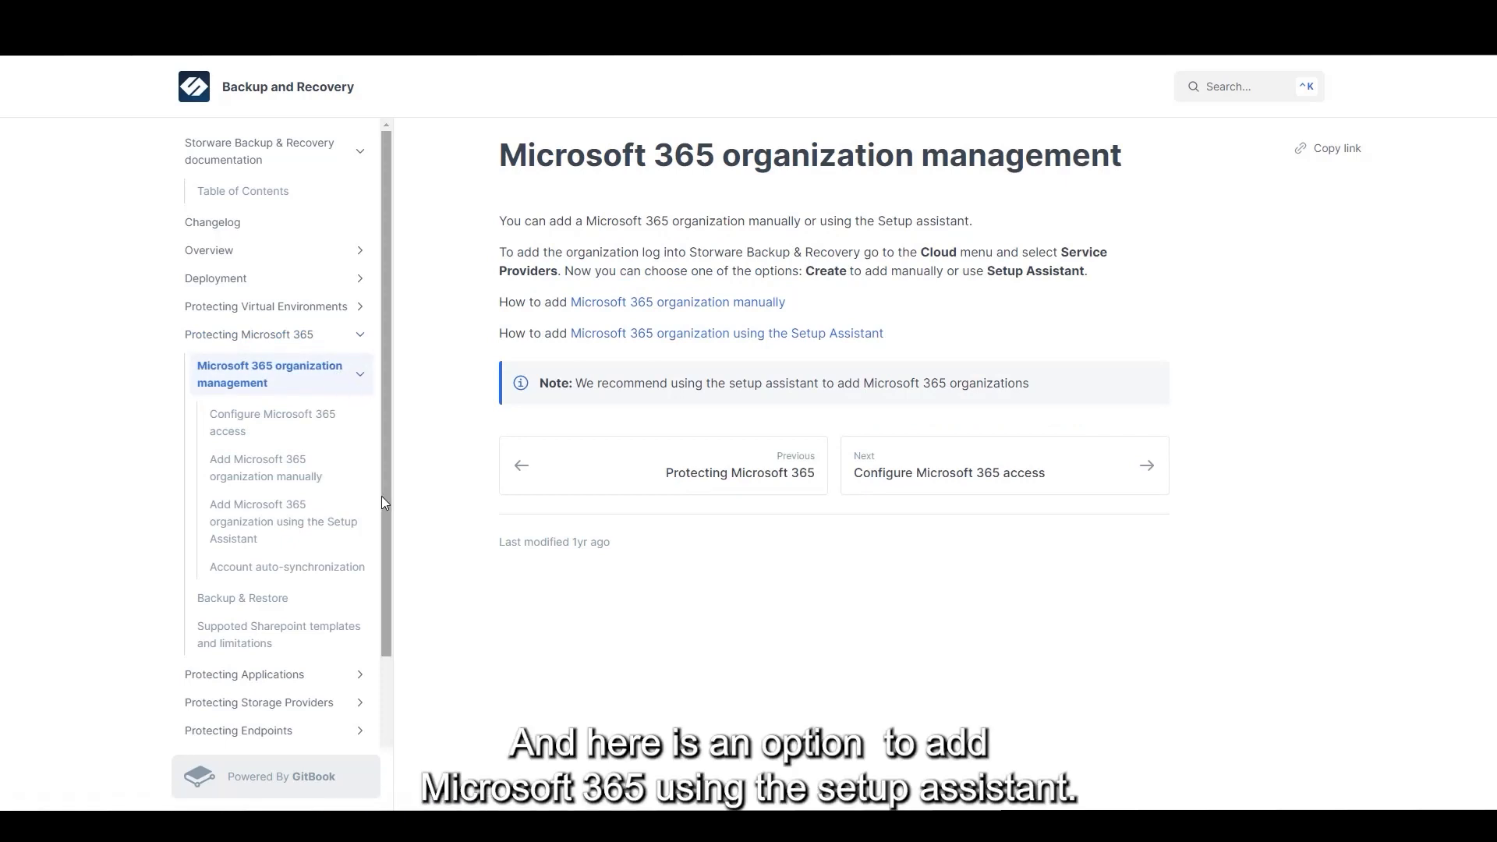
left_click(311, 523)
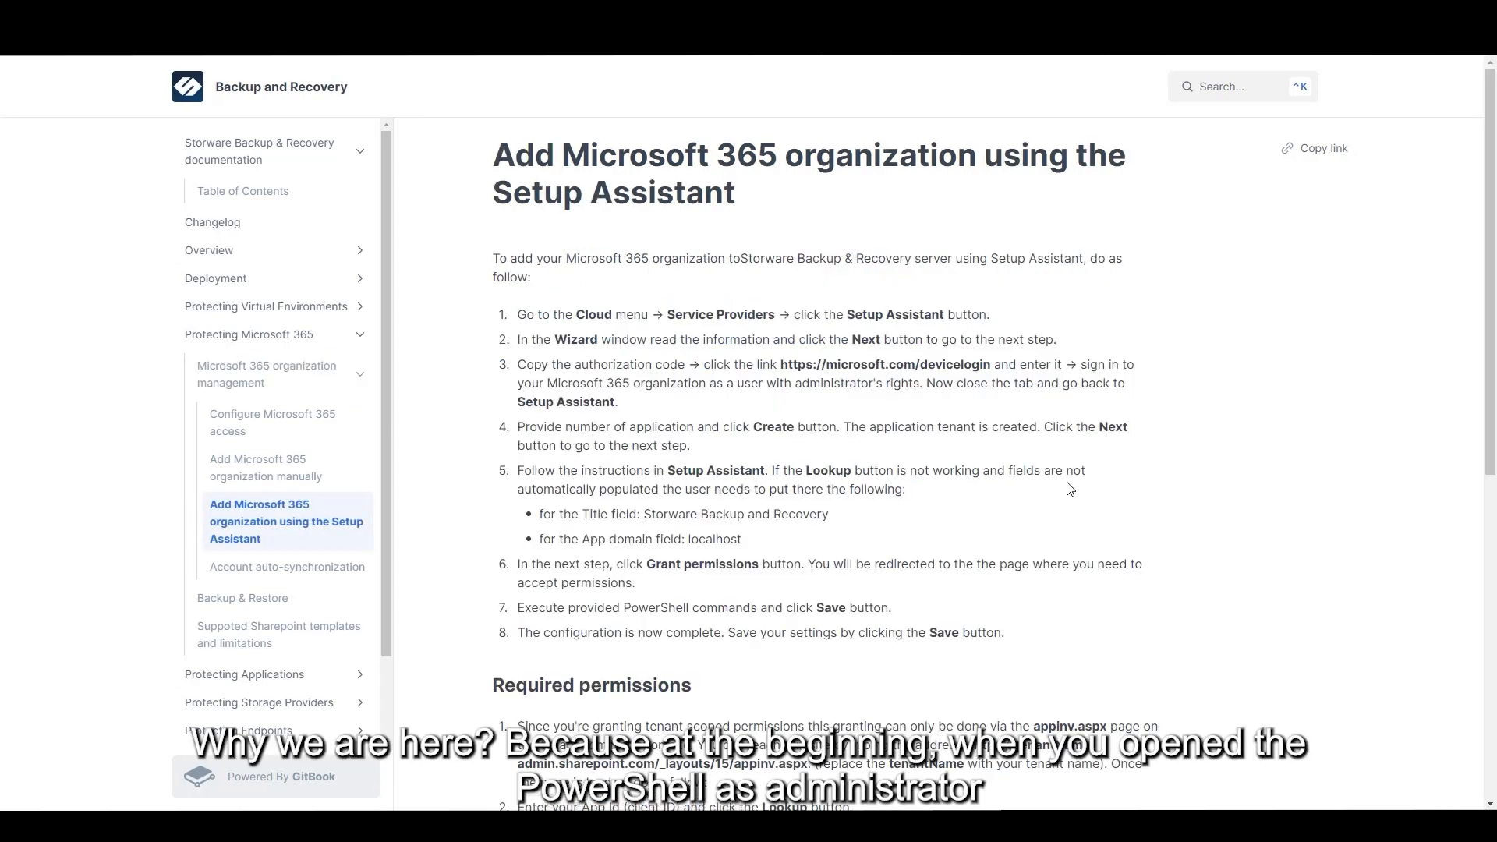
scroll(1070, 489, "down", 7)
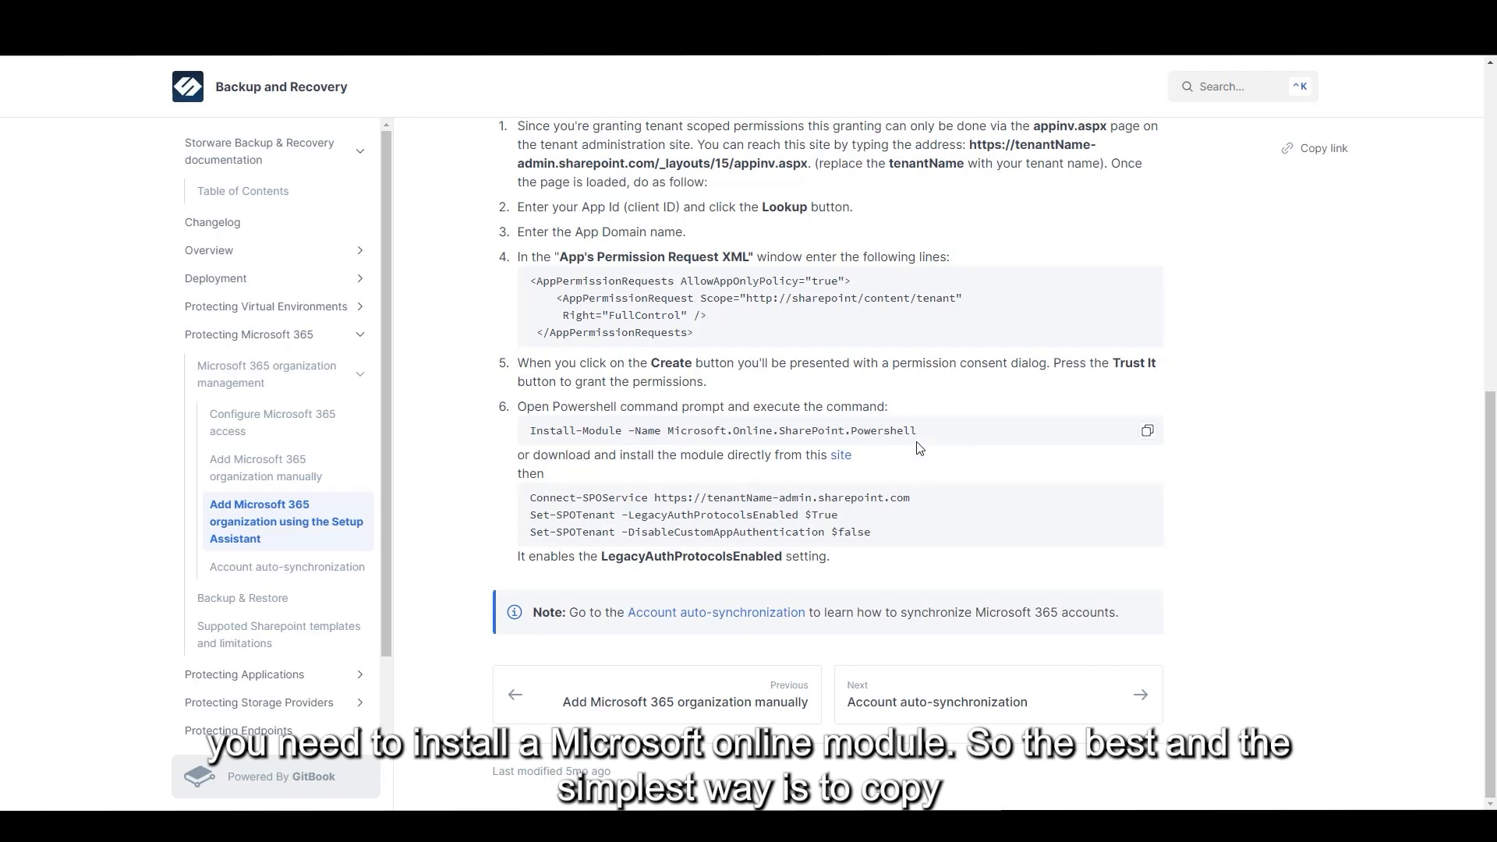
left_click(1151, 435)
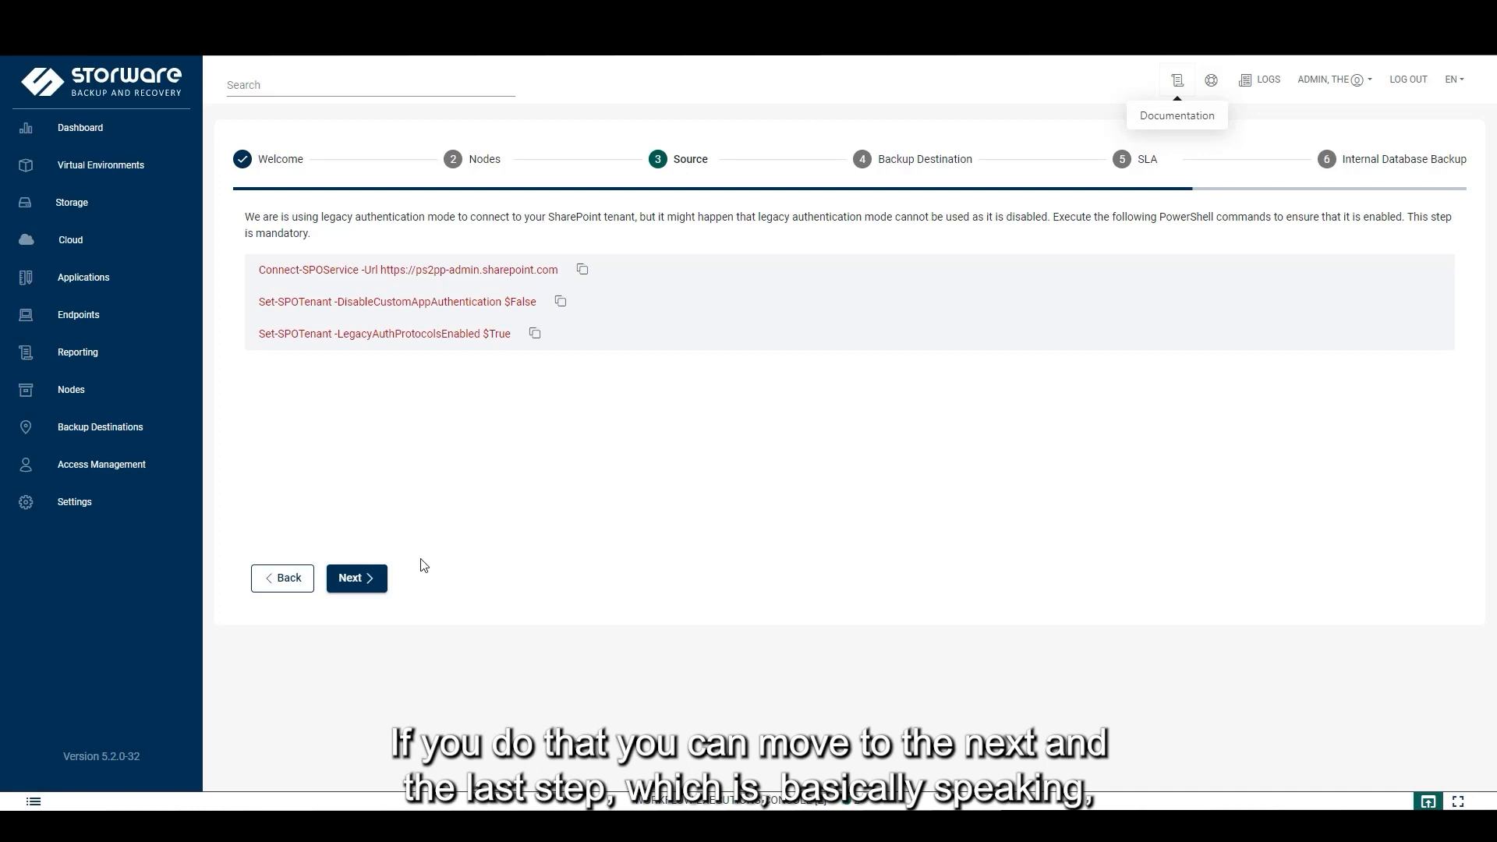
Create the Microsoft 365 provider ps2pp with the filled-in tenant ID, client ID and secret
left_click(373, 584)
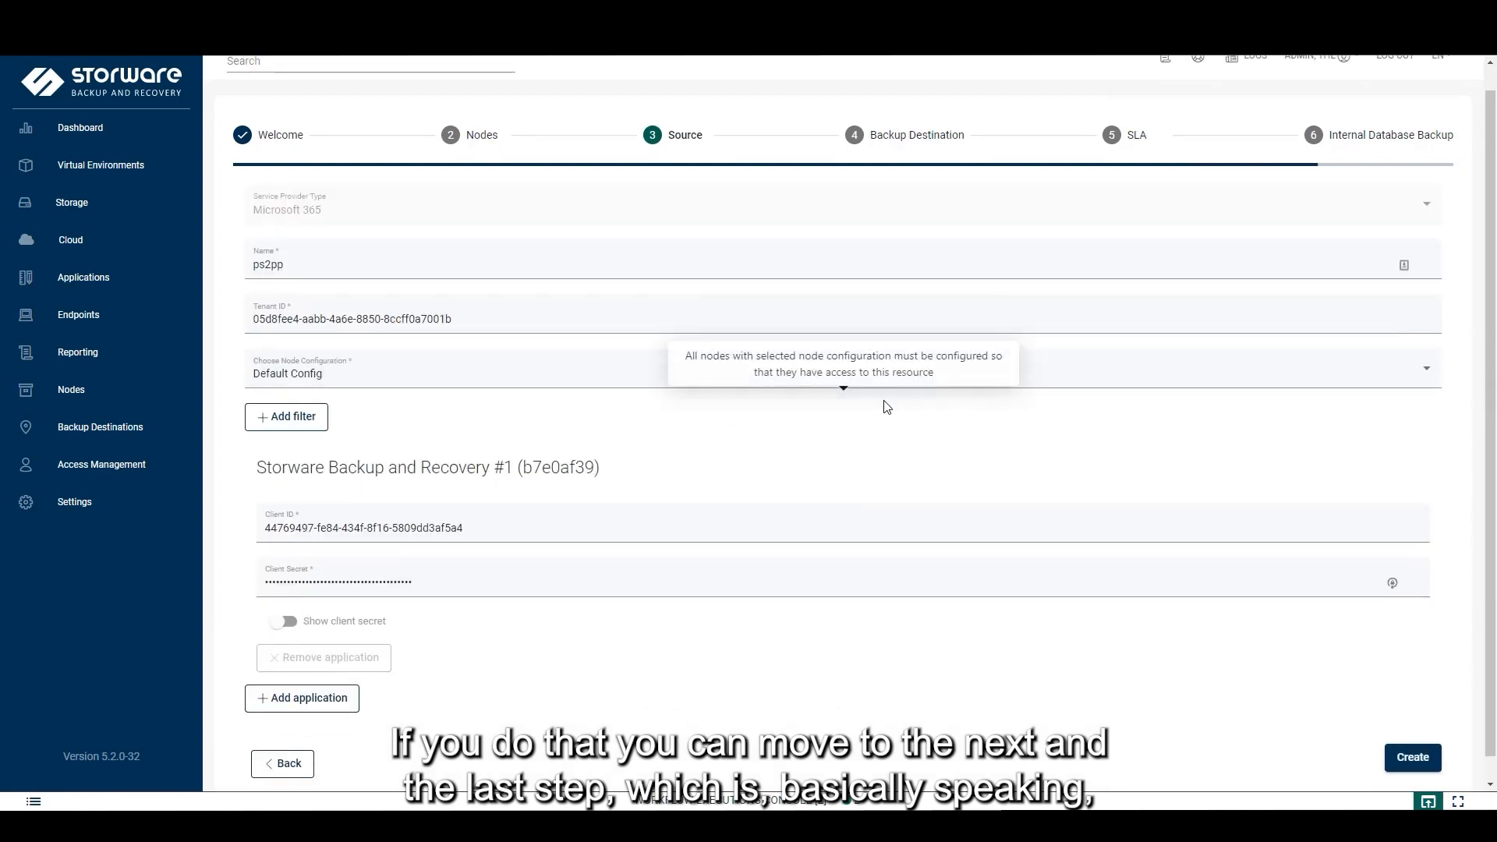
scroll(886, 405, "down", 1)
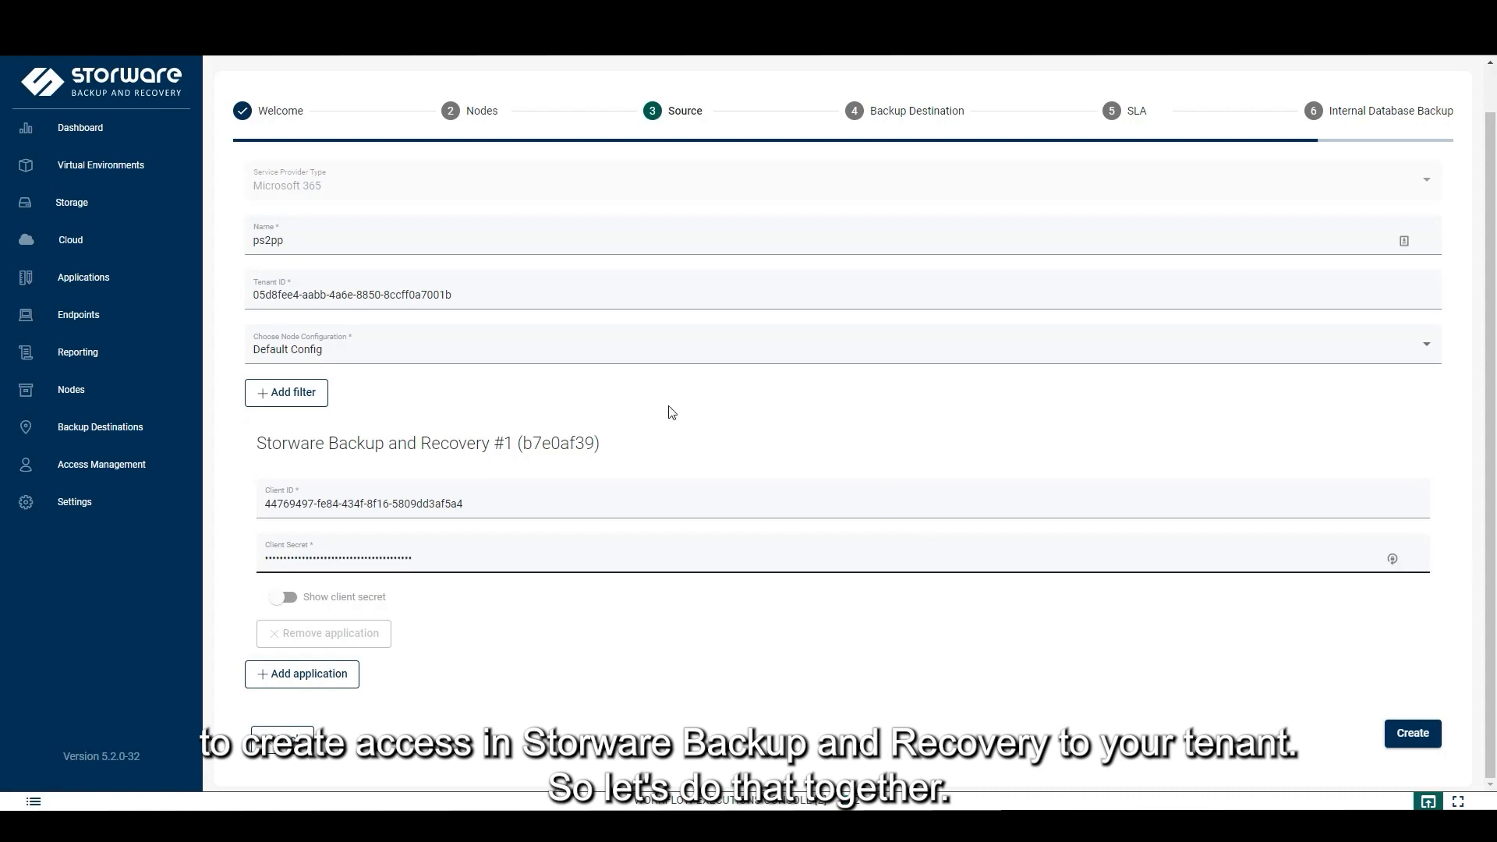
left_click(1420, 745)
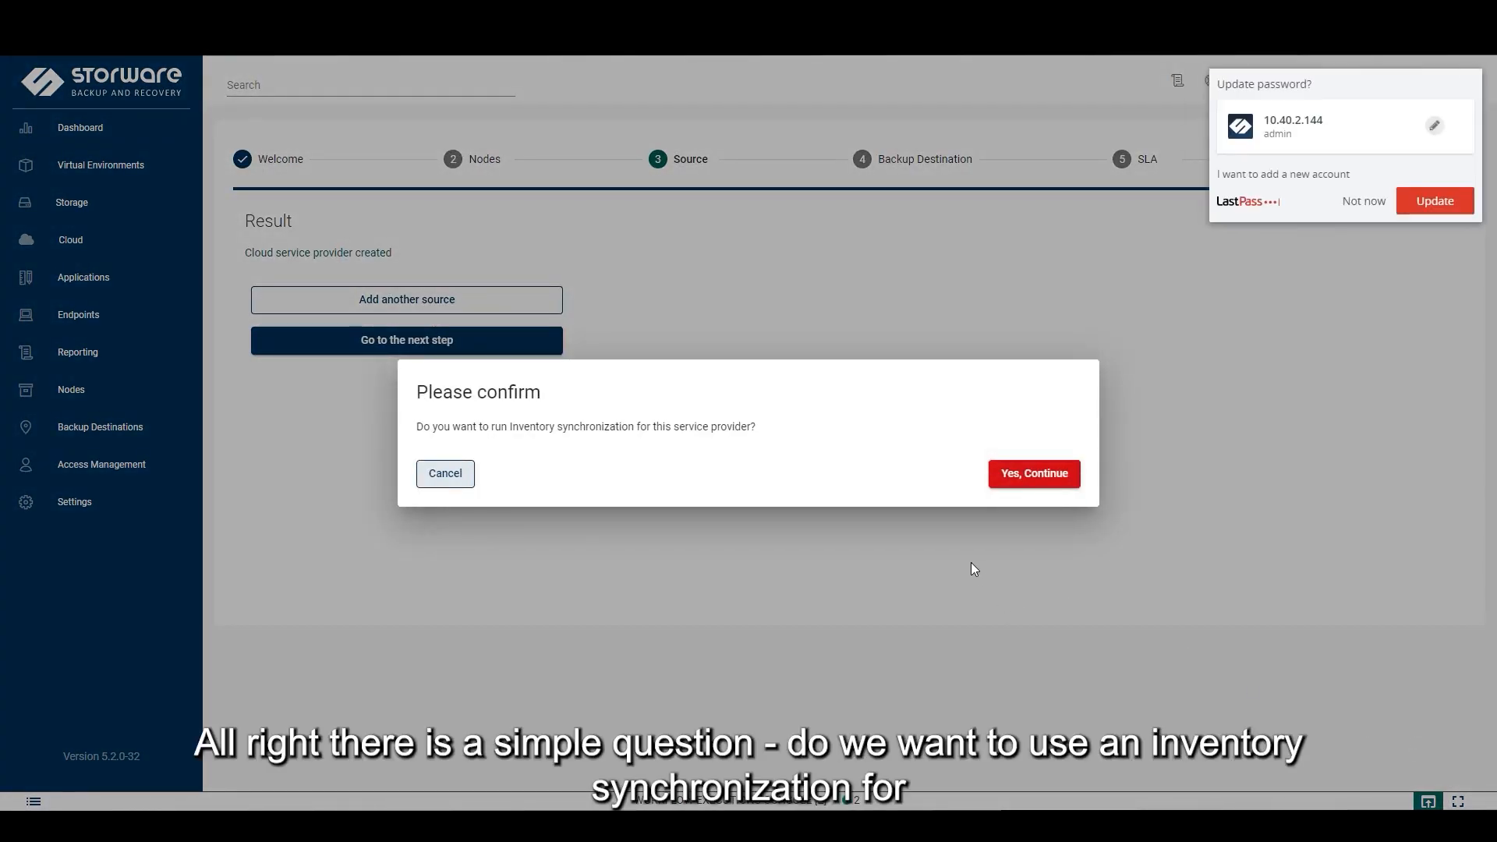
Dismiss the LastPass prompt and confirm running inventory synchronization for the new provider
left_click(1363, 201)
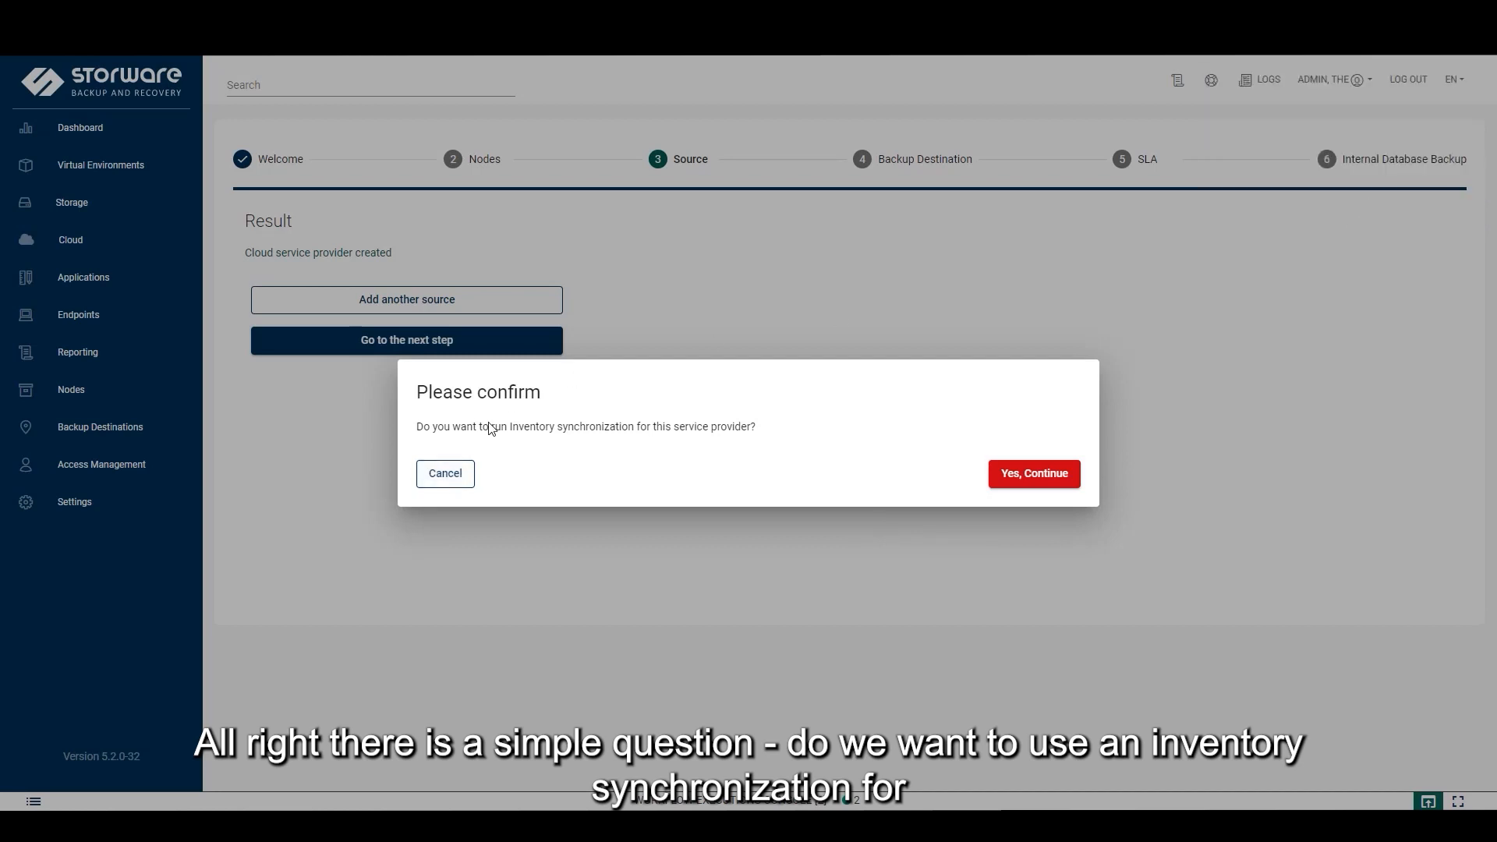
left_click_drag(496, 430, 607, 425)
double_click(662, 426)
left_click(841, 471)
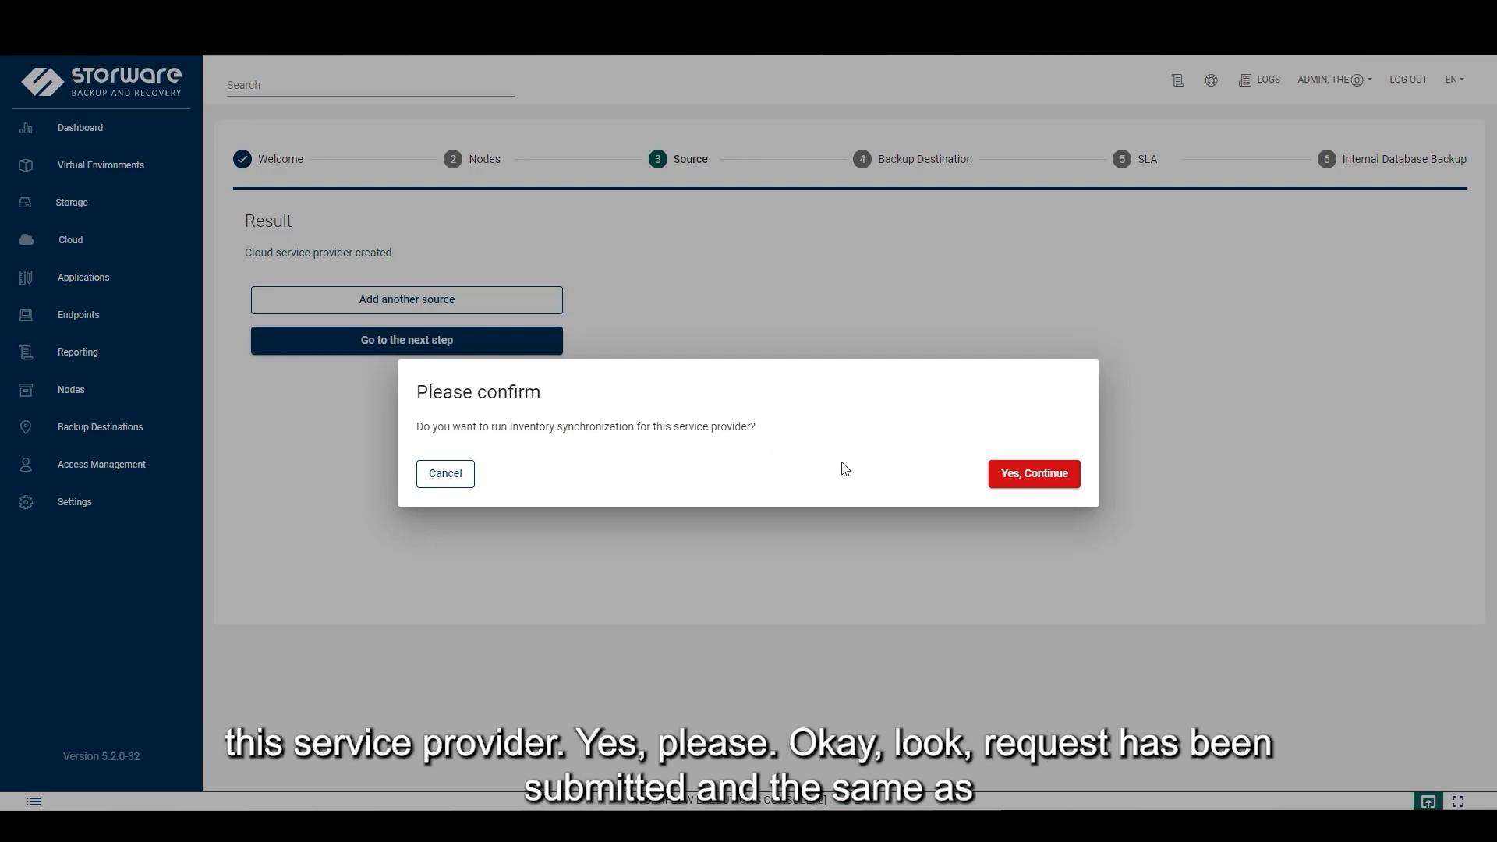
left_click(1040, 484)
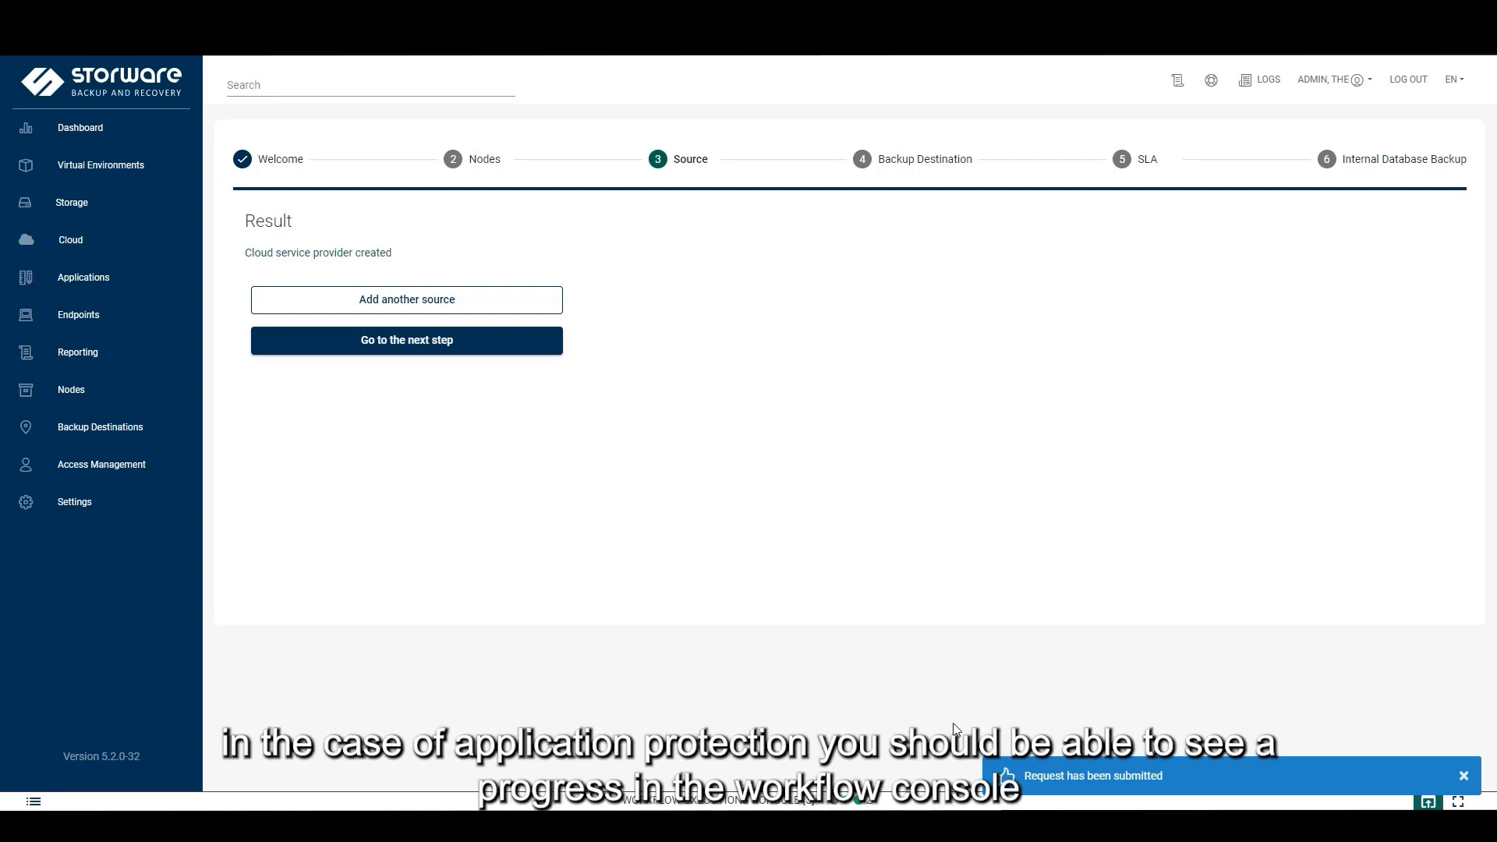
left_click(943, 803)
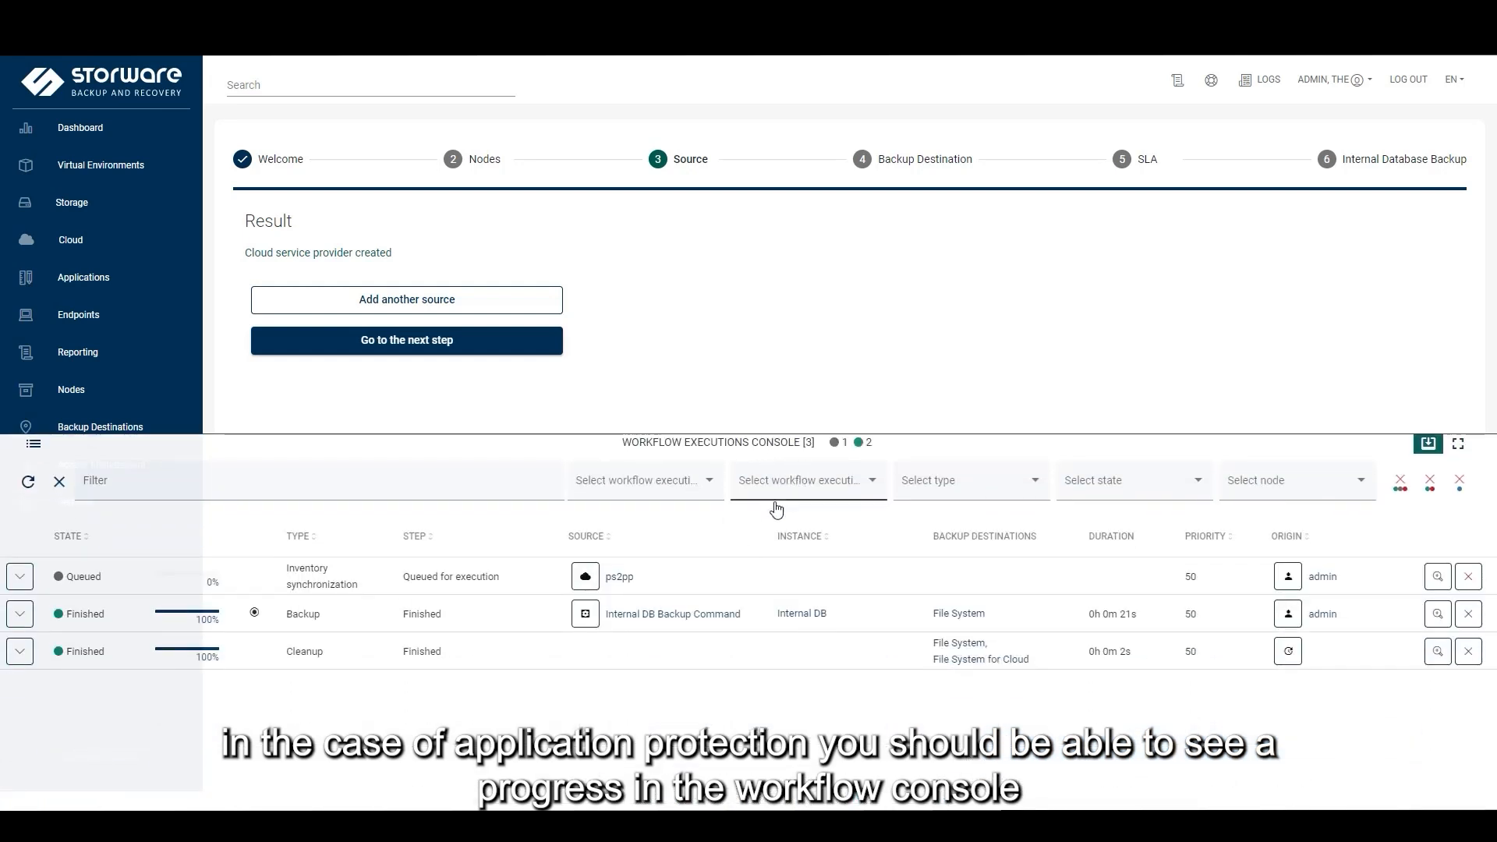
left_click_drag(360, 591, 286, 569)
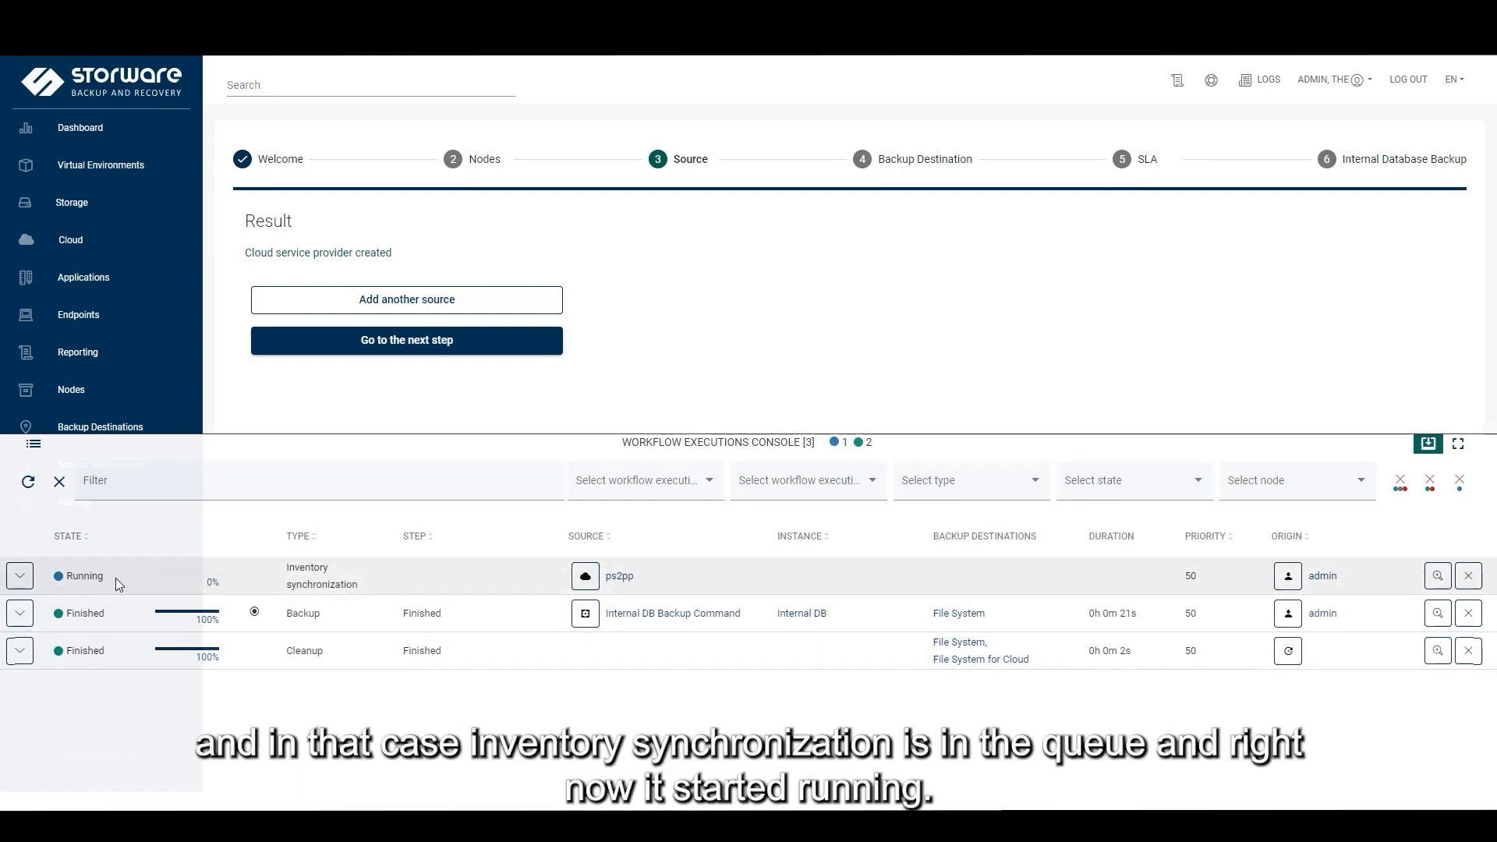
left_click(21, 577)
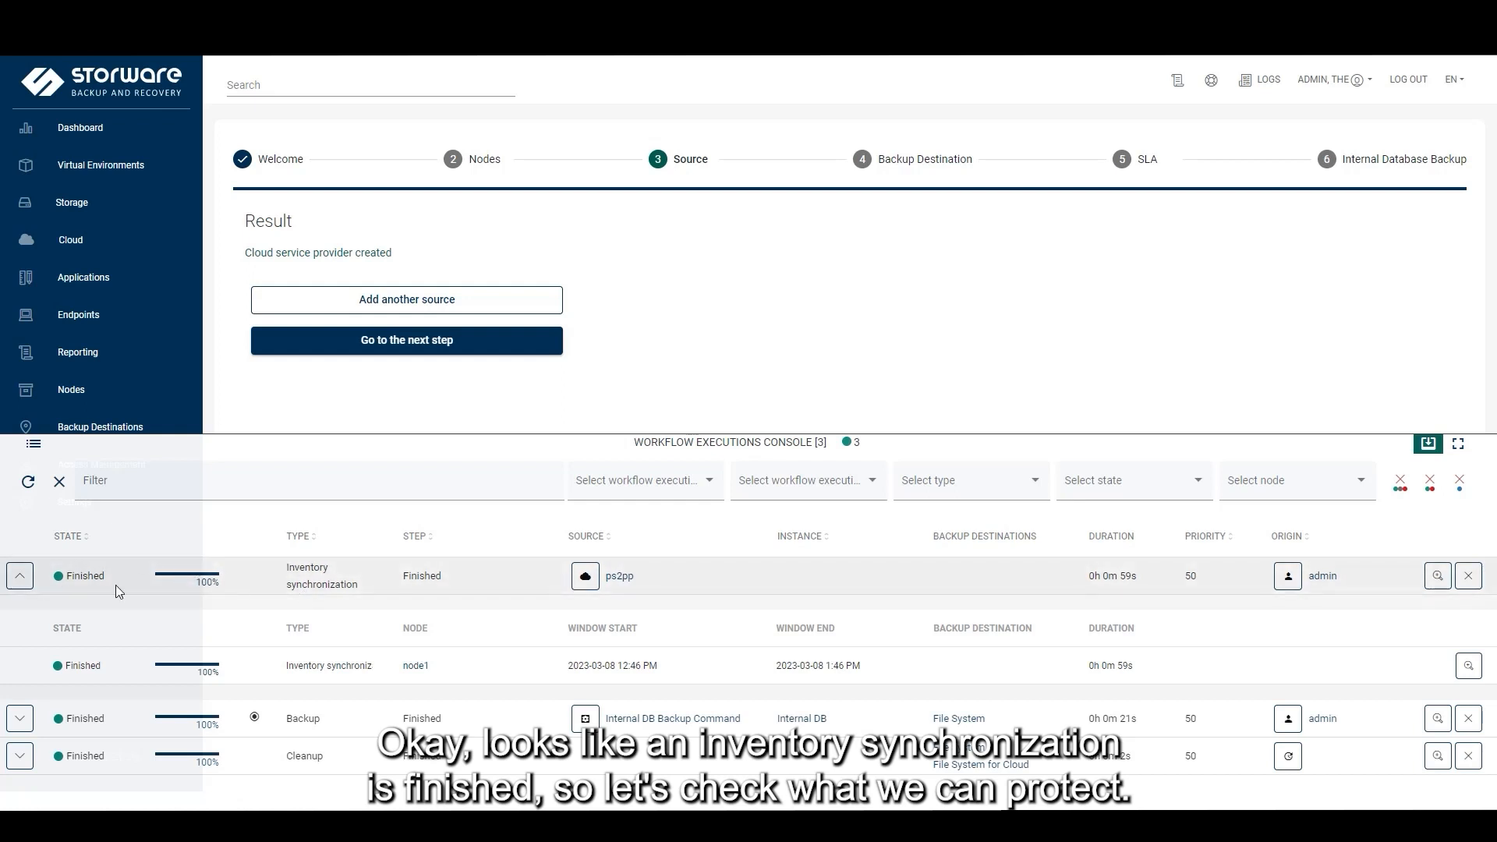
left_click(1427, 443)
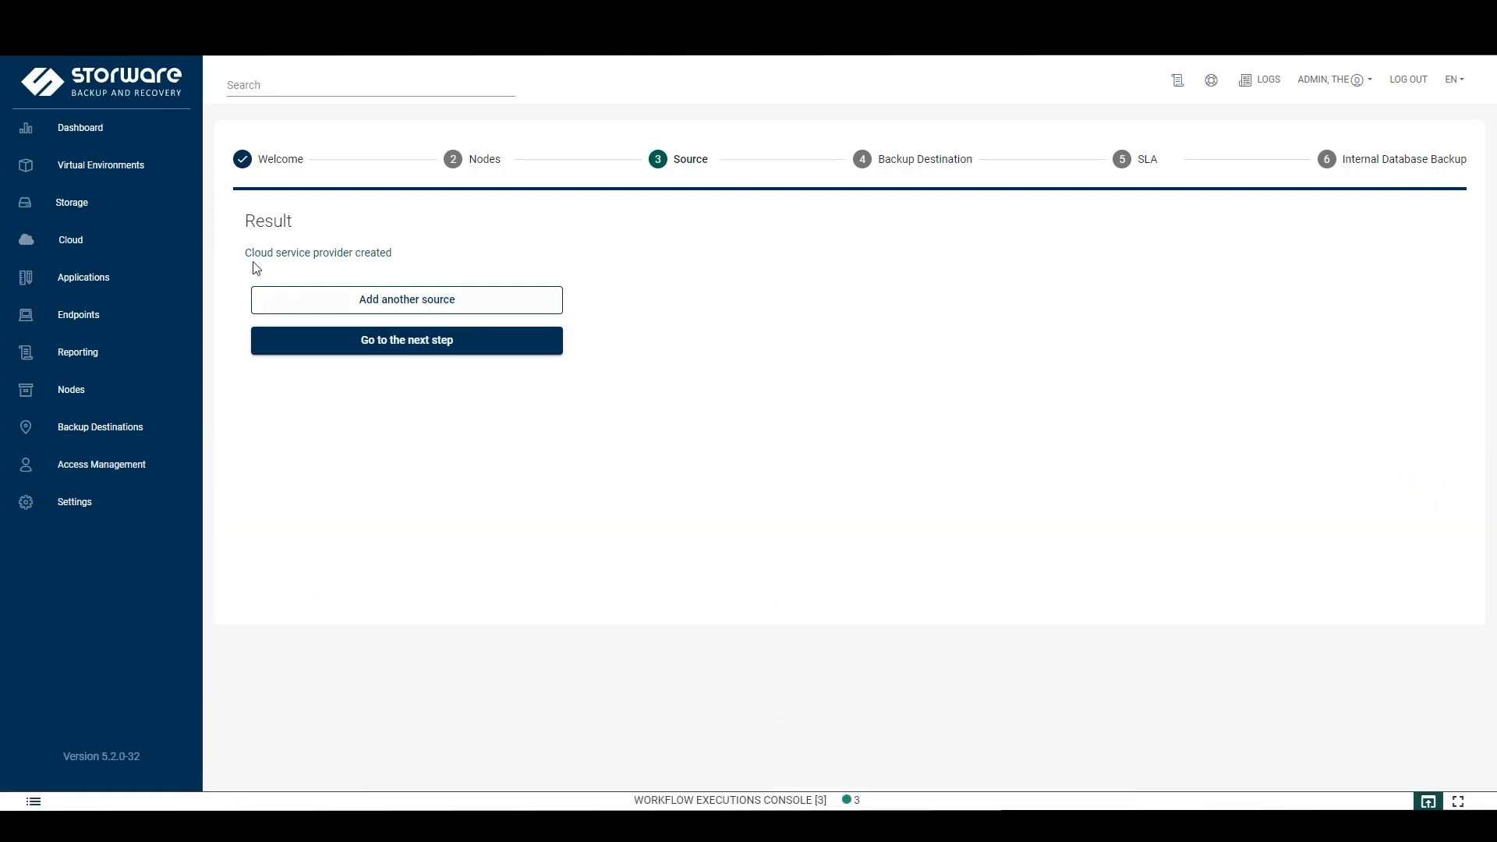
Browse the synchronized Groups, Sites and Teams lists under Cloud, then return to Users
left_click(124, 243)
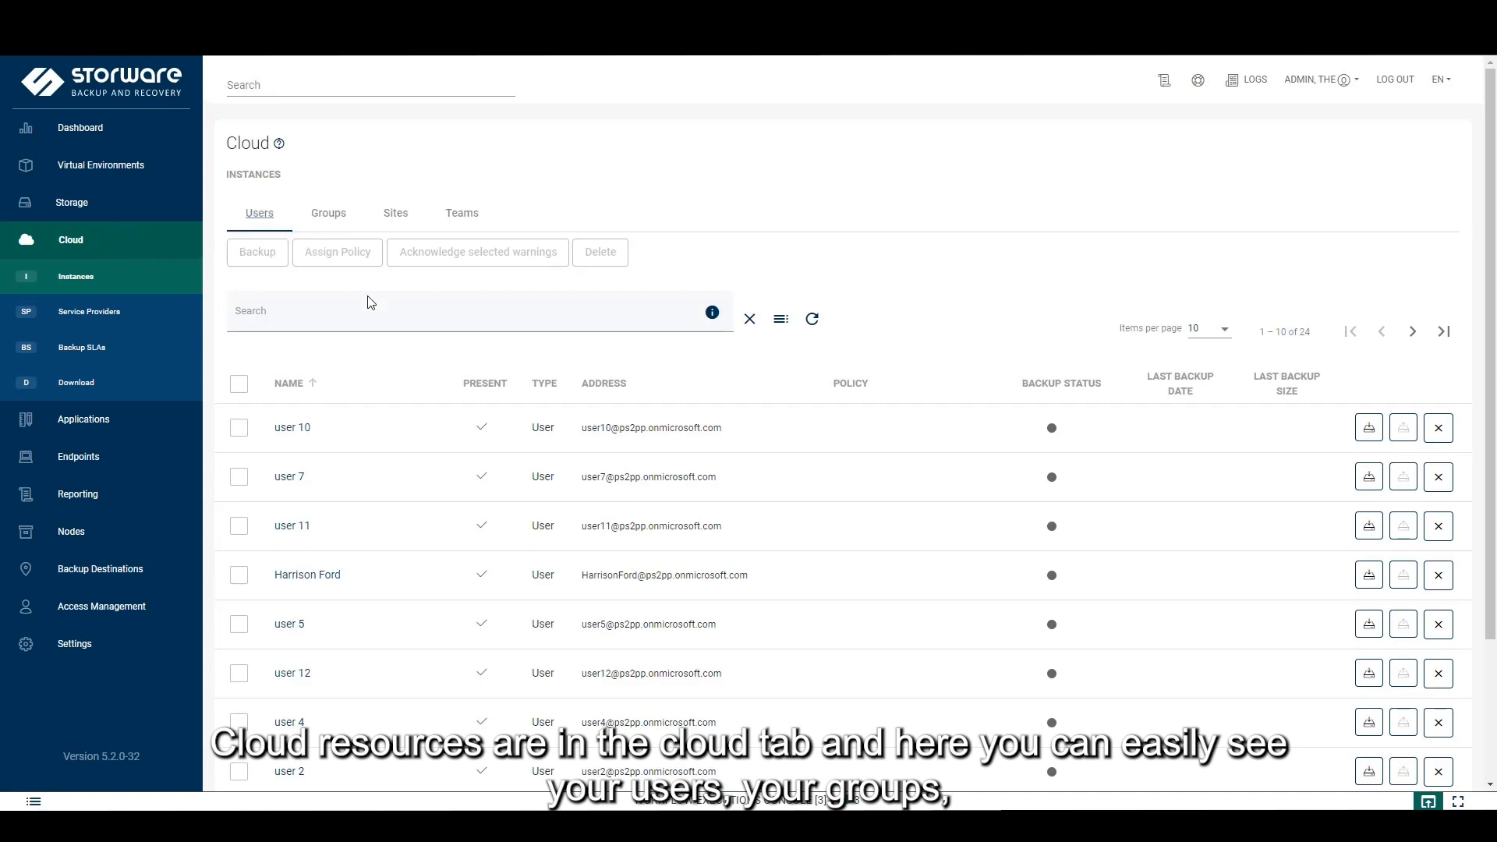
left_click(337, 216)
left_click(399, 216)
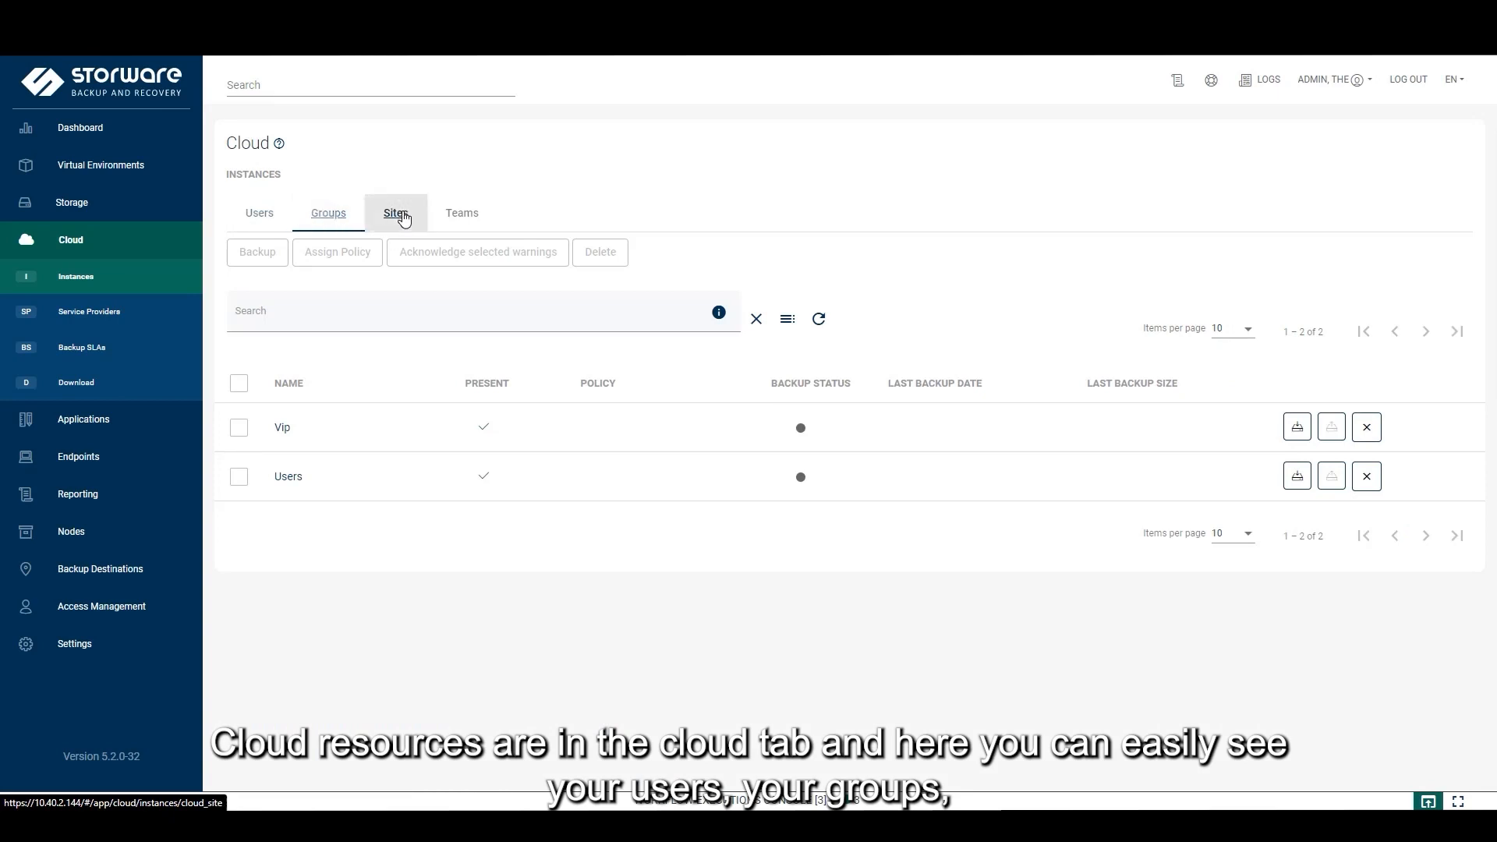
left_click(487, 209)
left_click(464, 220)
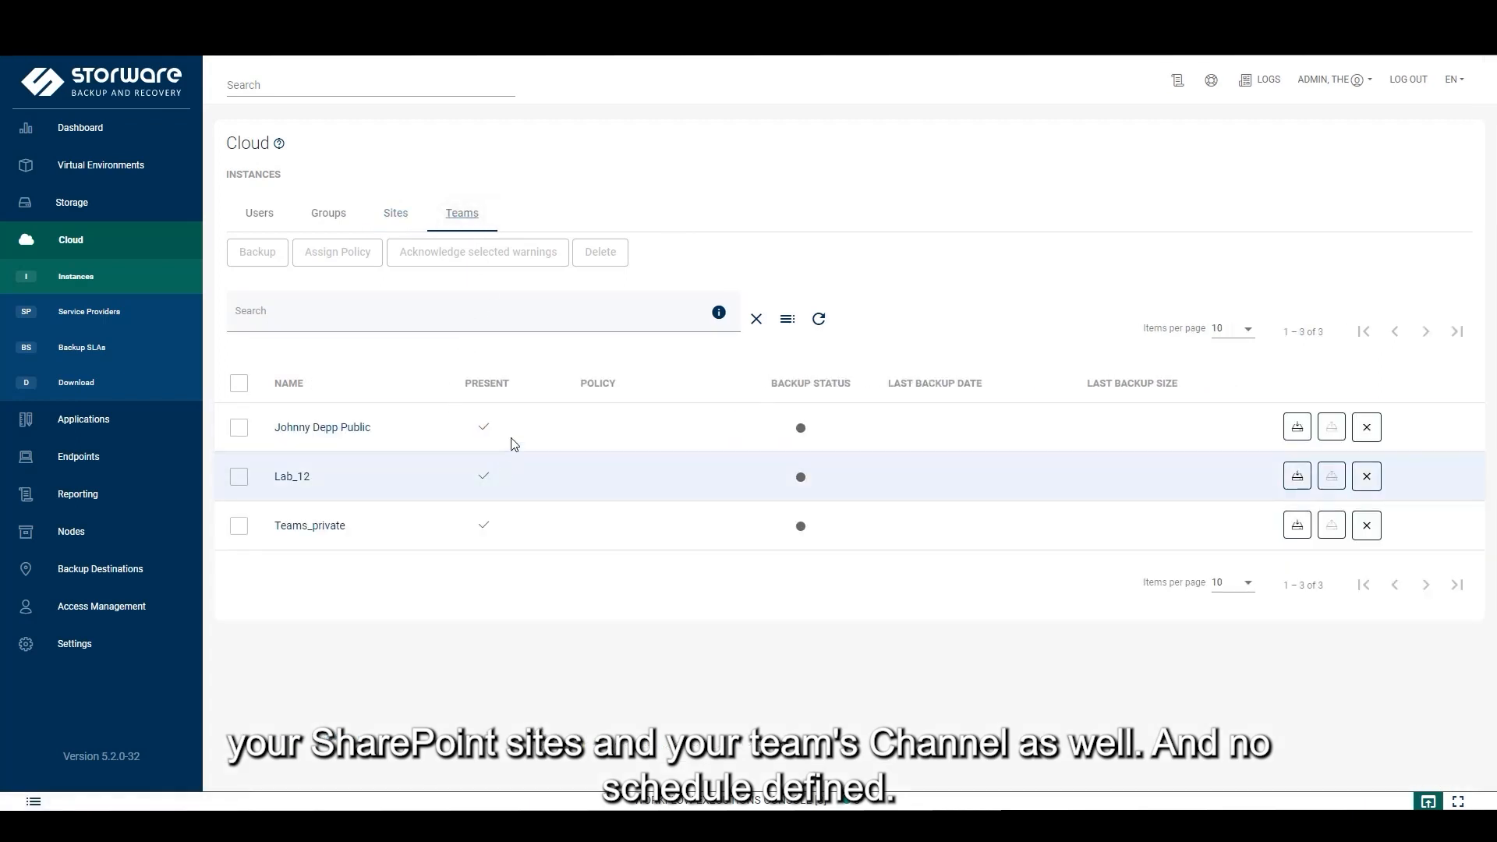
mouse_move(800, 433)
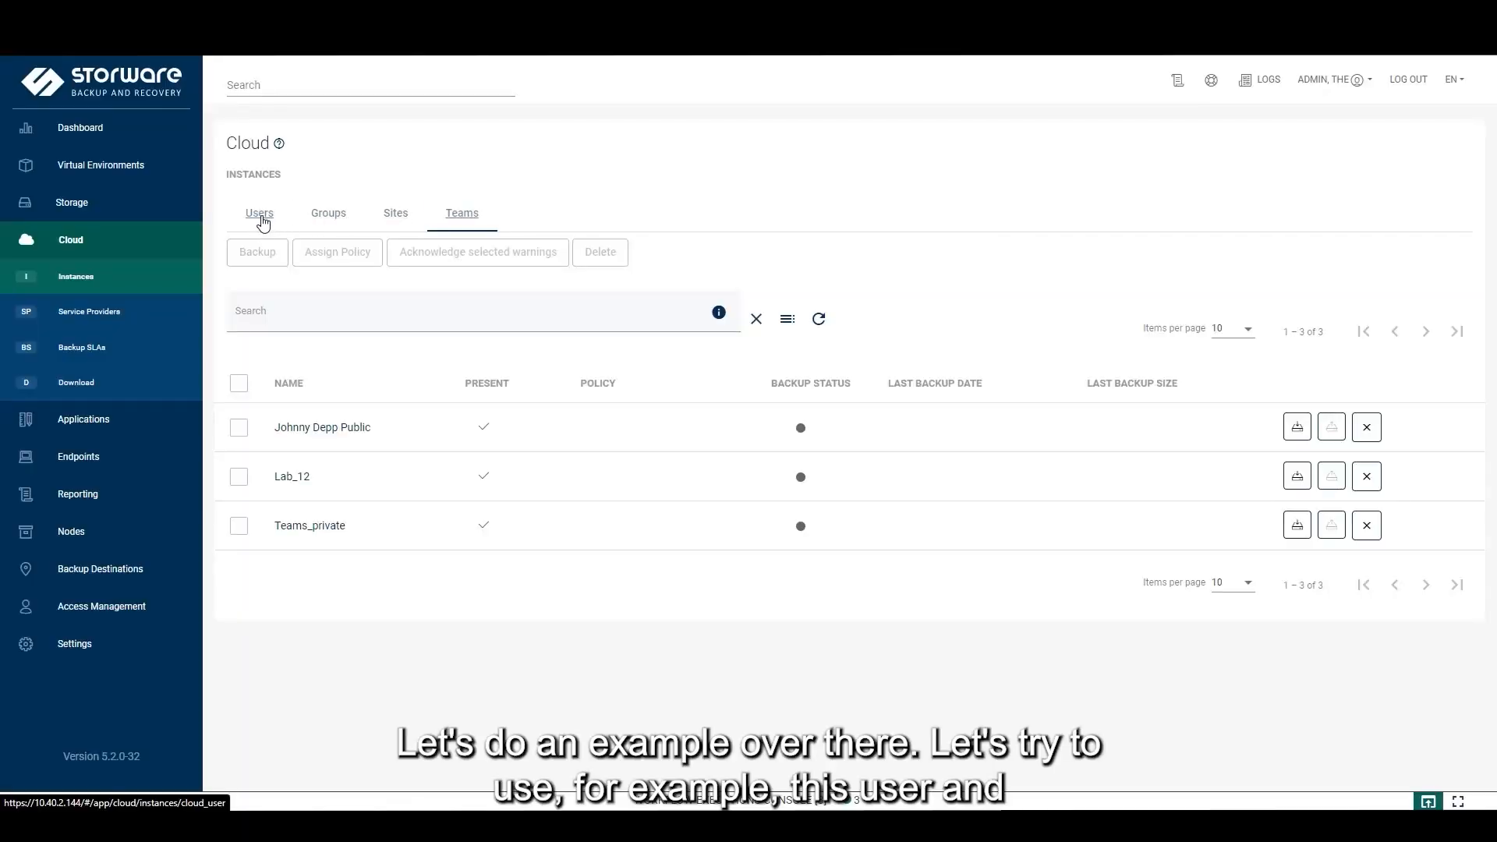
left_click(263, 222)
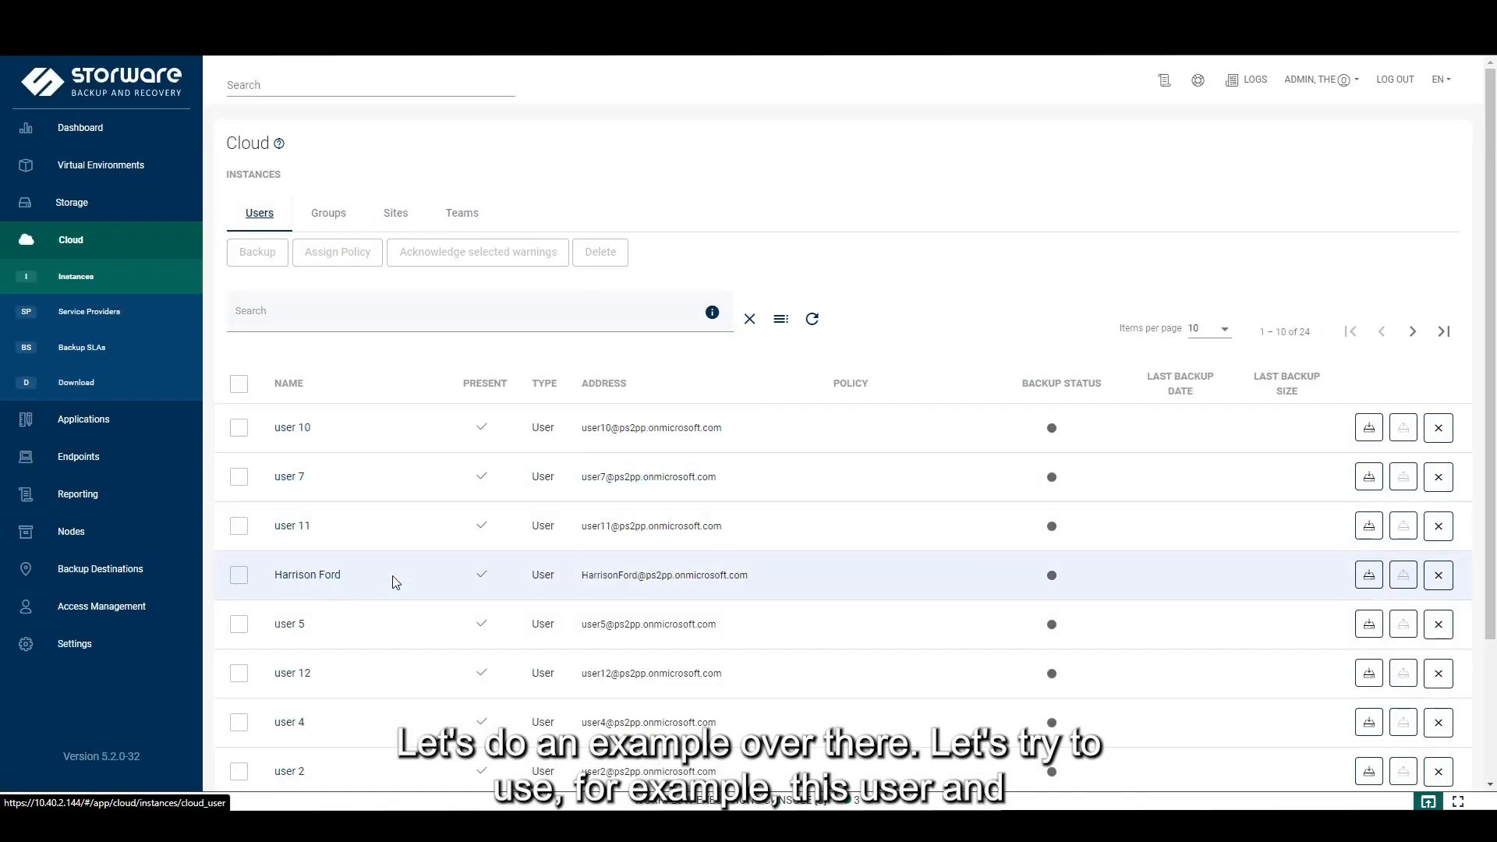
Assign the Production Cloud policy to the selected demo user and save it
left_click(238, 575)
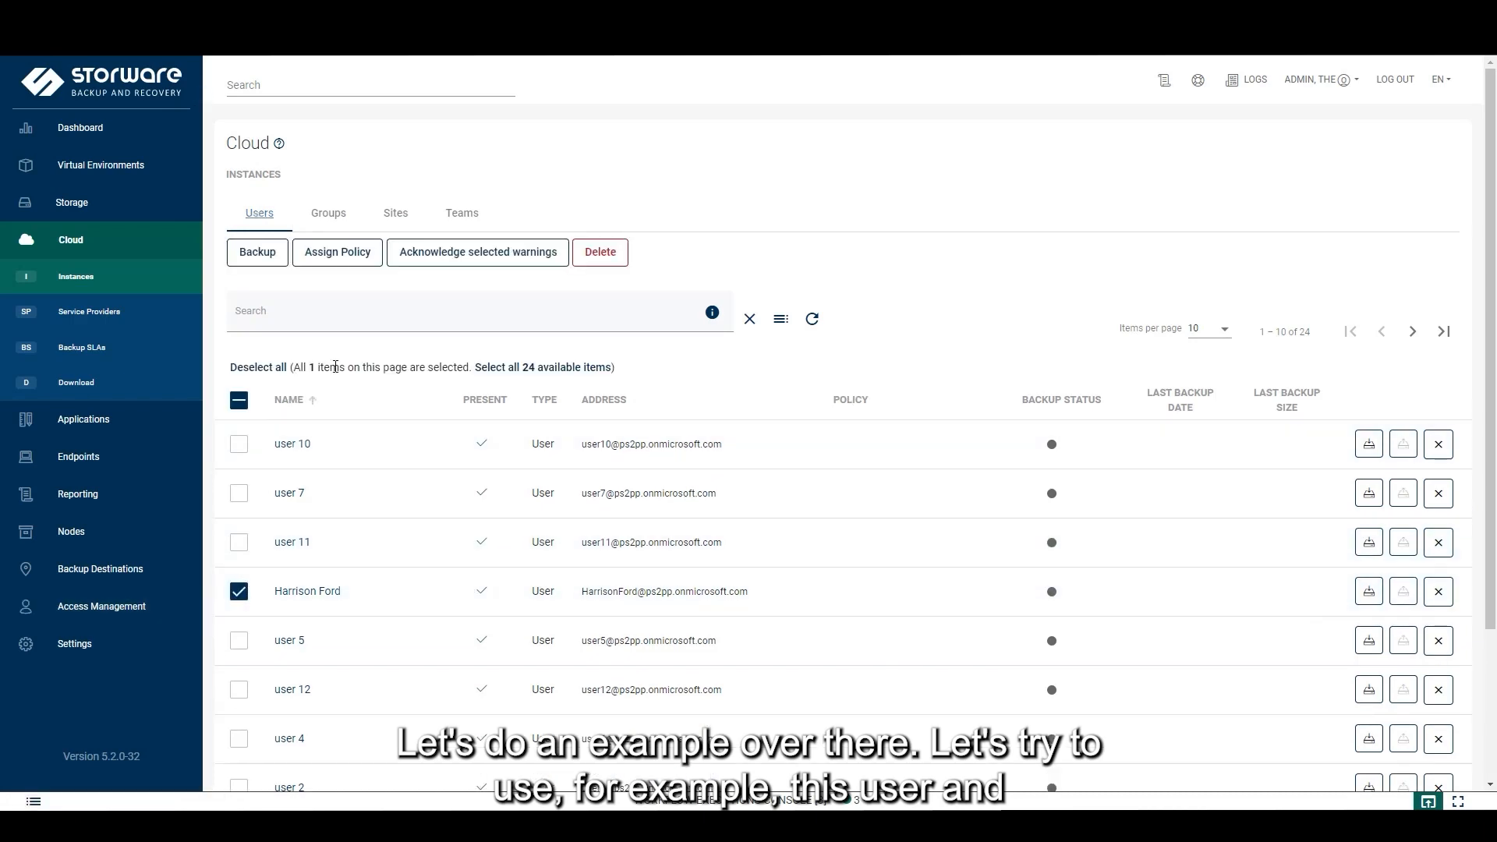
left_click(350, 257)
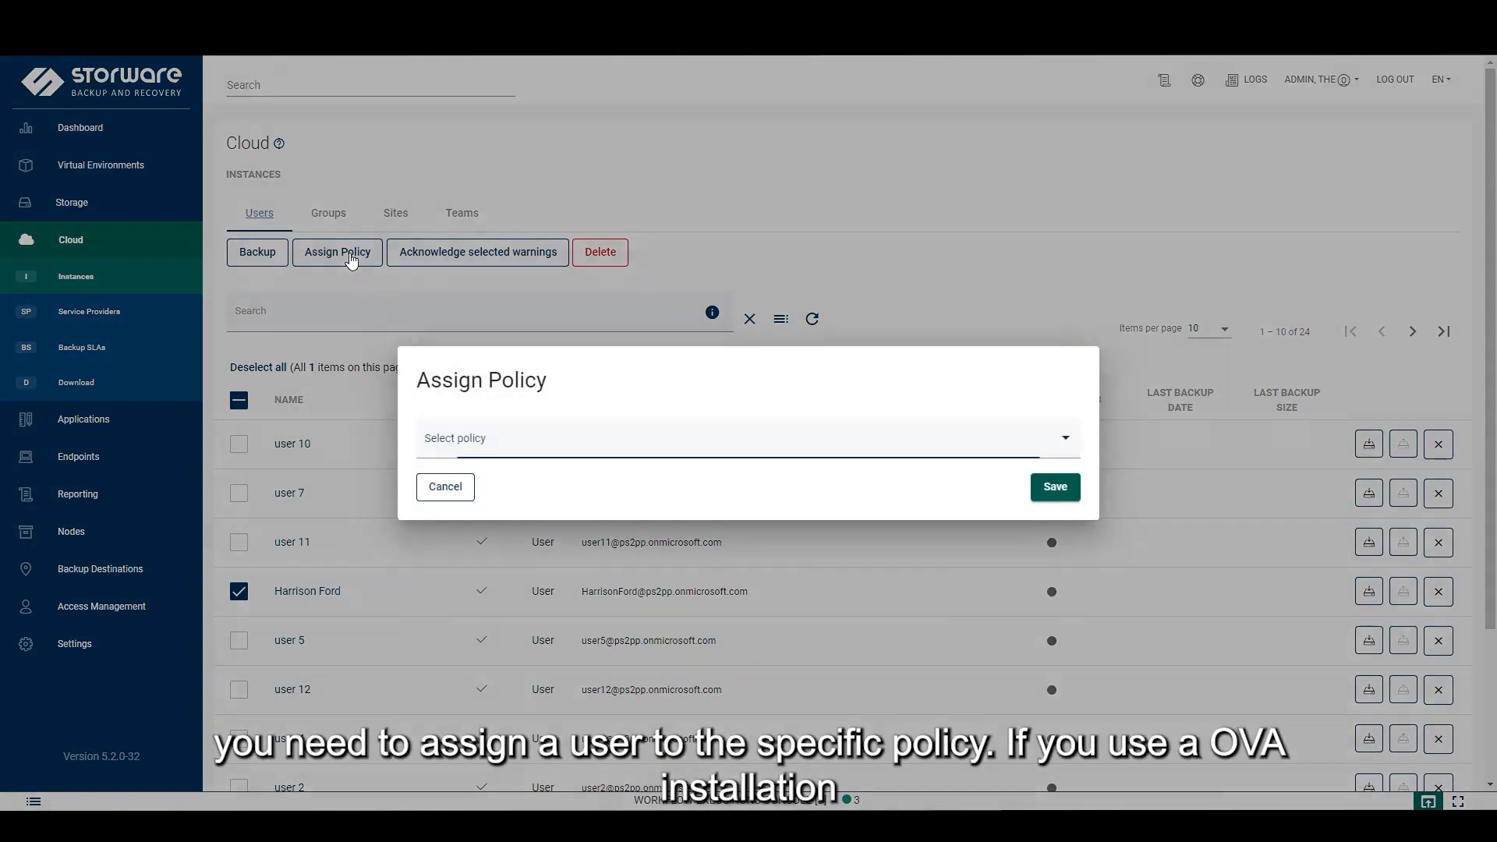
left_click(614, 439)
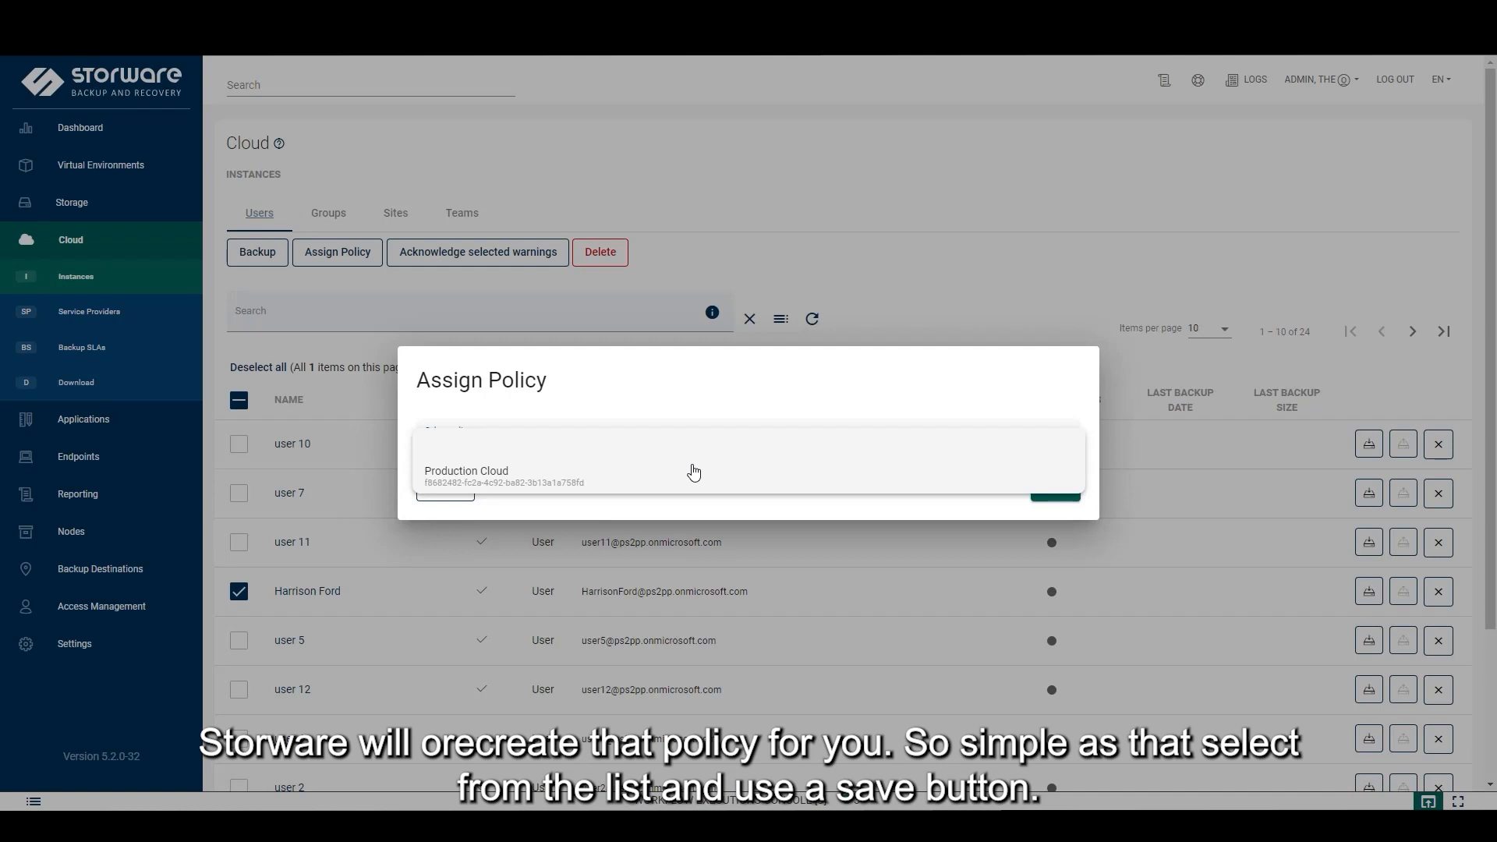
left_click(530, 478)
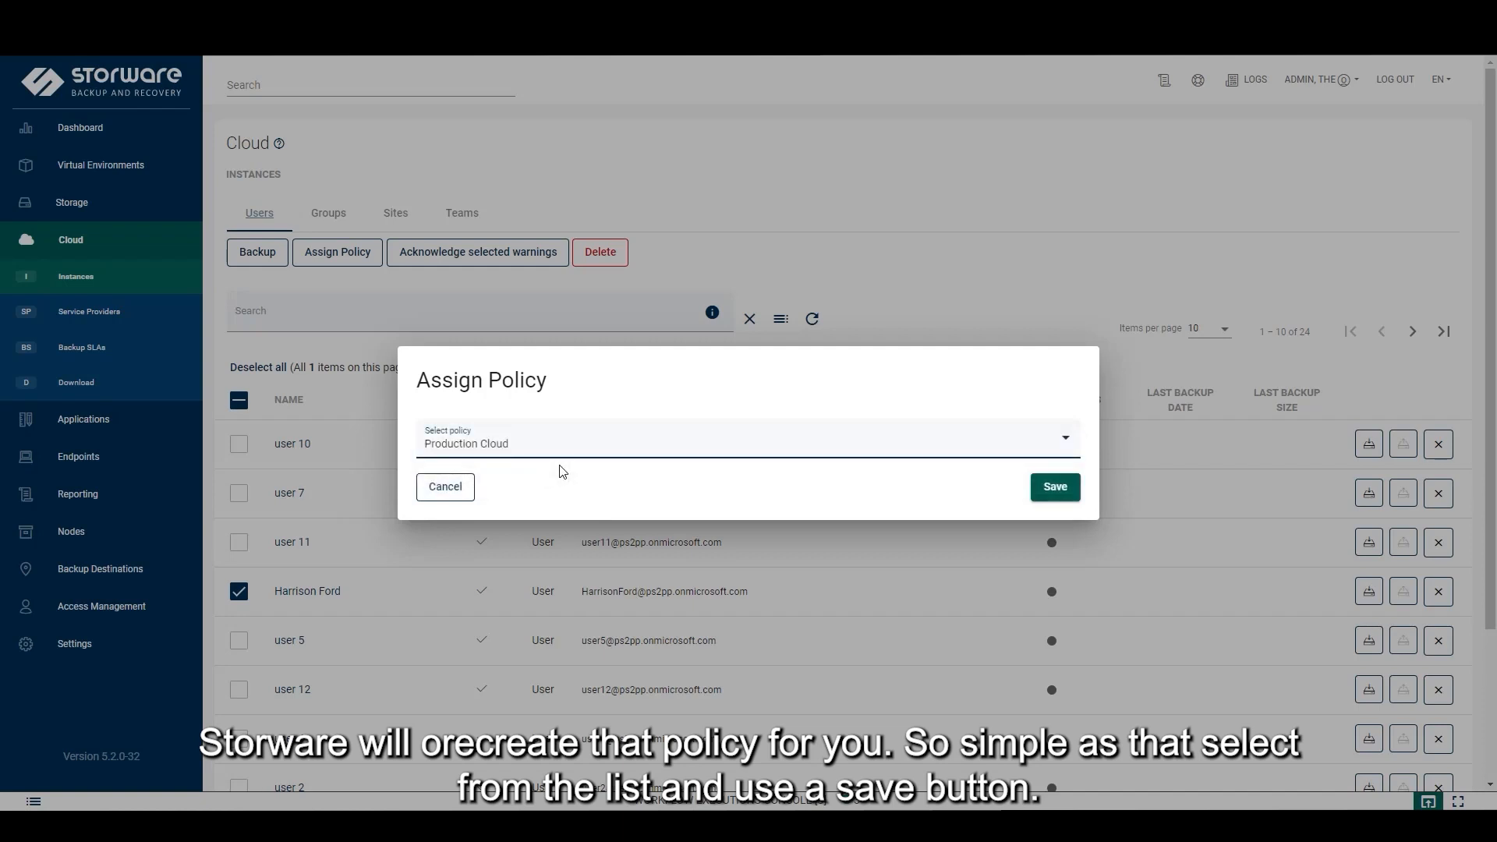
left_click(1061, 492)
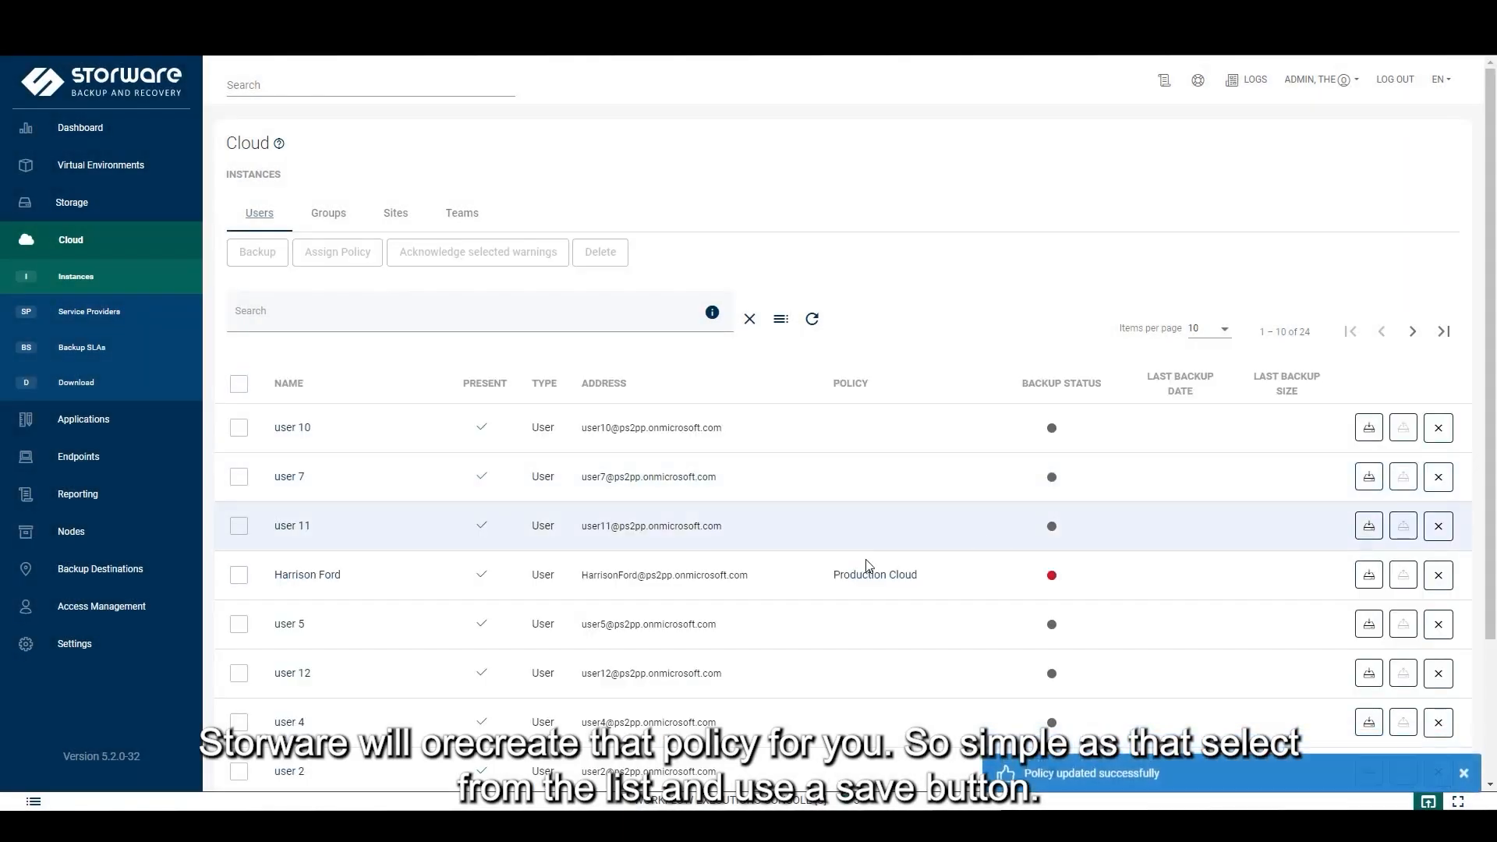
left_click(238, 578)
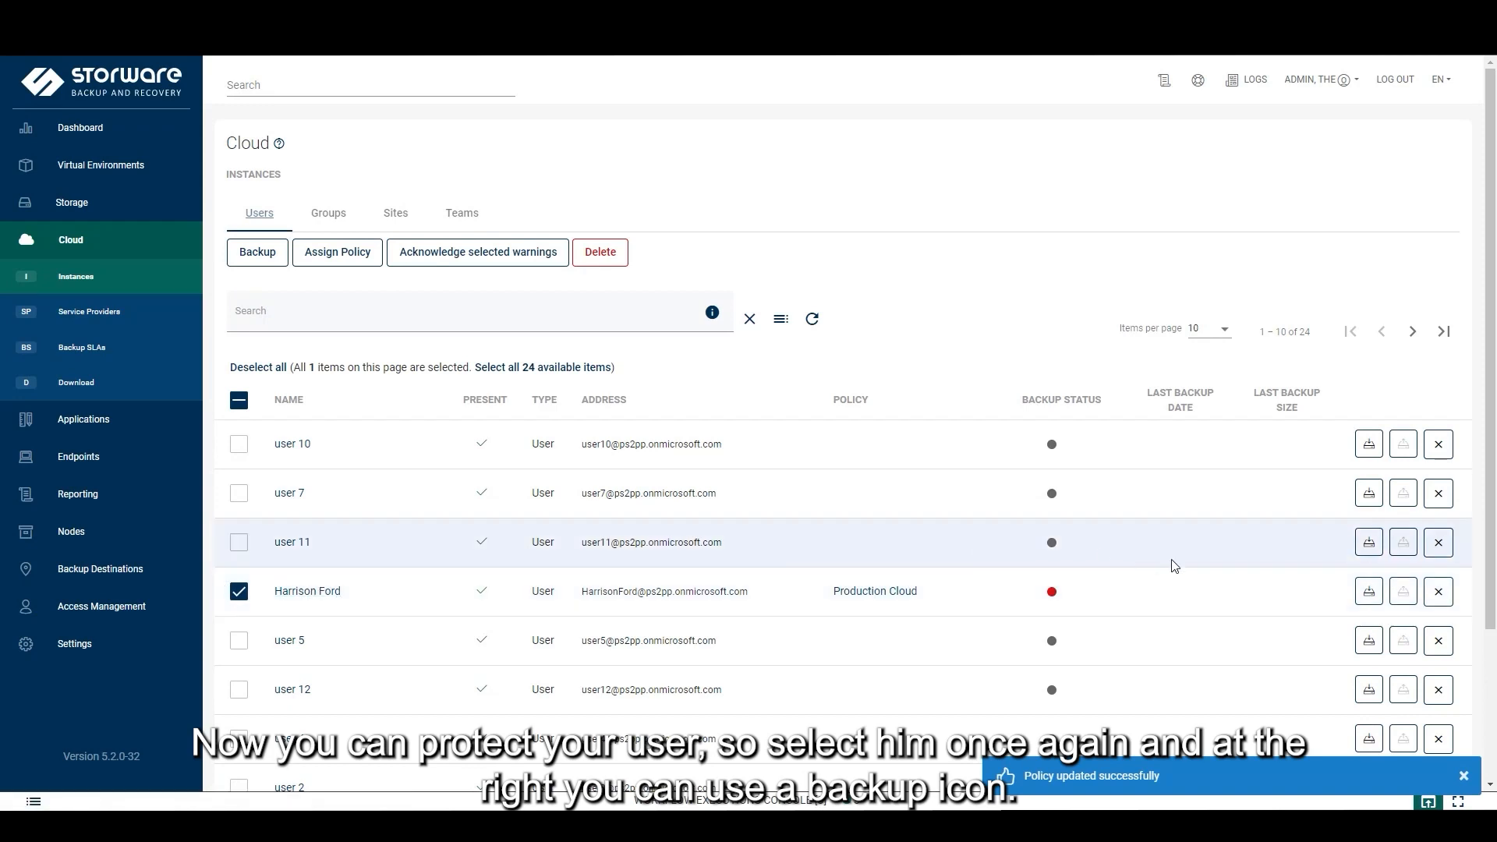
Run a backup of the selected user according to its policy and view workflow progress
left_click(1370, 597)
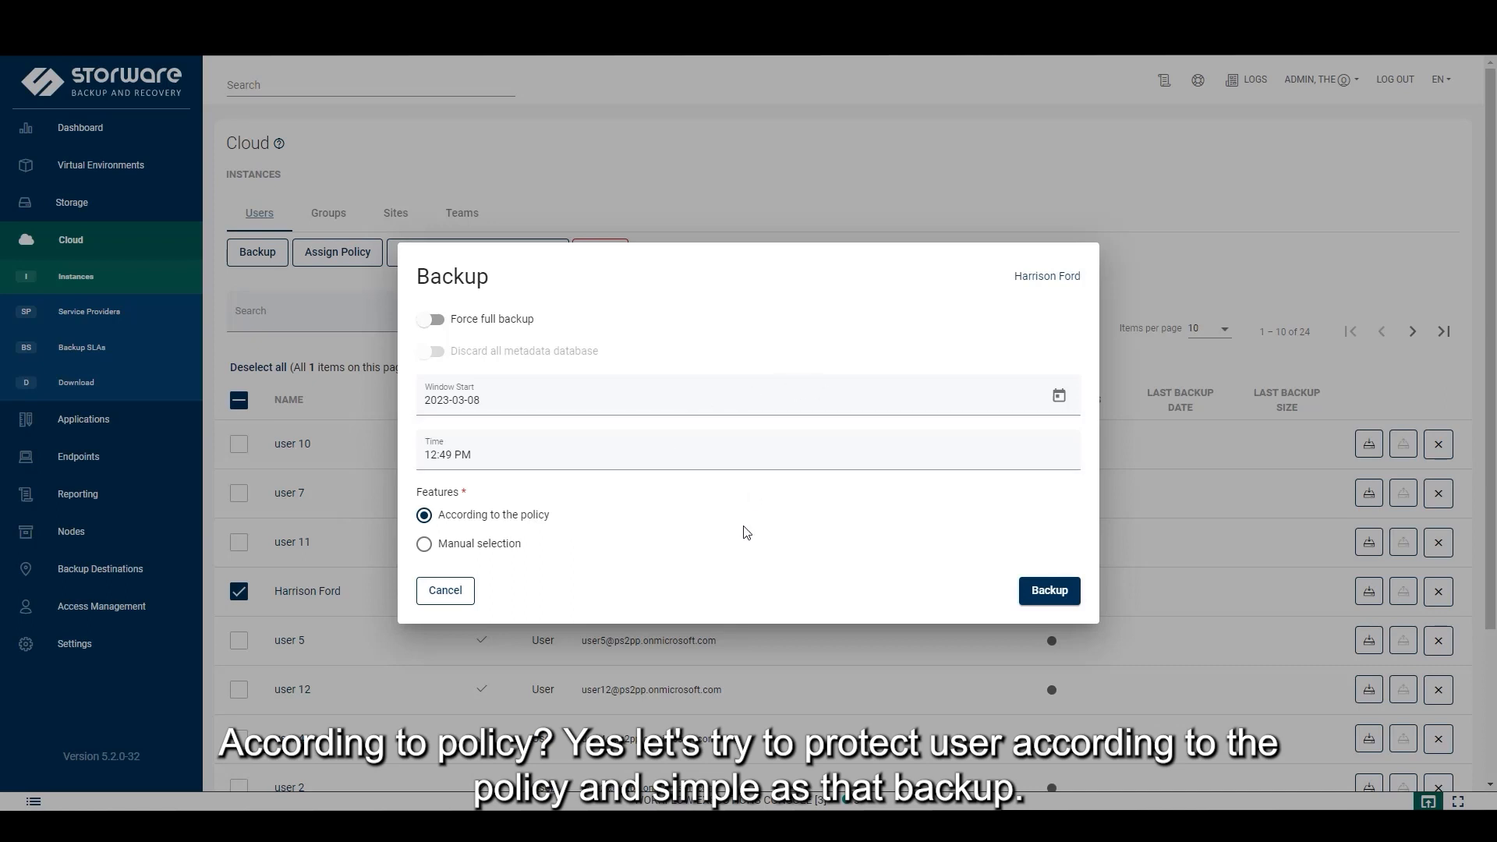
left_click(1054, 597)
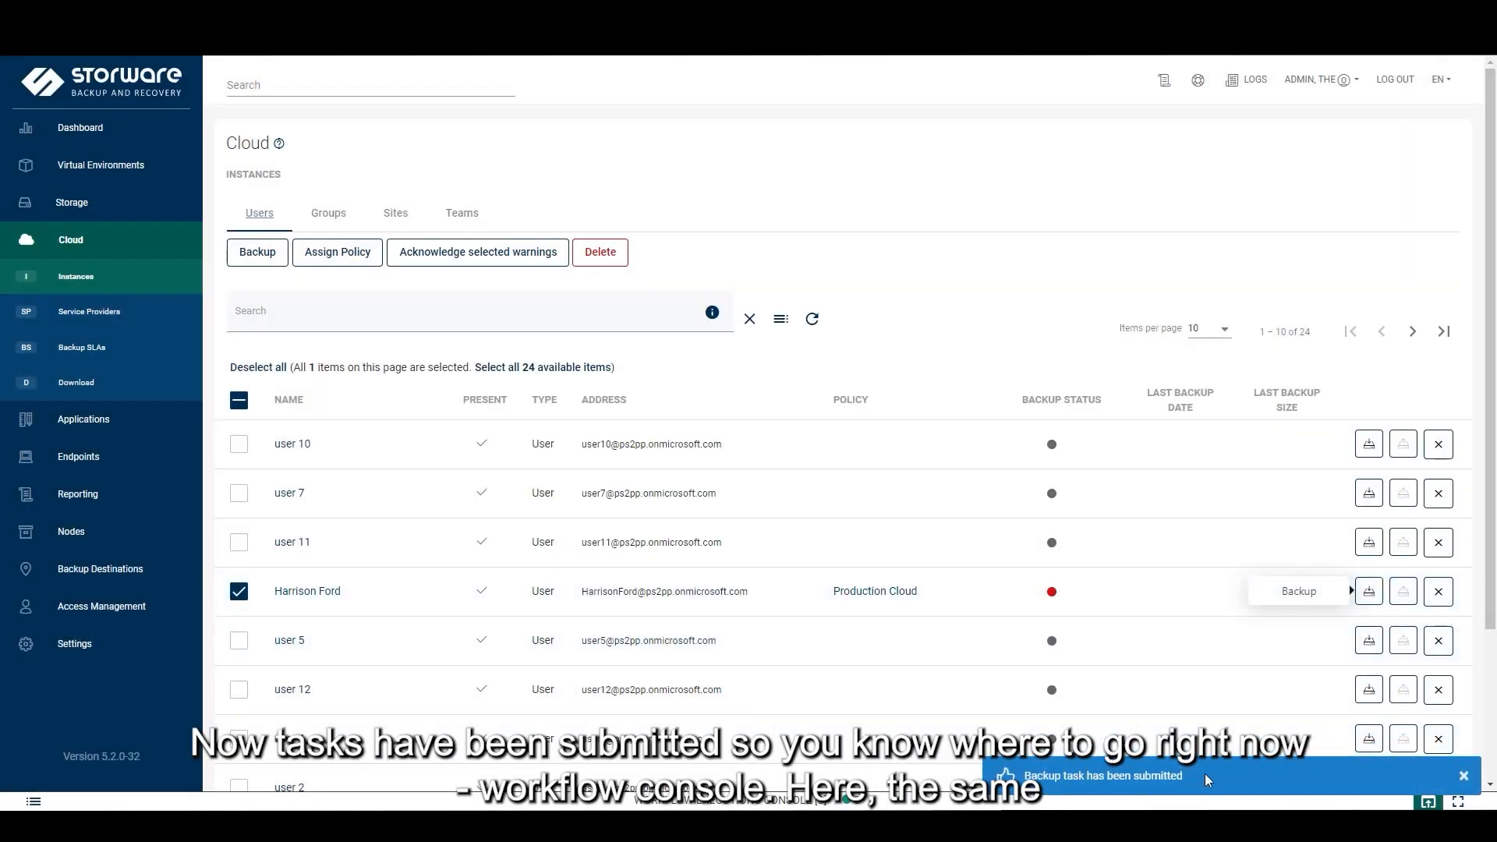
left_click(914, 801)
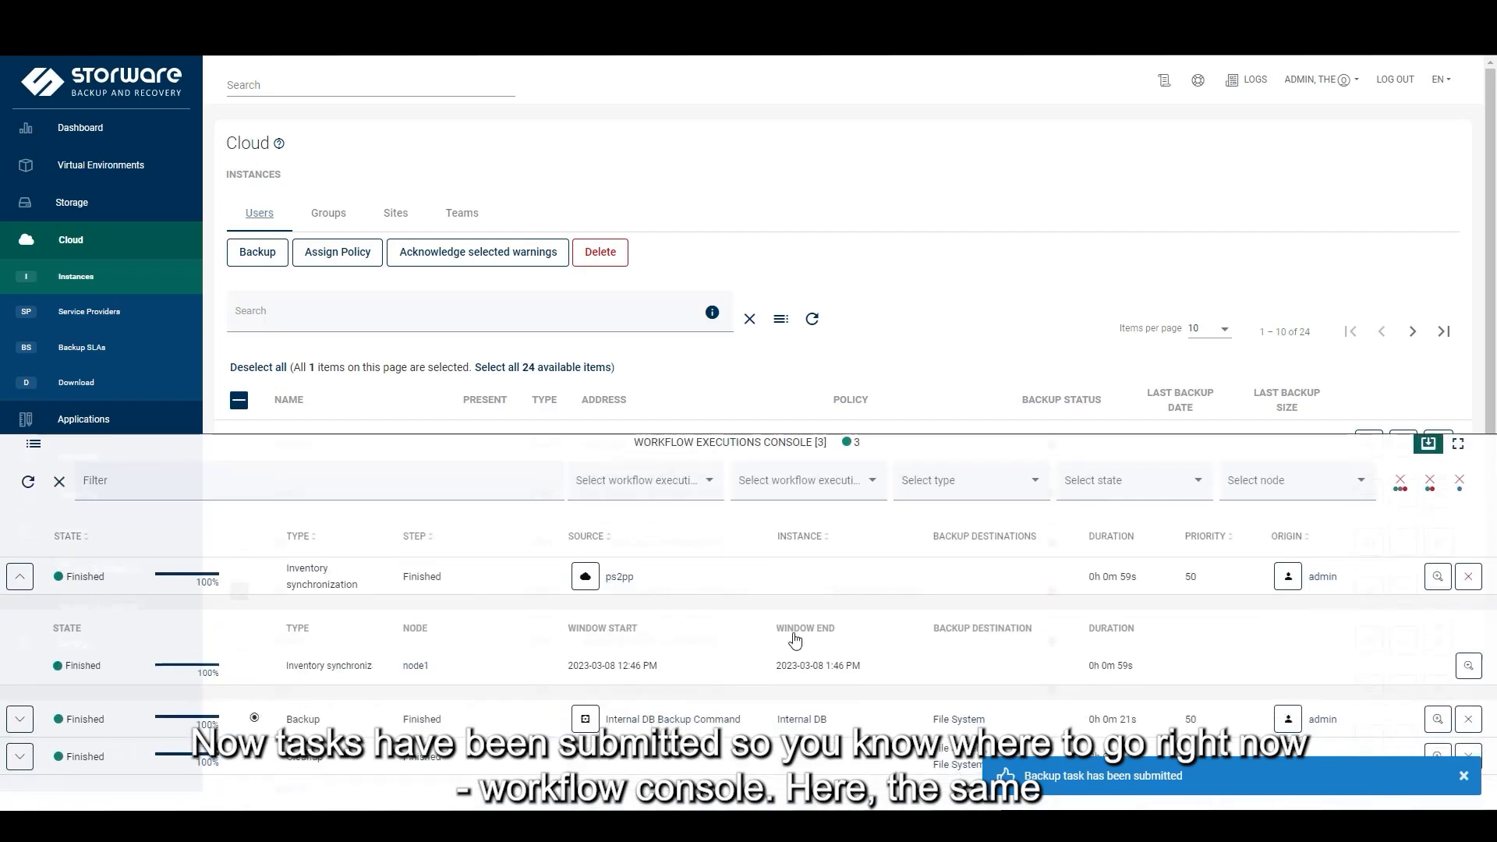
Collapse the Inventory synchronization row and minimise the Workflow Executions Console
left_click(24, 580)
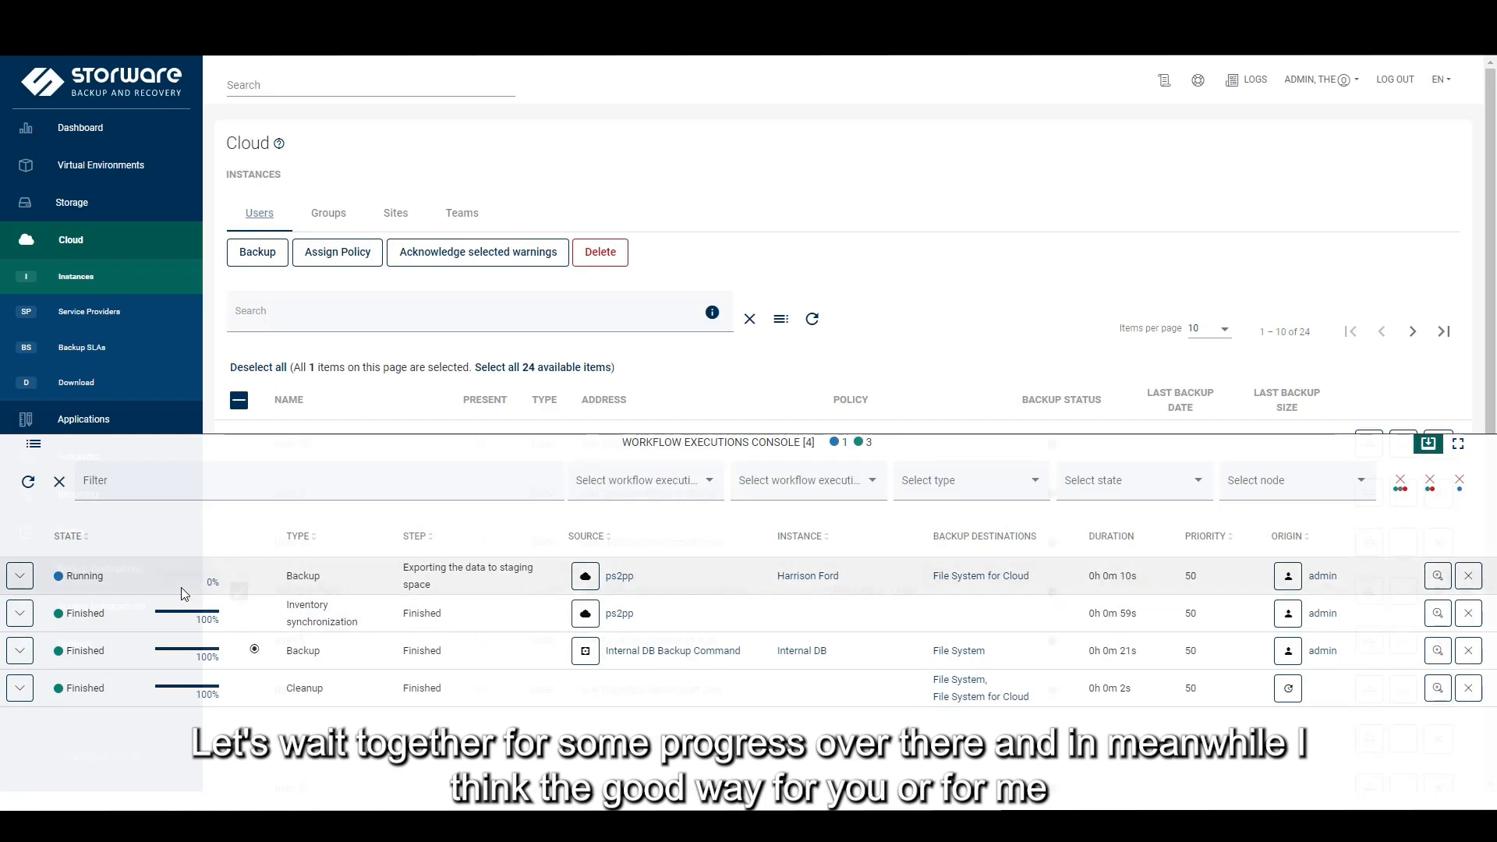
left_click(1429, 444)
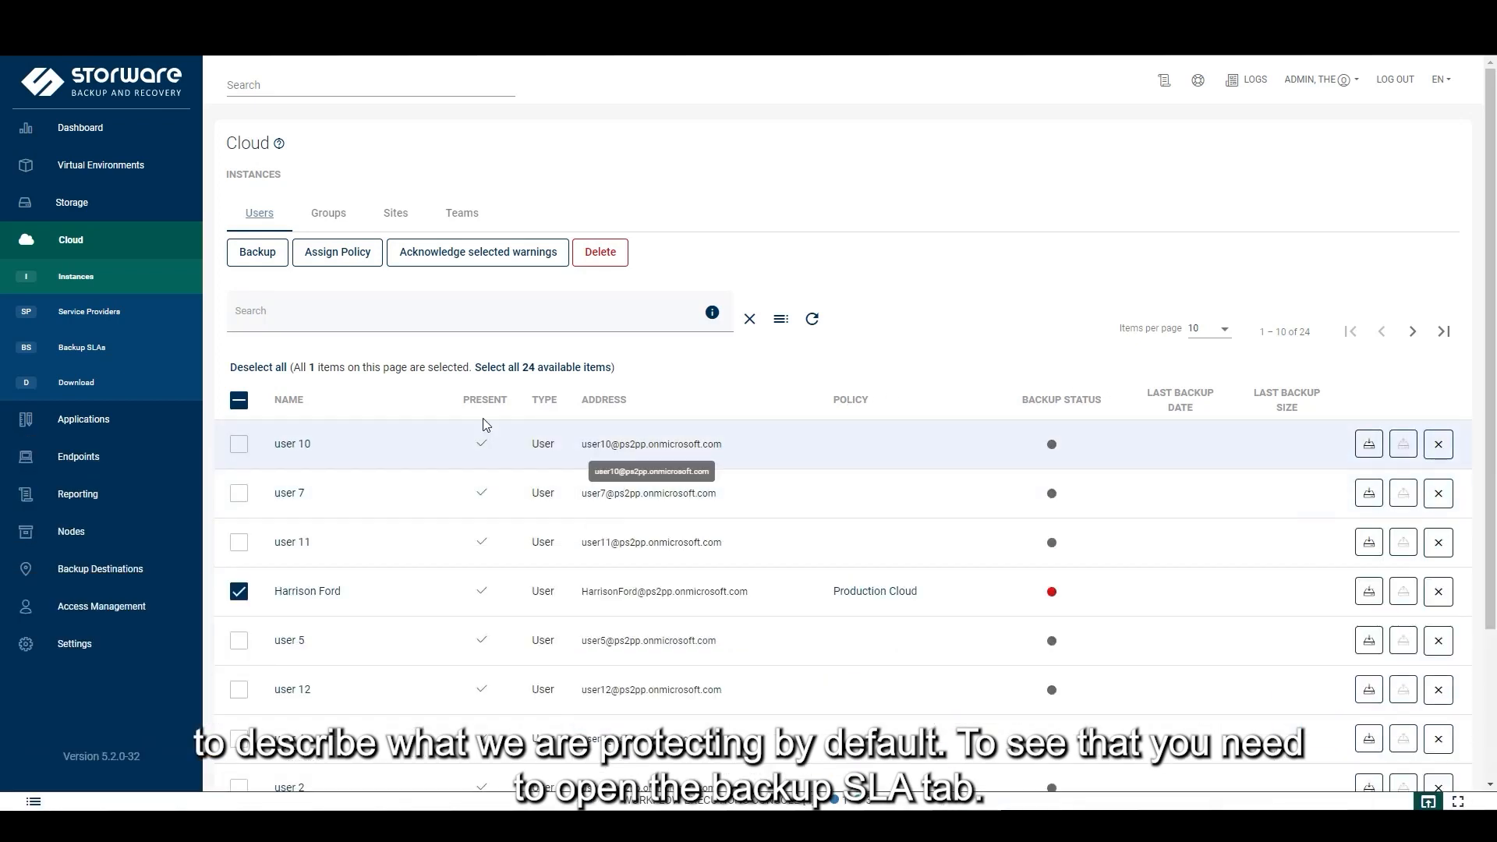
Review the Production Cloud SLA's enabled Microsoft 365 features, then check the running backup's progress
left_click(122, 355)
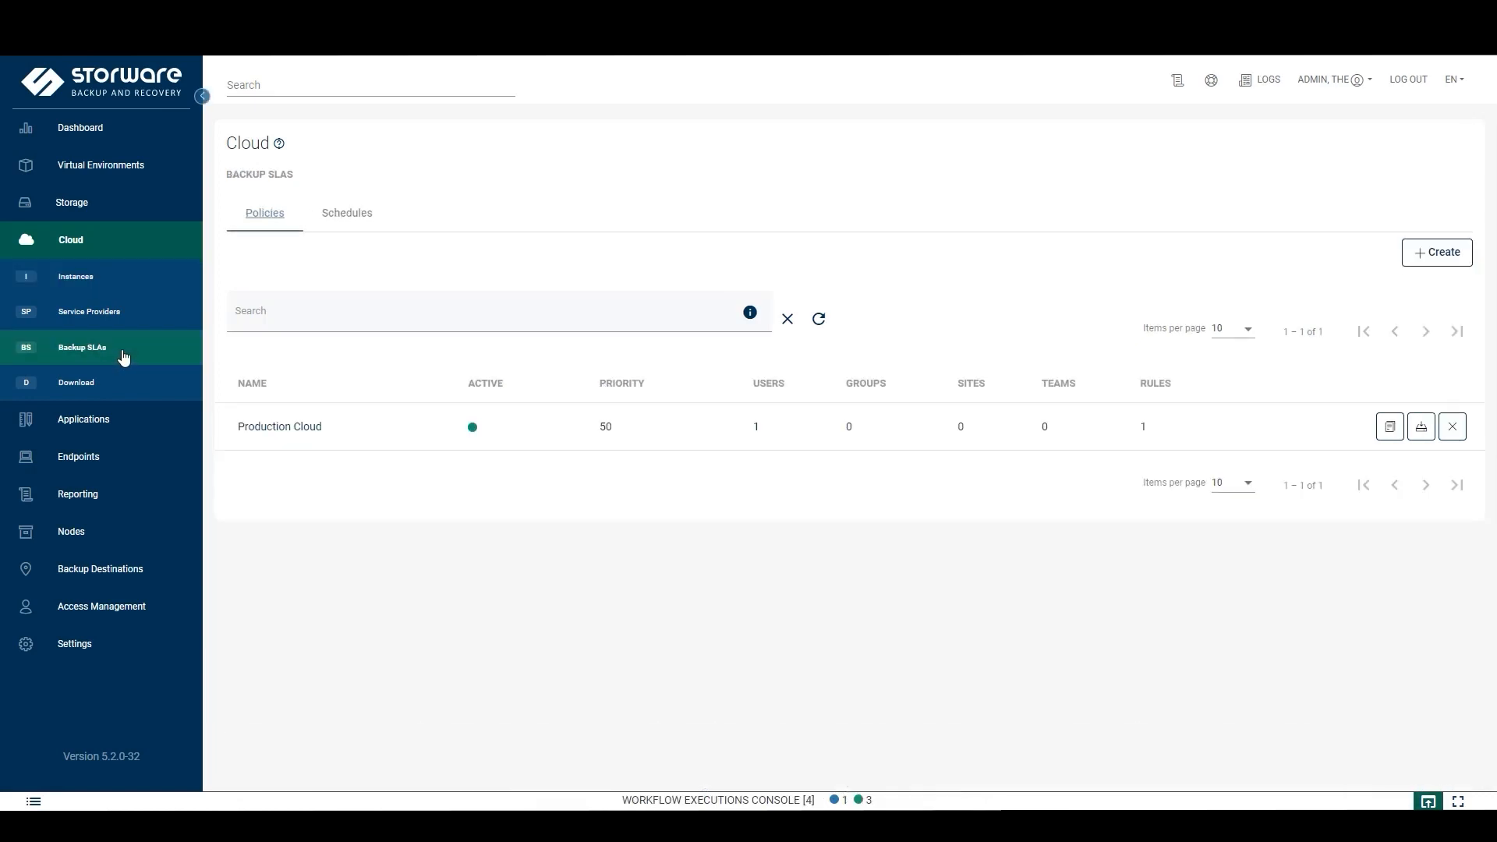
left_click(301, 434)
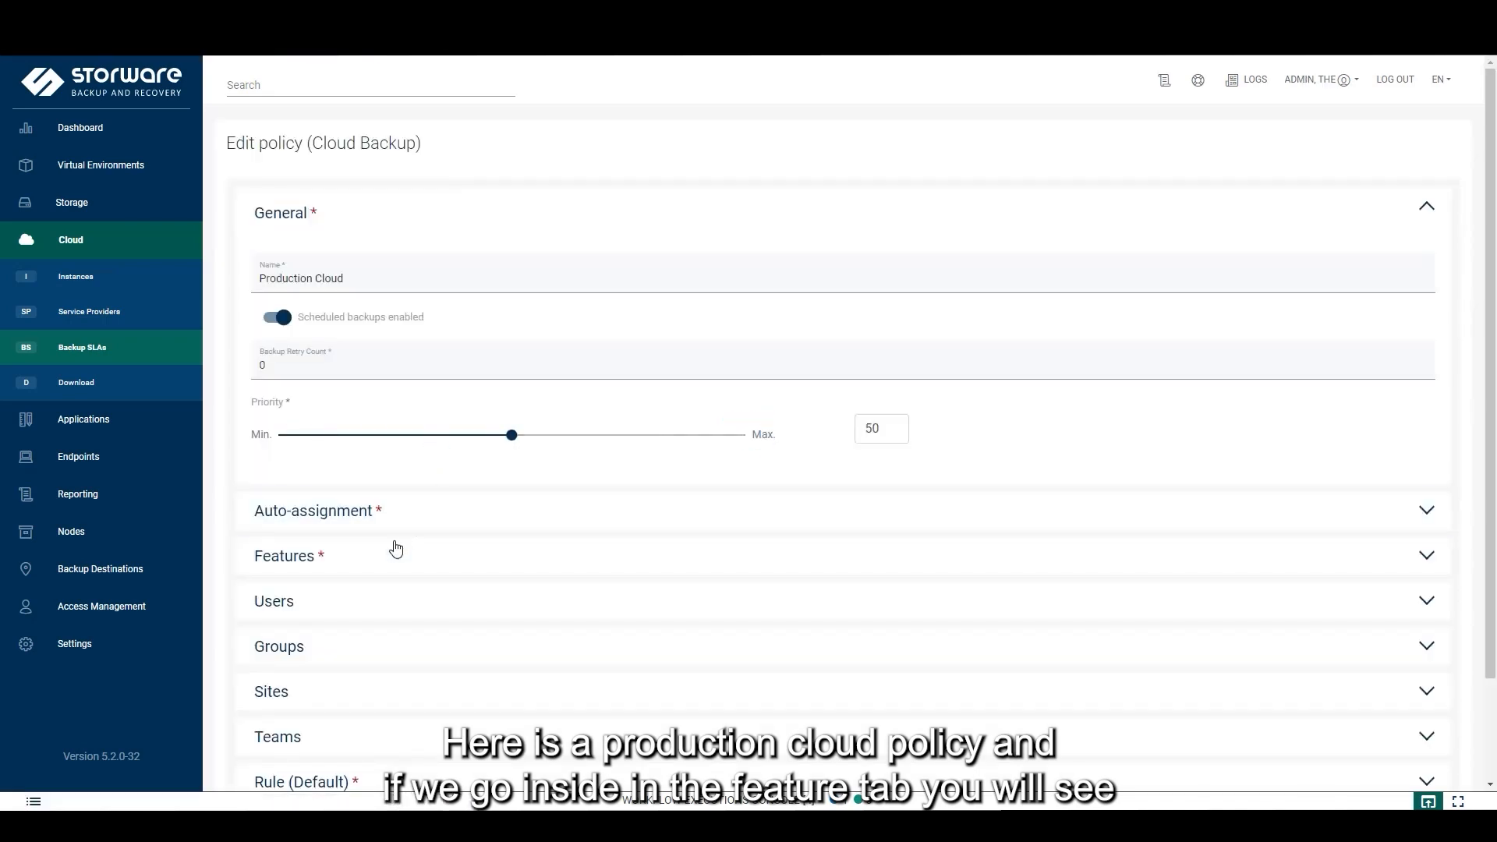
left_click(383, 558)
scroll(535, 527, "down", 4)
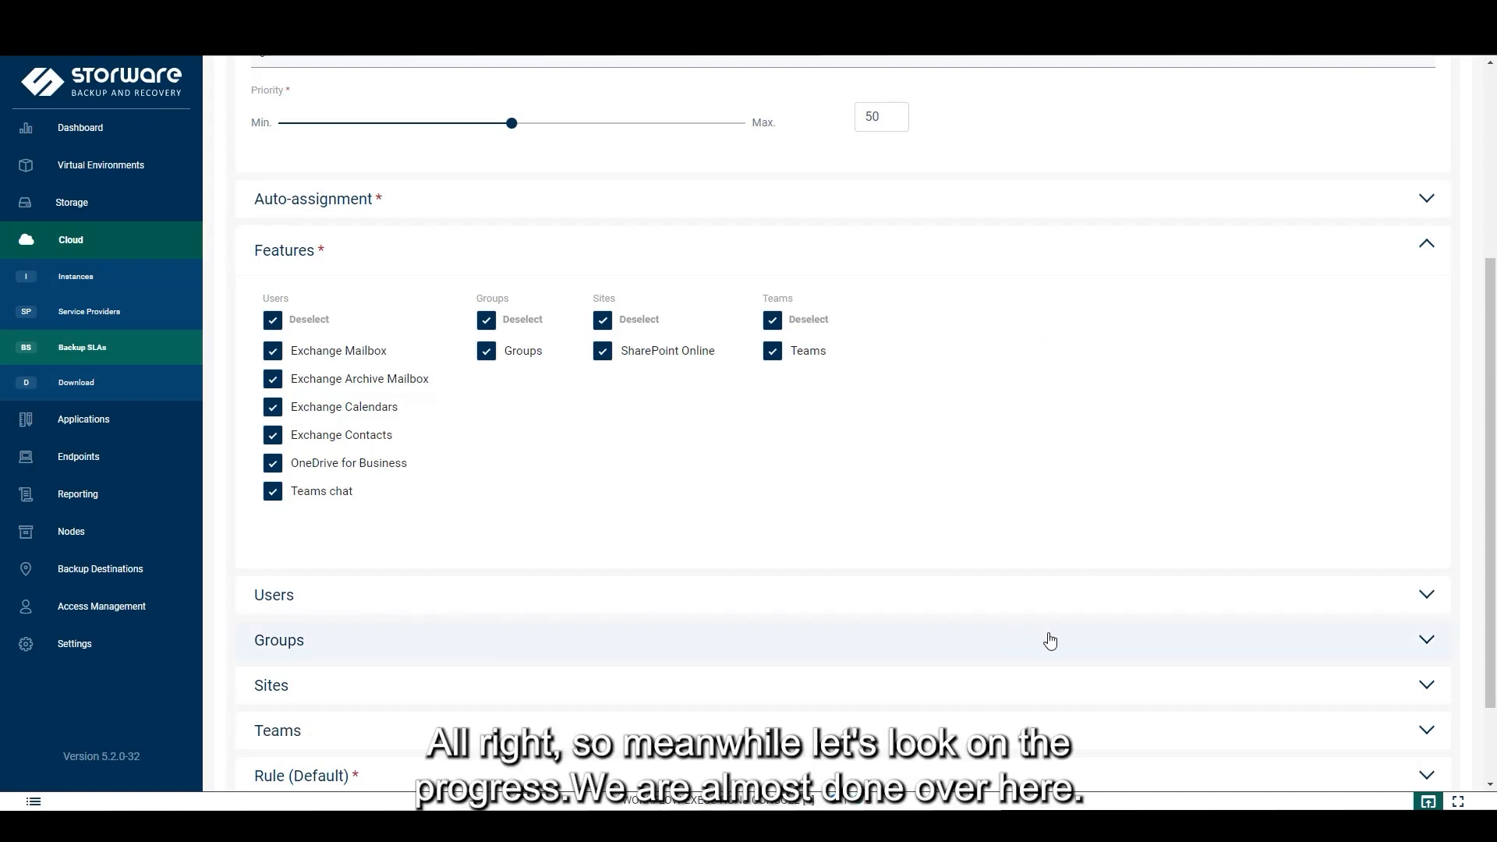
left_click(916, 803)
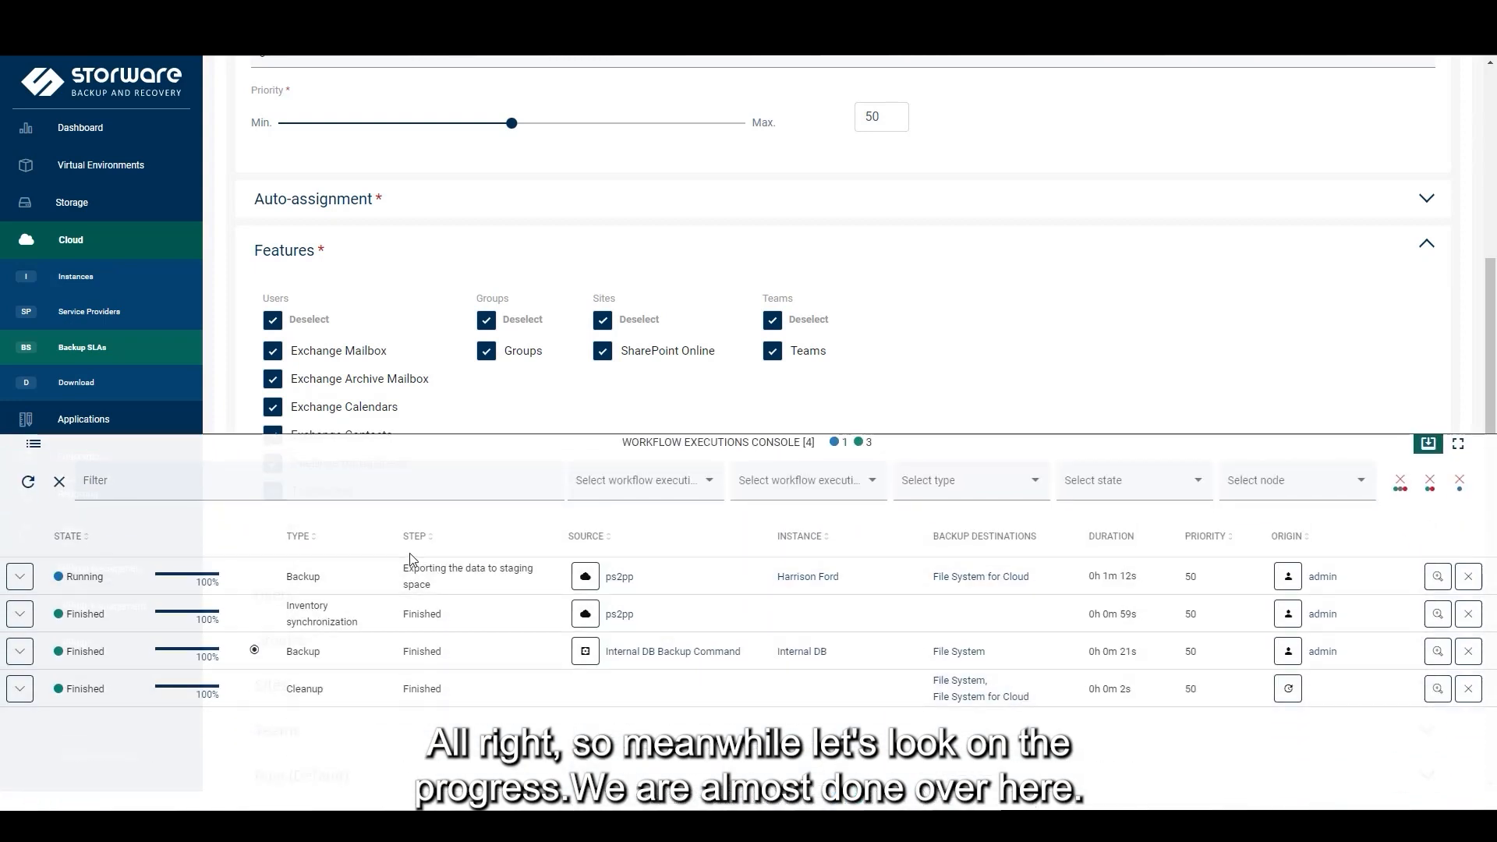
Check that the demo user's ps2pp backup subtasks finished at 100%, then close the progress console
left_click(21, 581)
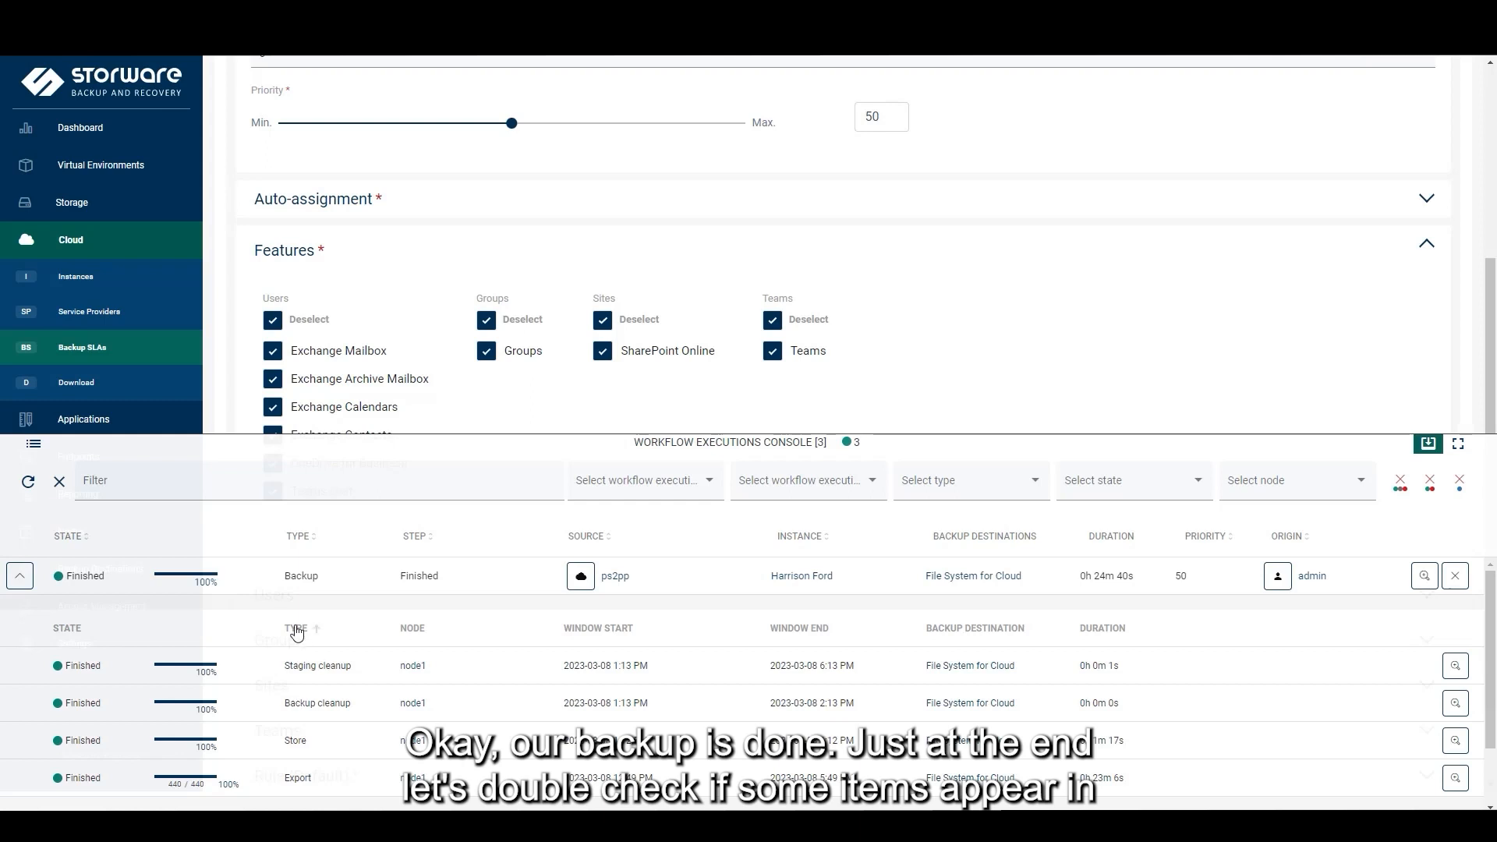
left_click(19, 578)
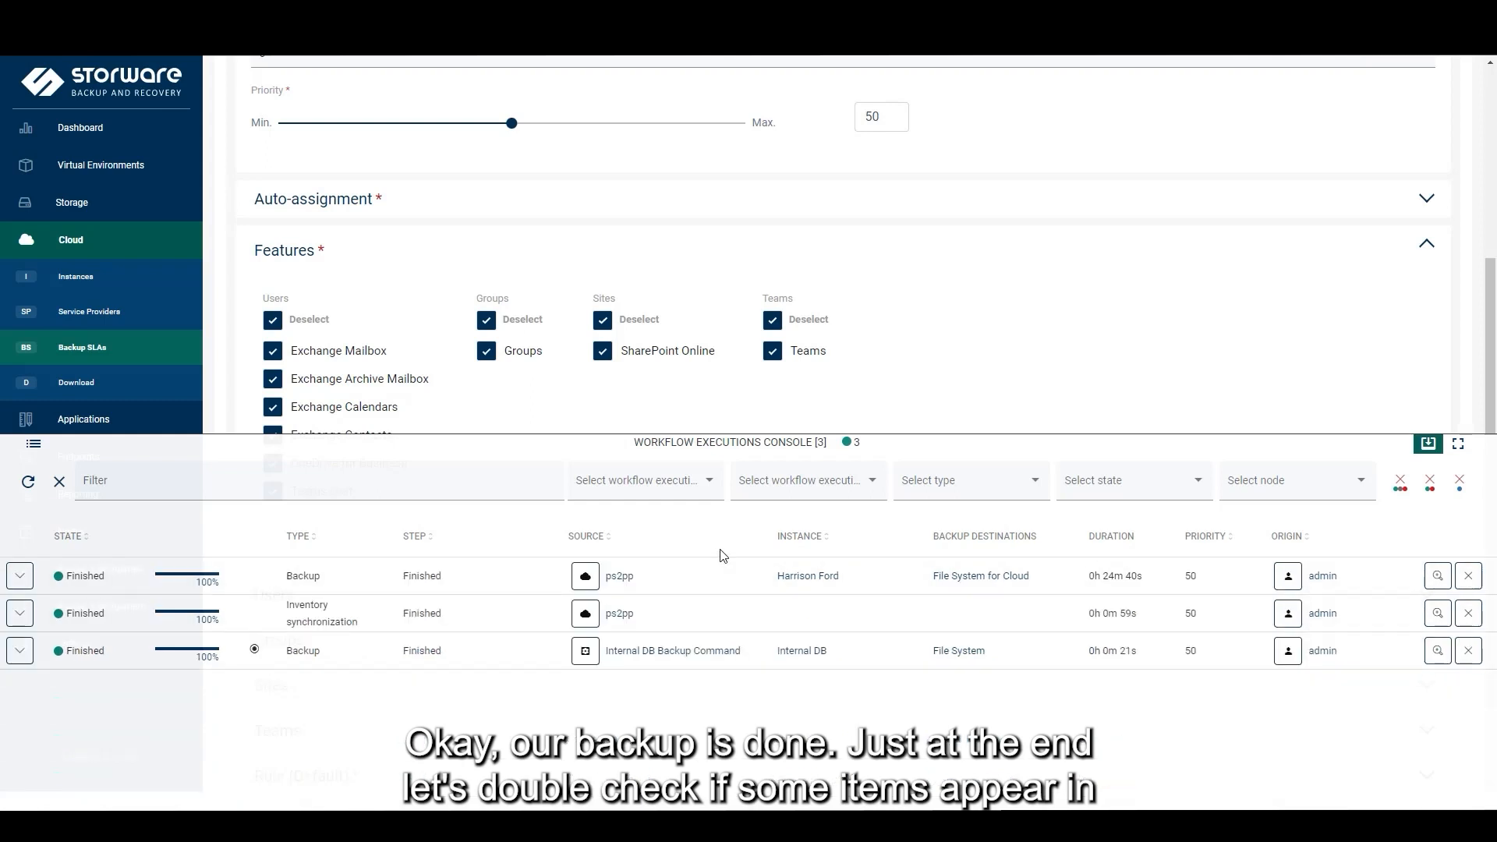
left_click(1428, 443)
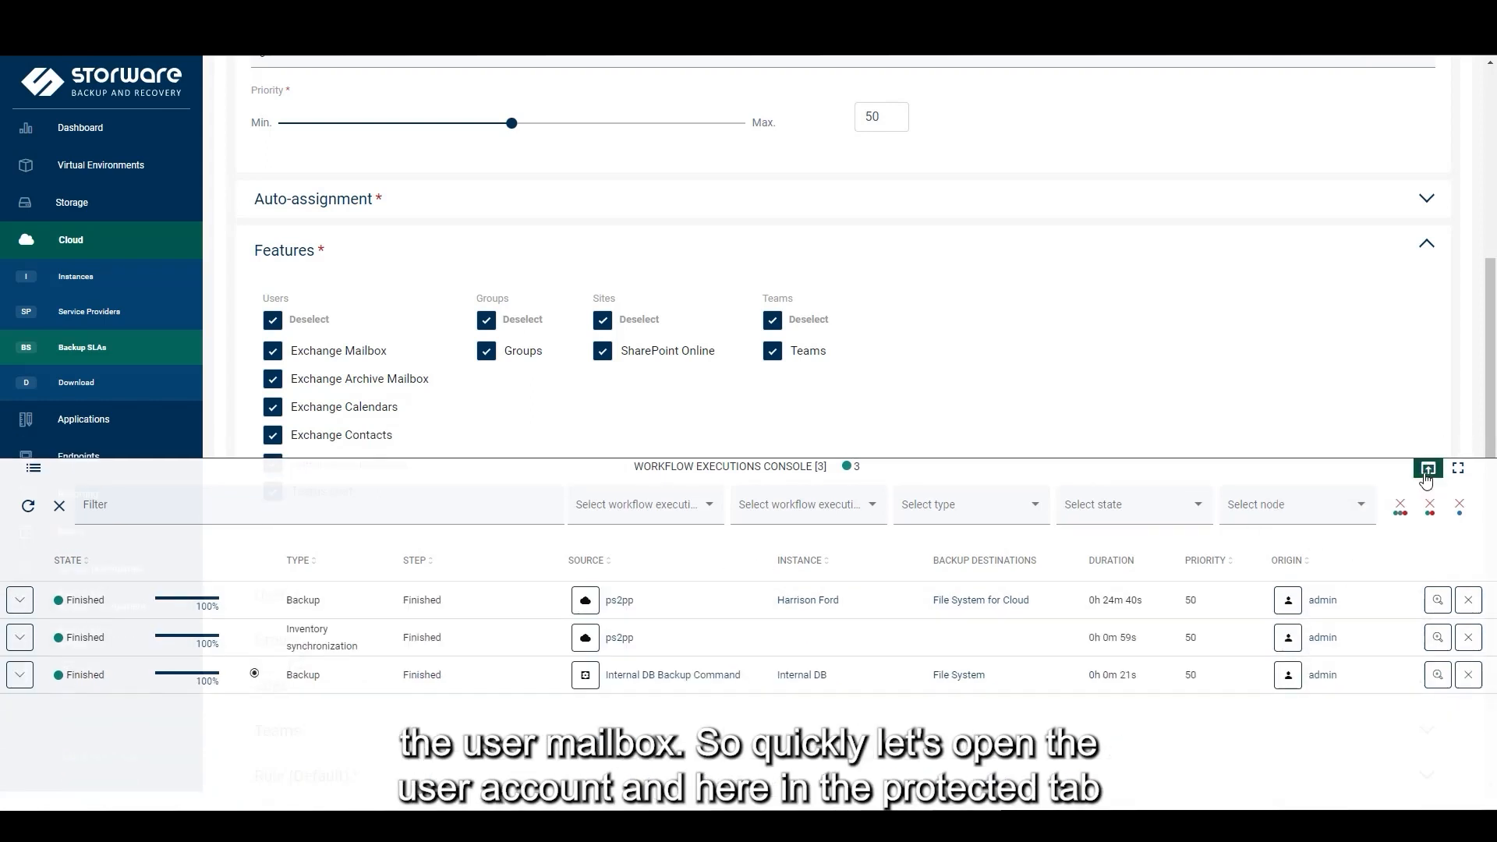
Open the demo user's details page from the Cloud > Instances list
left_click(109, 278)
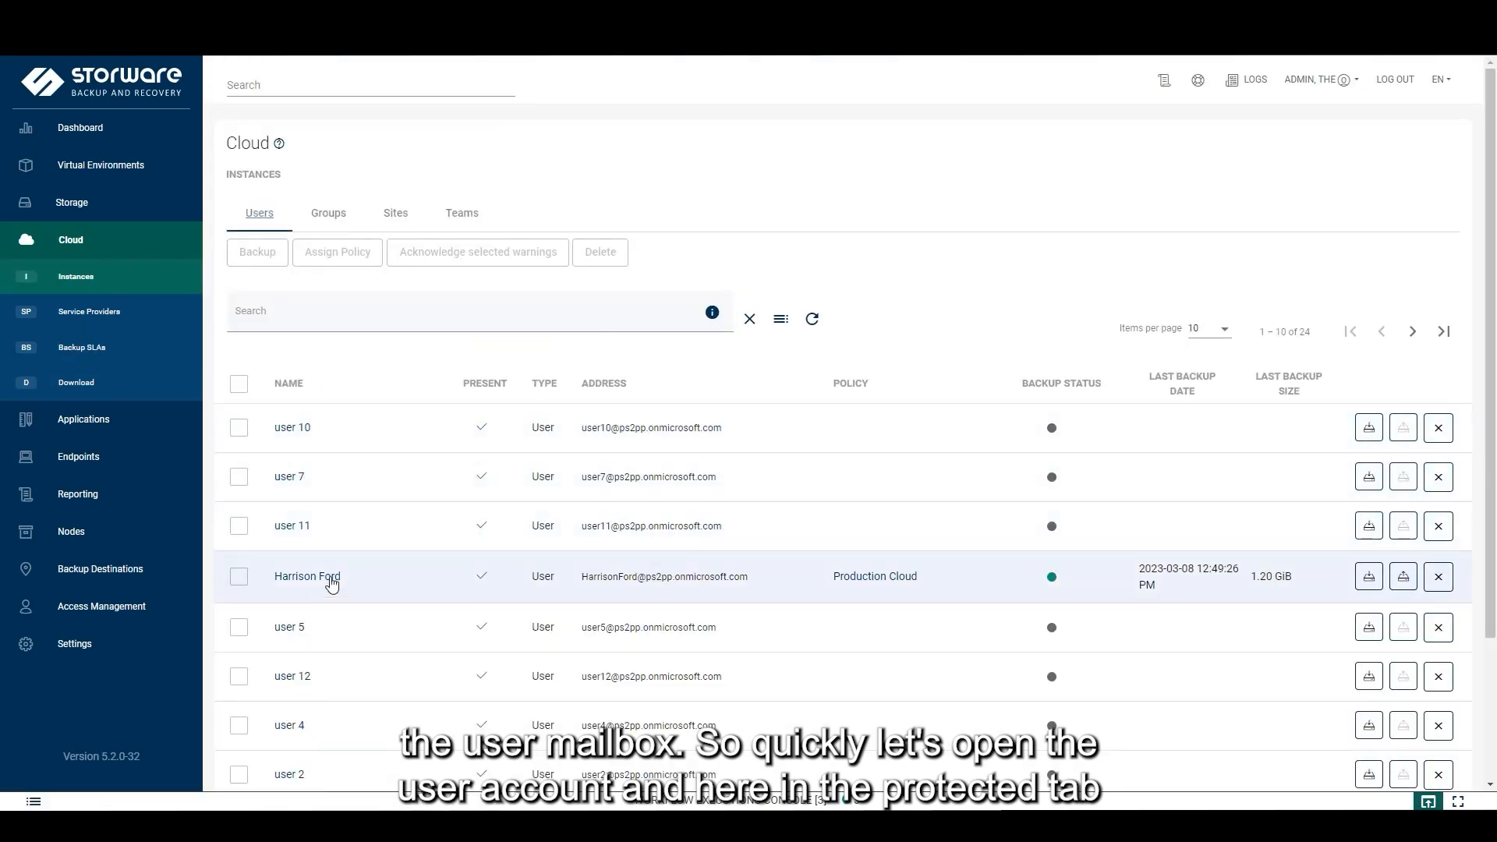
left_click(310, 579)
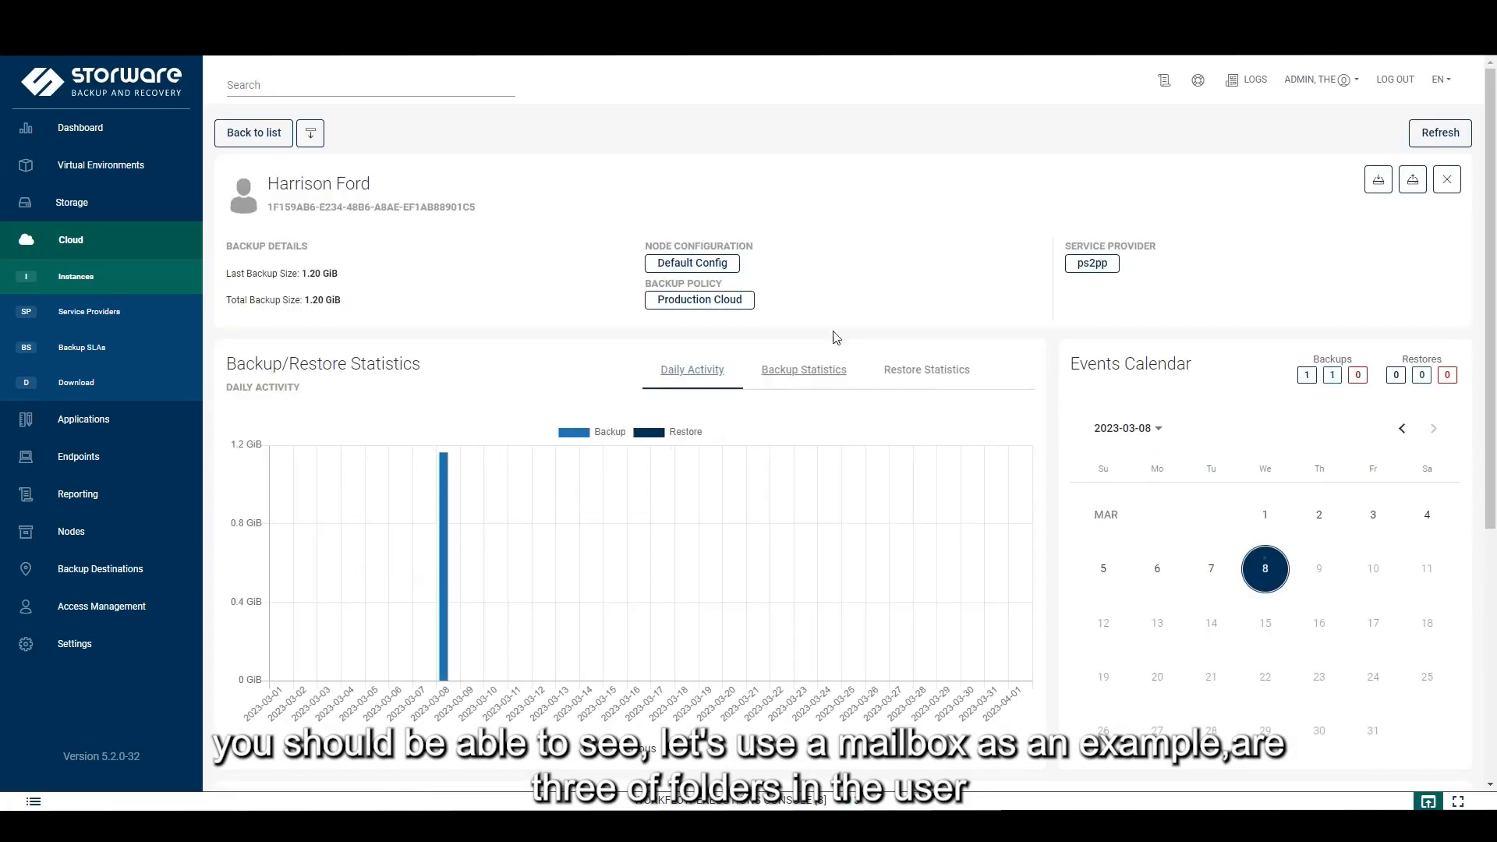
scroll(845, 333, "down", 5)
scroll(884, 295, "up", 3)
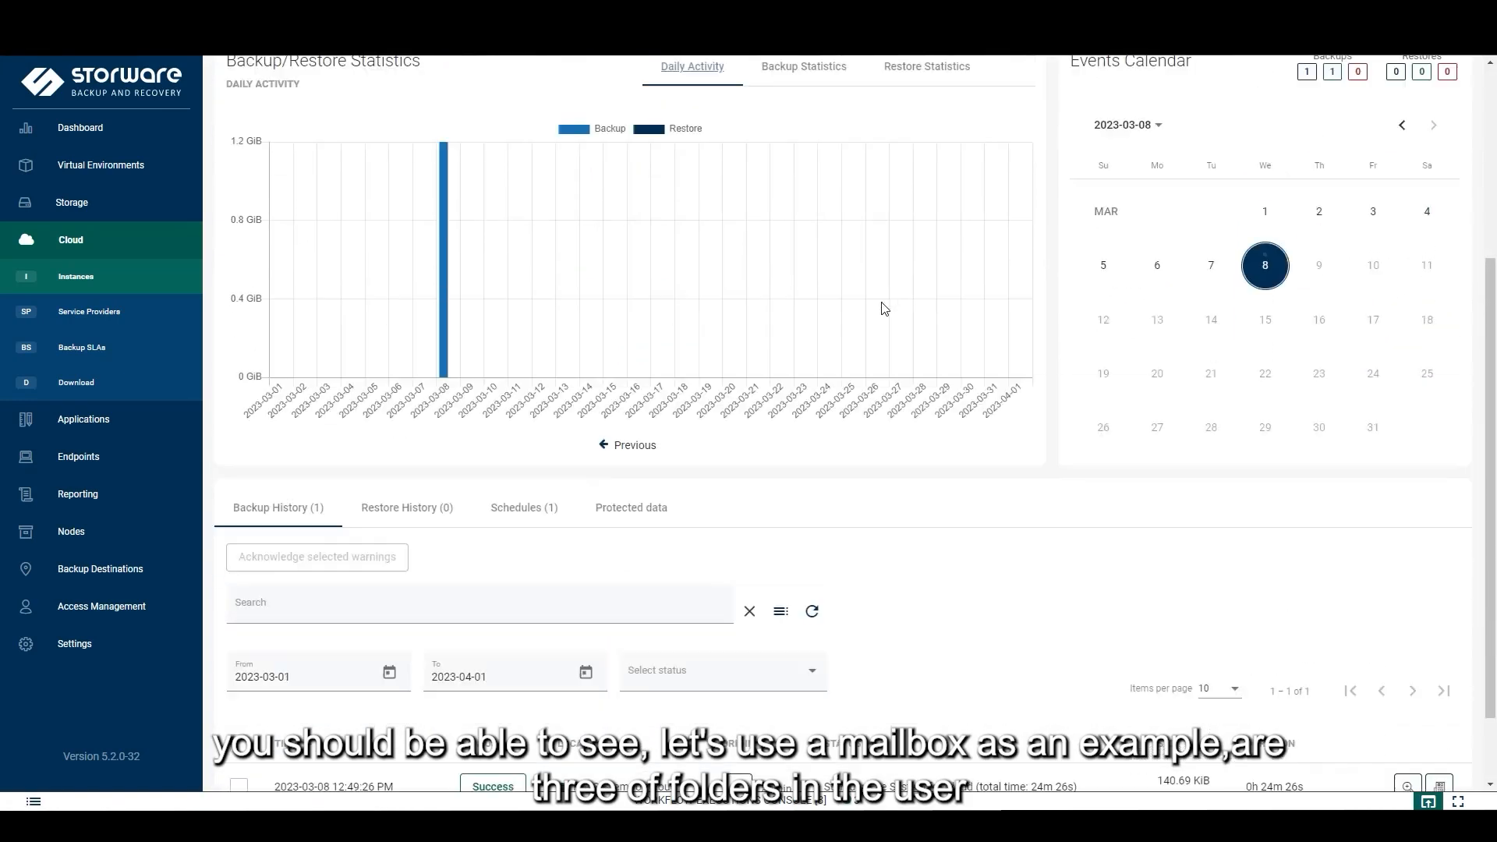
scroll(893, 355, "down", 2)
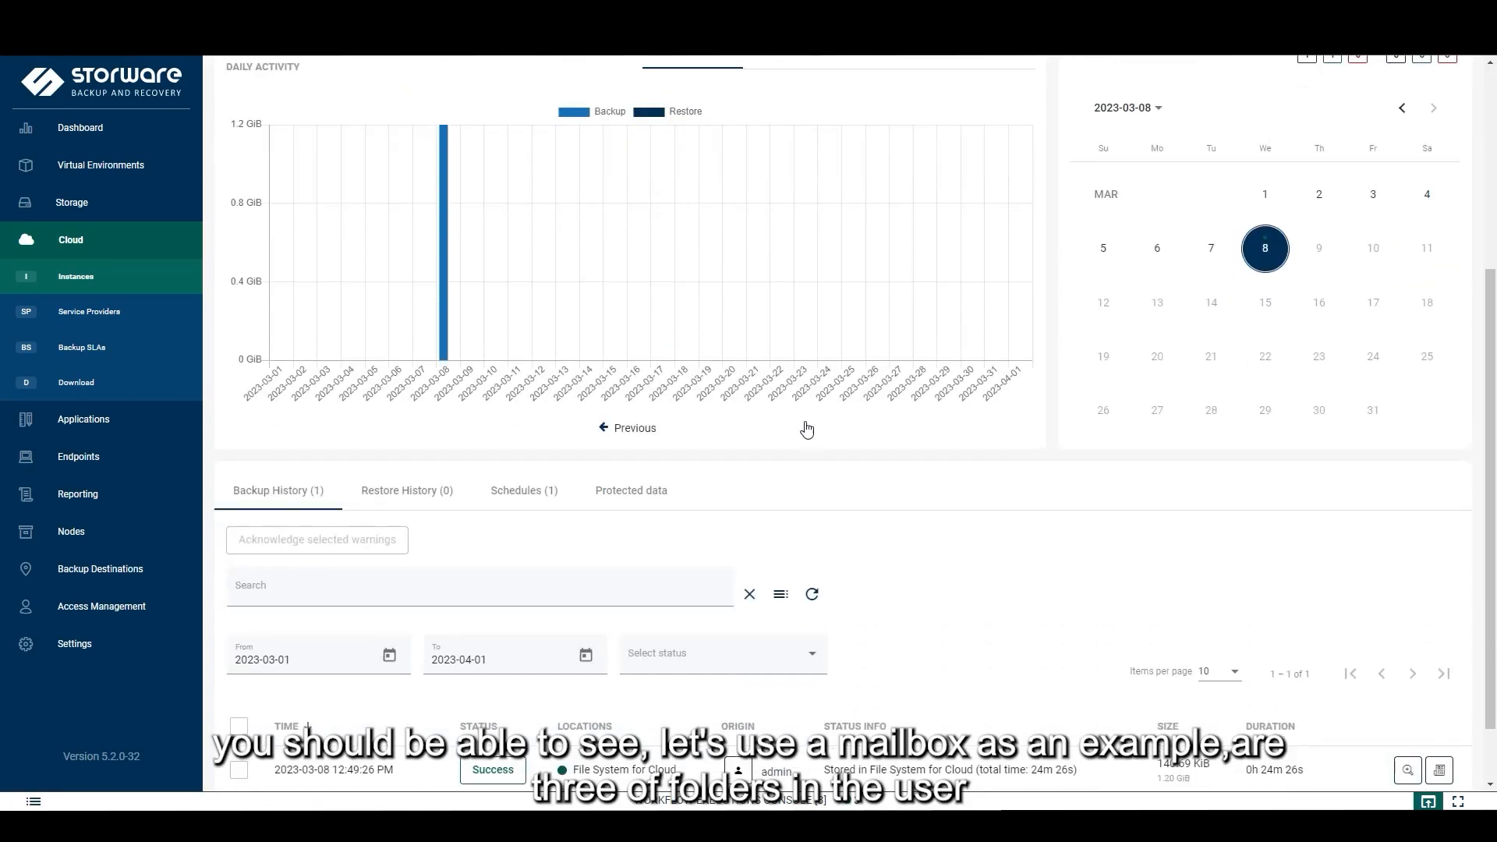
Show the user's Protected data and expand the mailbox to list Inbox, Outbox, Drafts and Sent Items
left_click(657, 491)
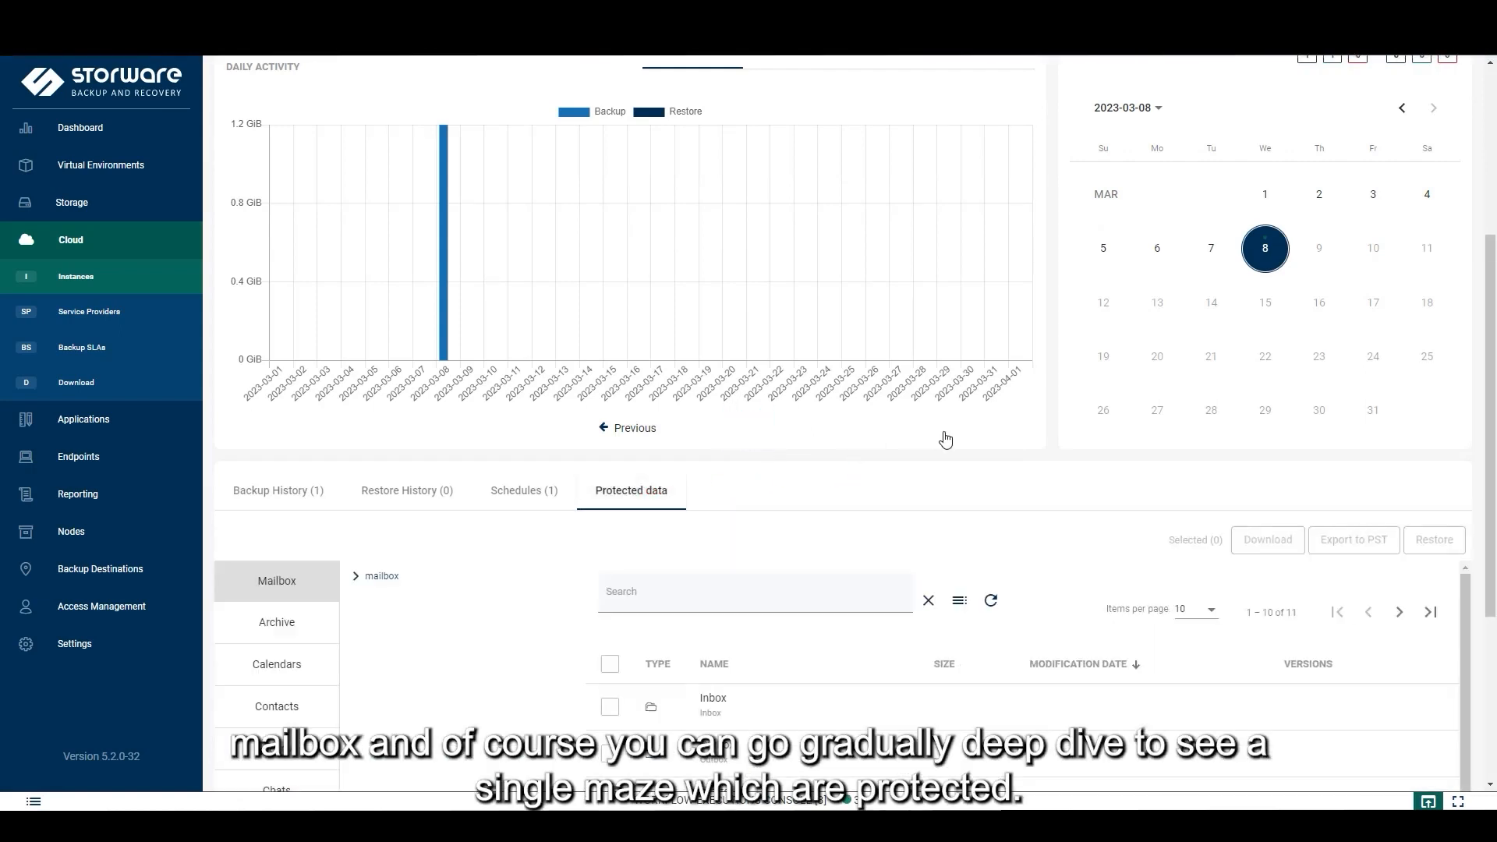
scroll(945, 436, "down", 4)
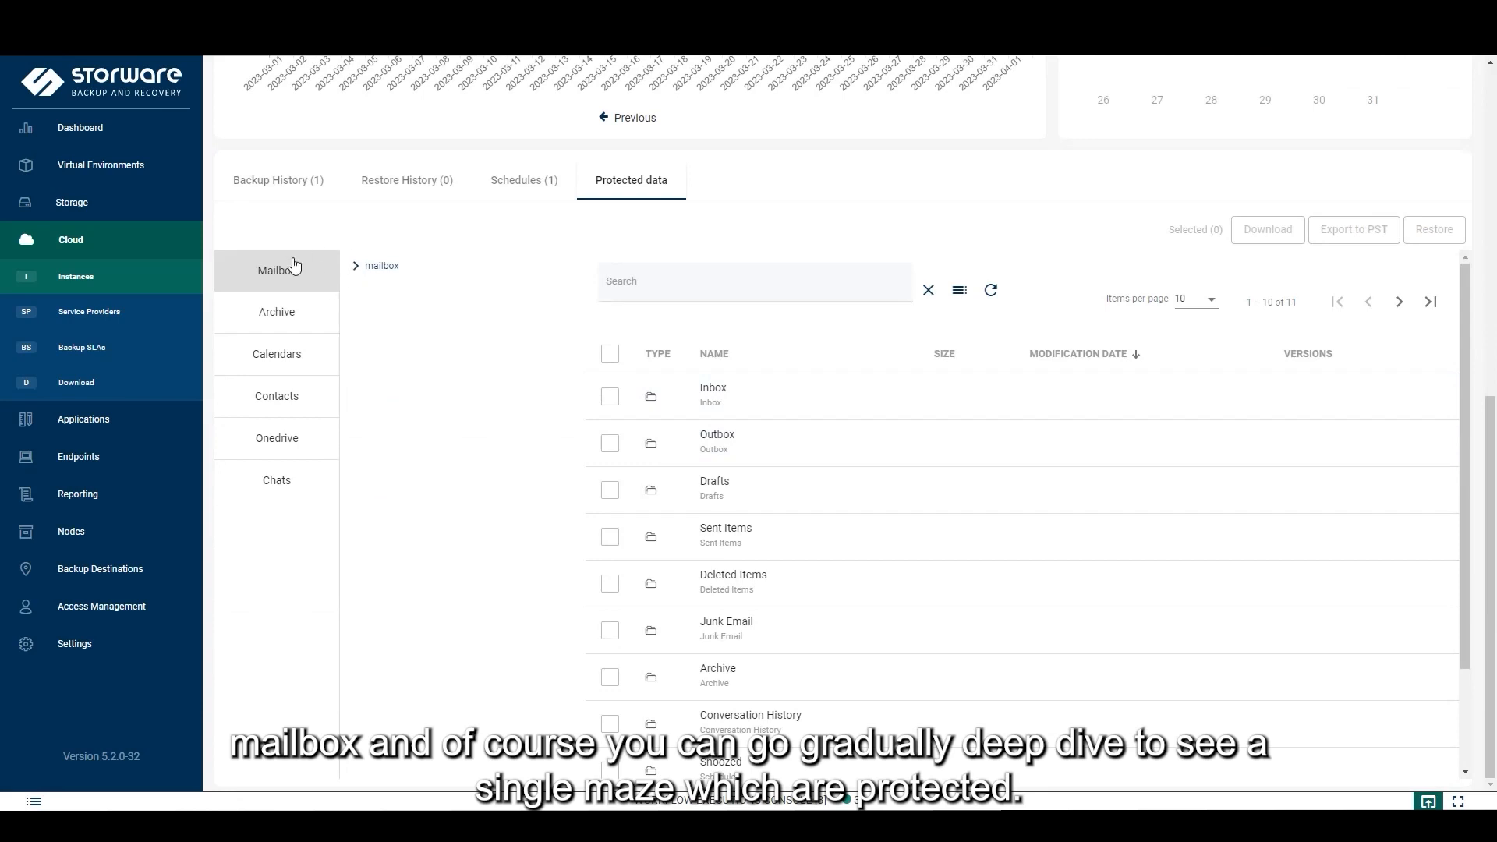
left_click(358, 269)
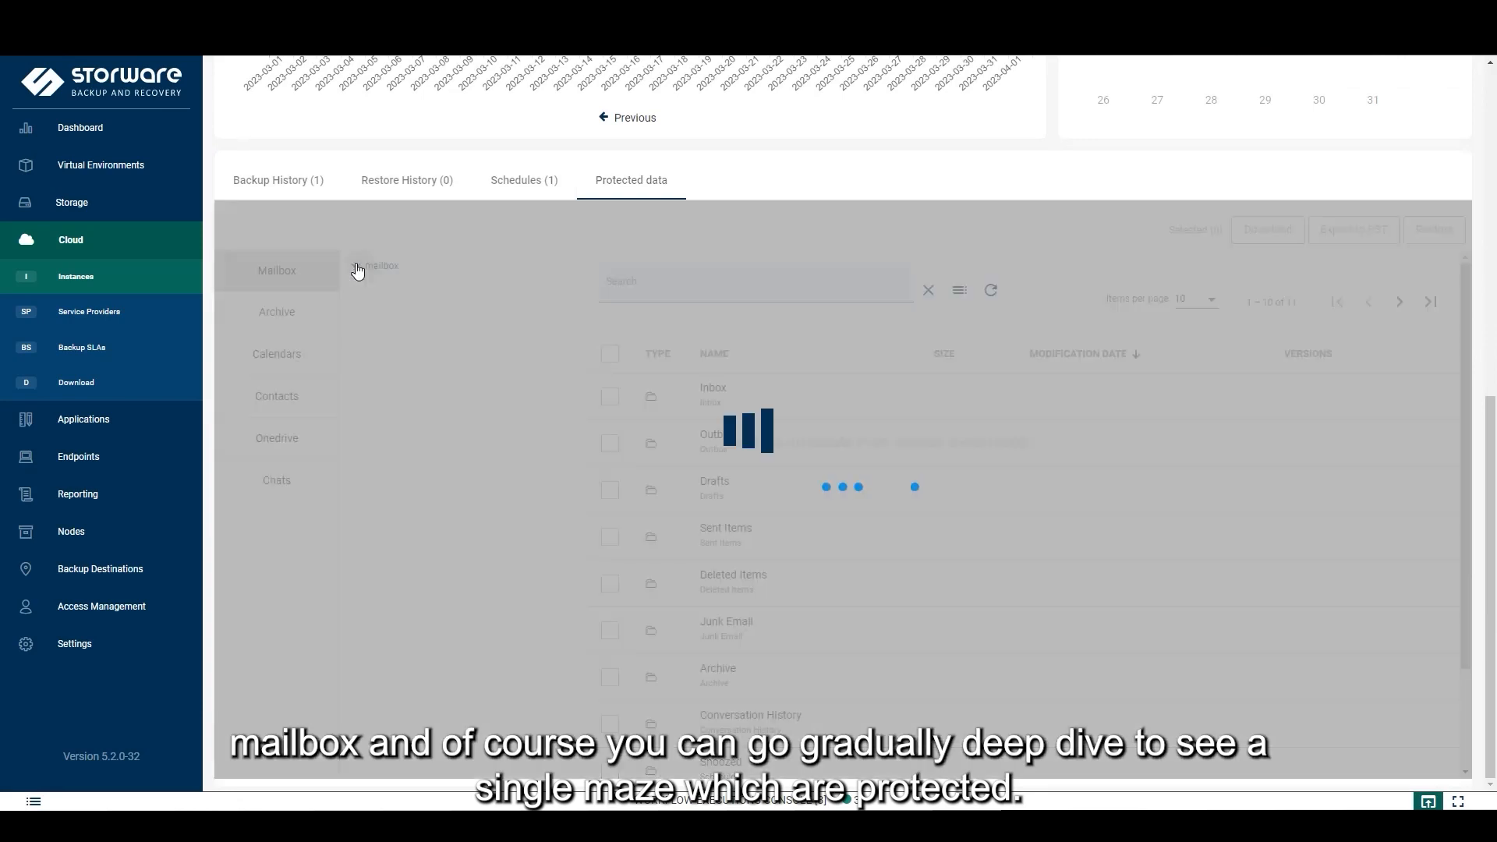